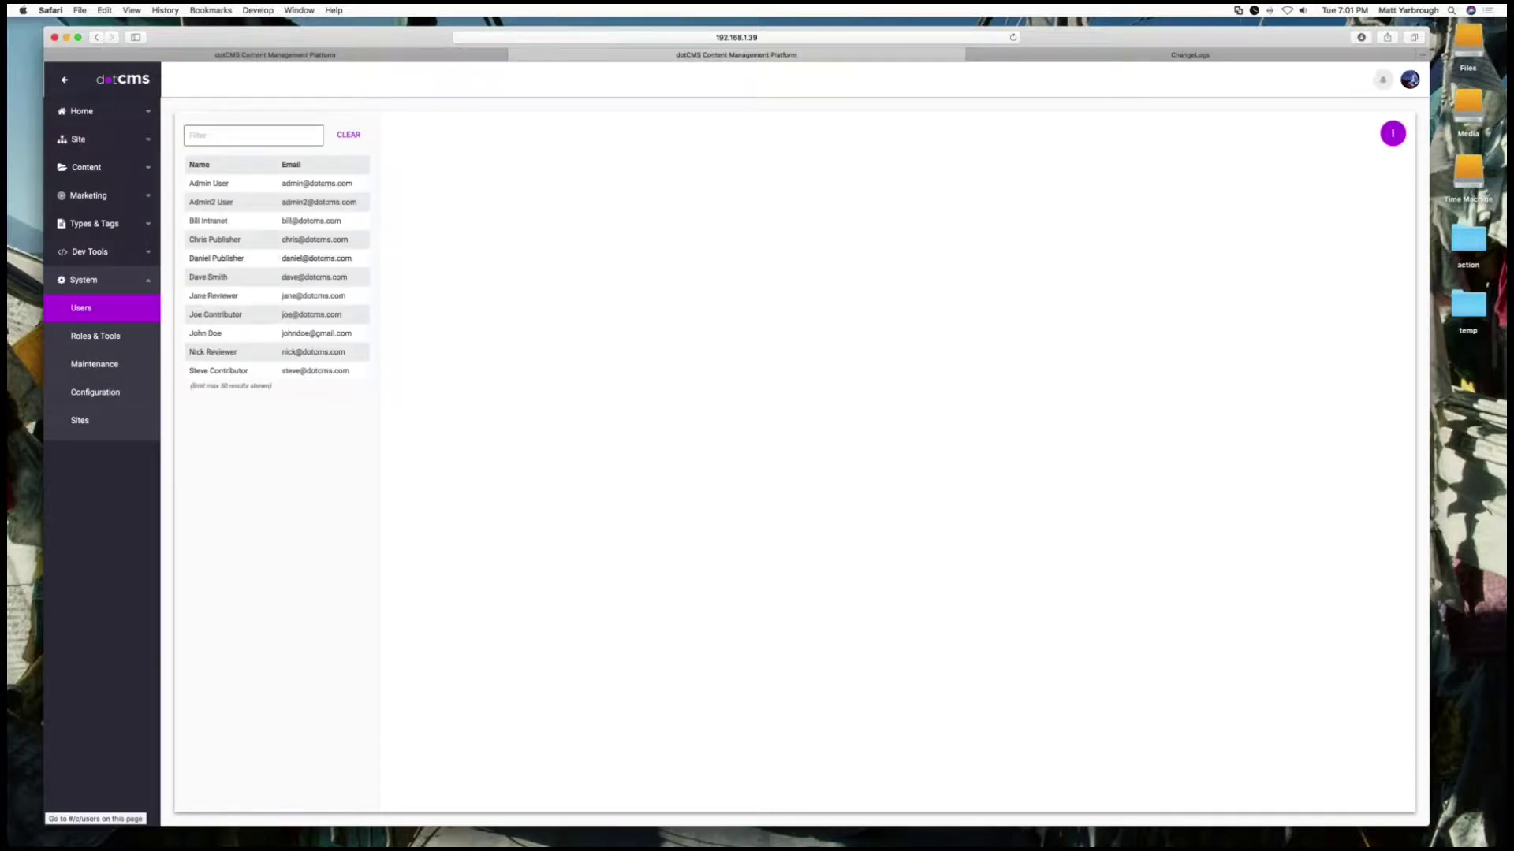
Review the Admin User account's roles, permissions, additional info and user details, including its user ID.
left_click(209, 183)
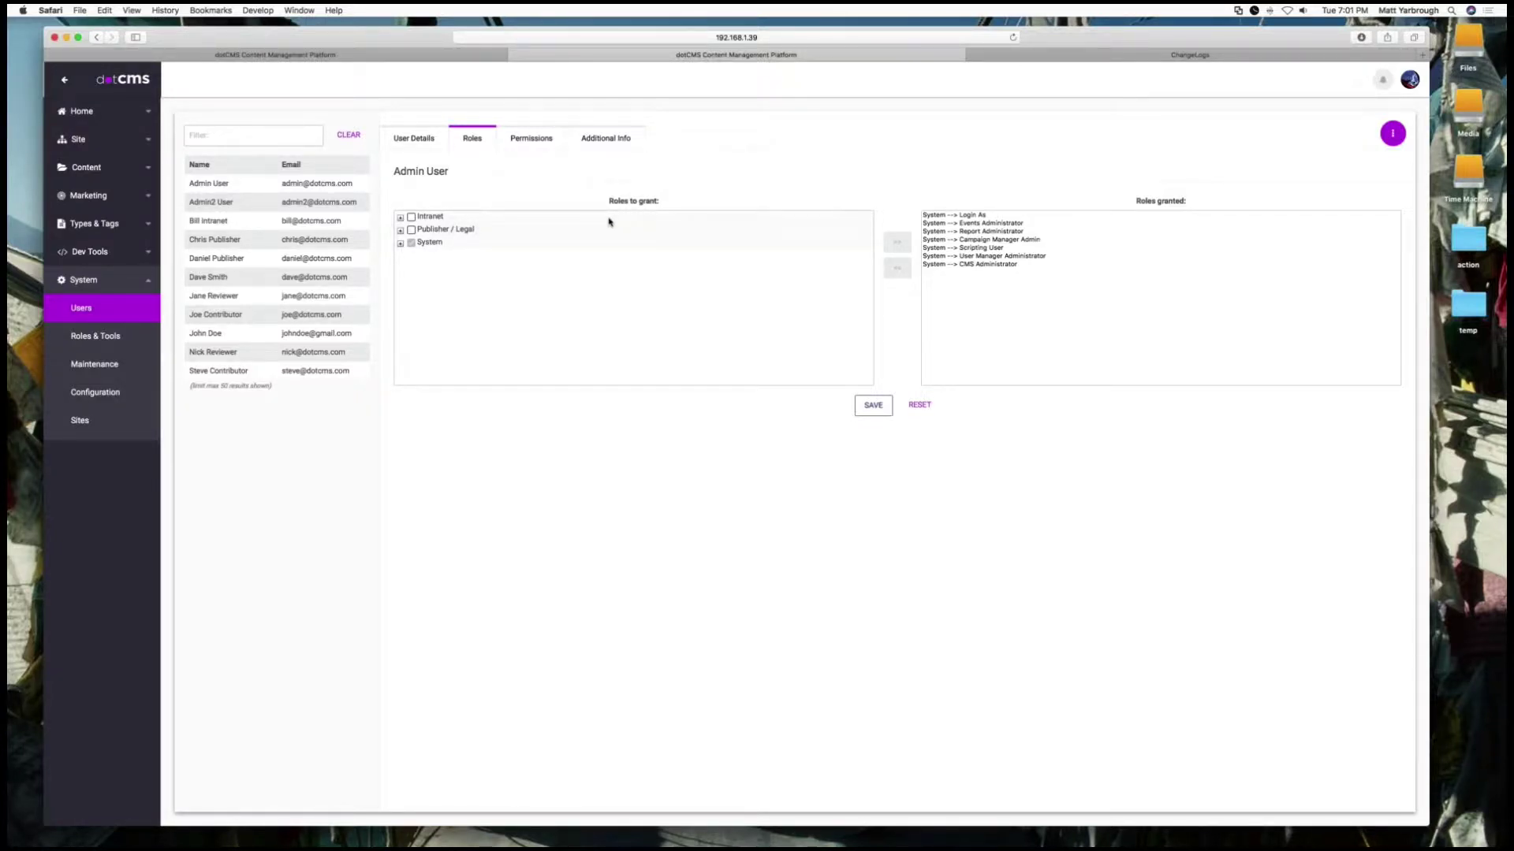
left_click(540, 141)
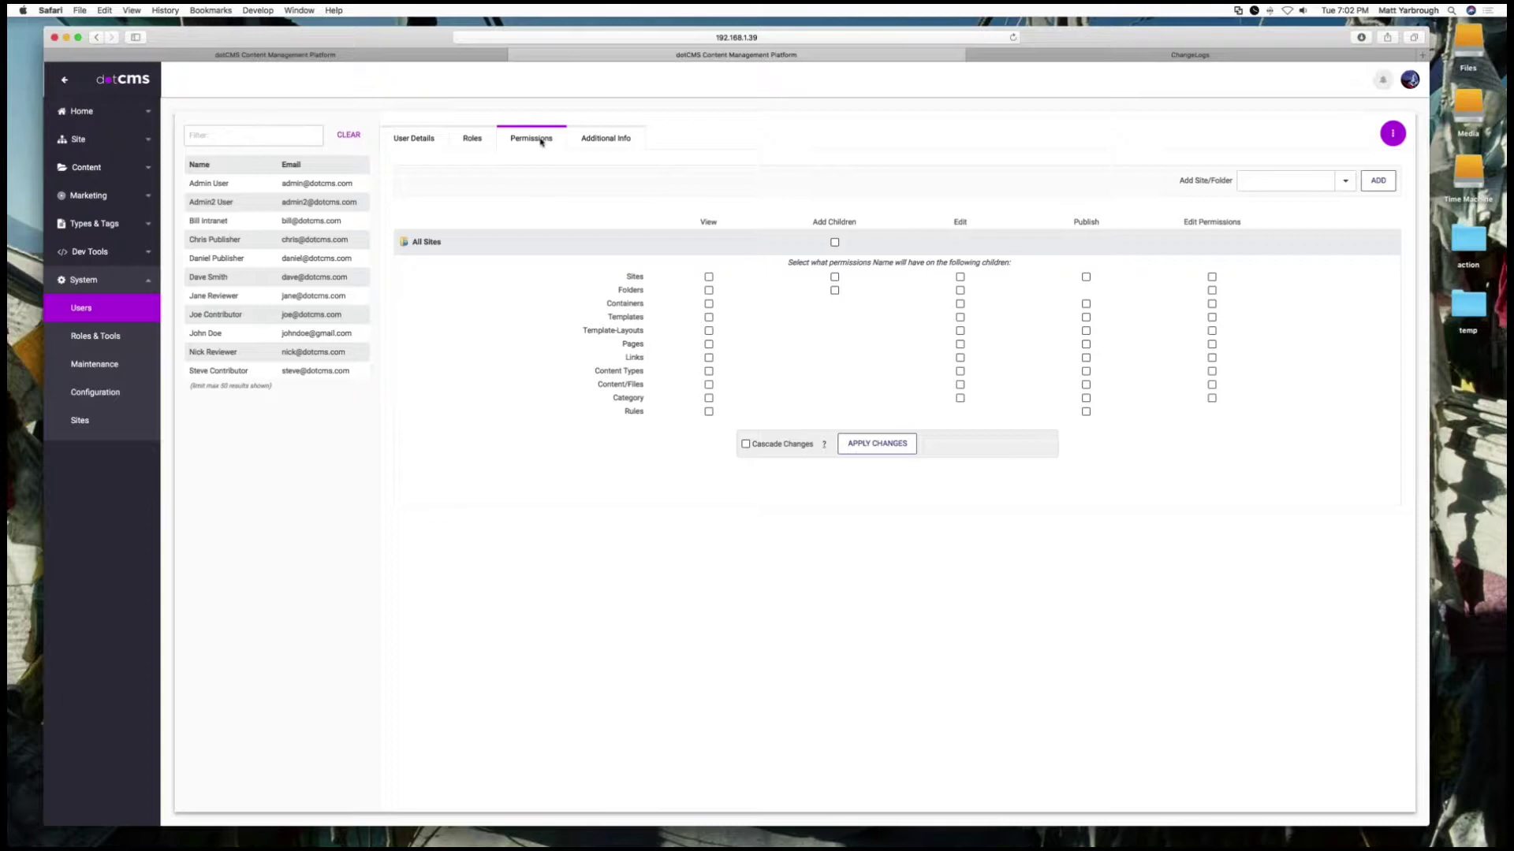
left_click(605, 138)
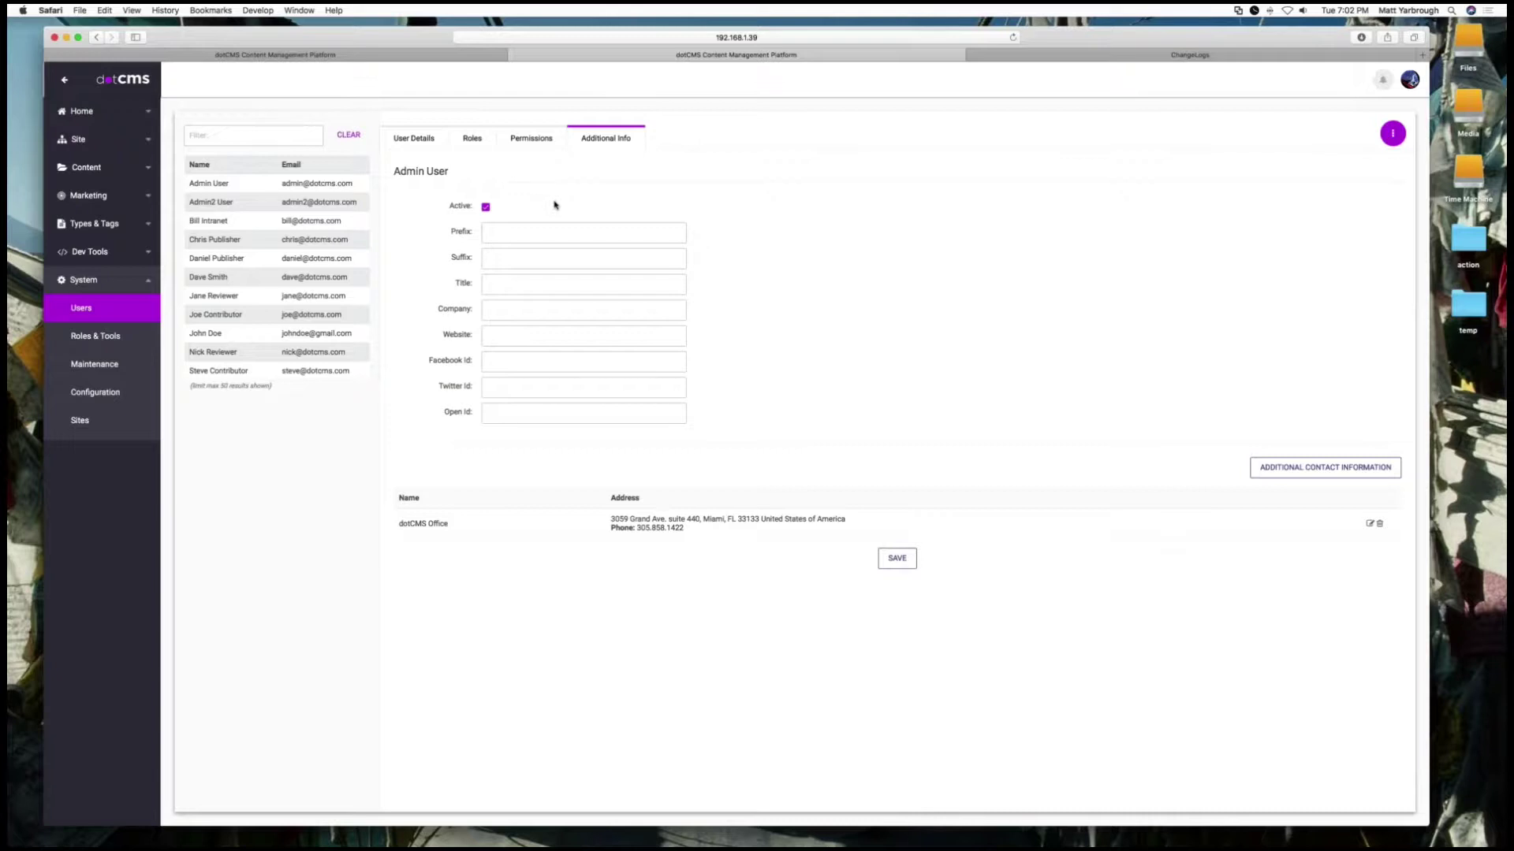
left_click(414, 139)
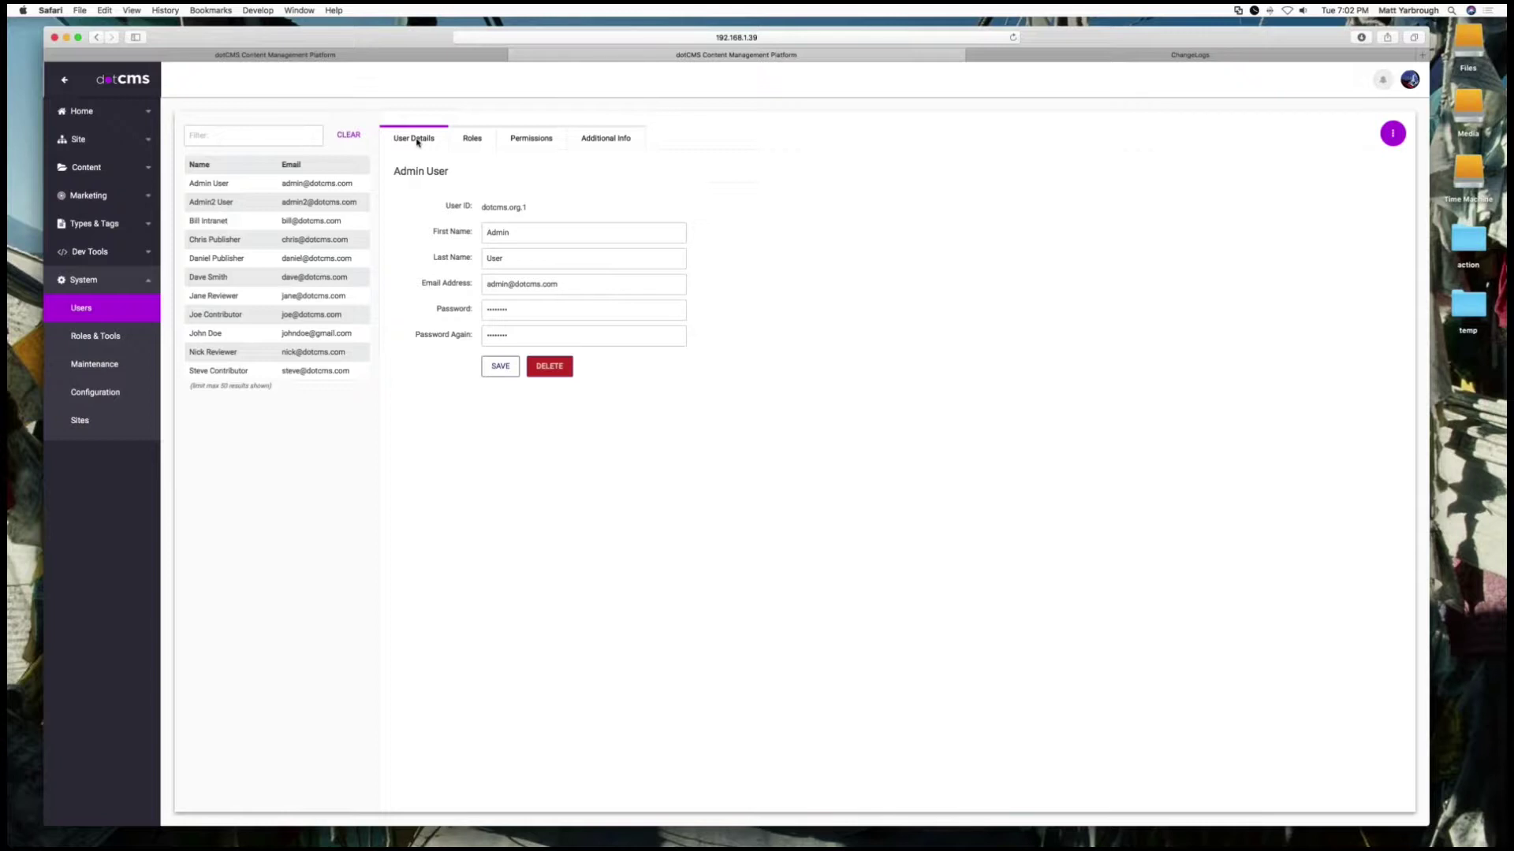
left_click(556, 262)
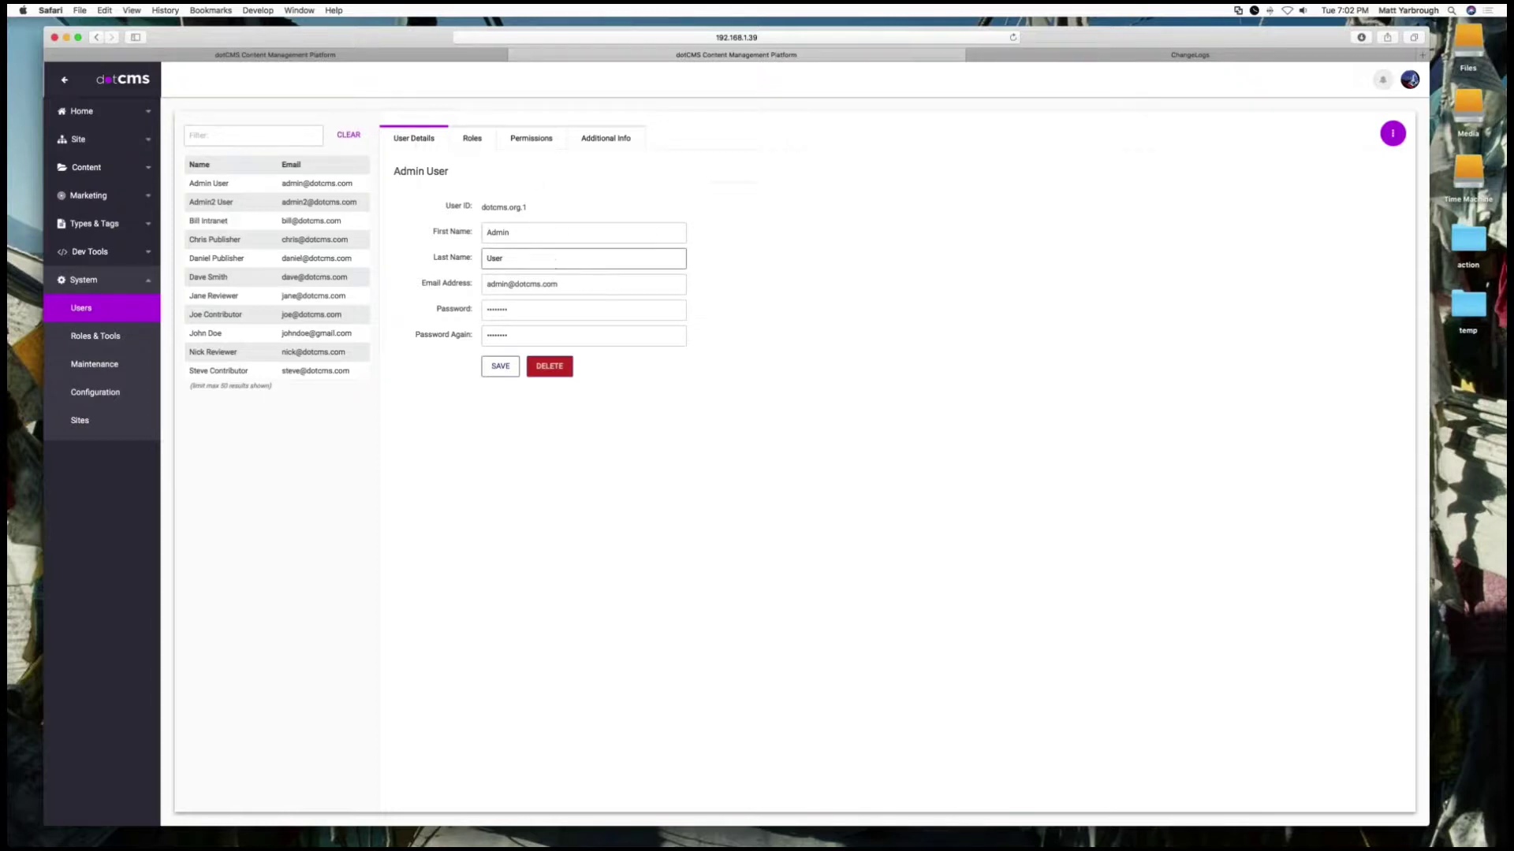
left_click(557, 283)
left_click_drag(530, 207, 481, 206)
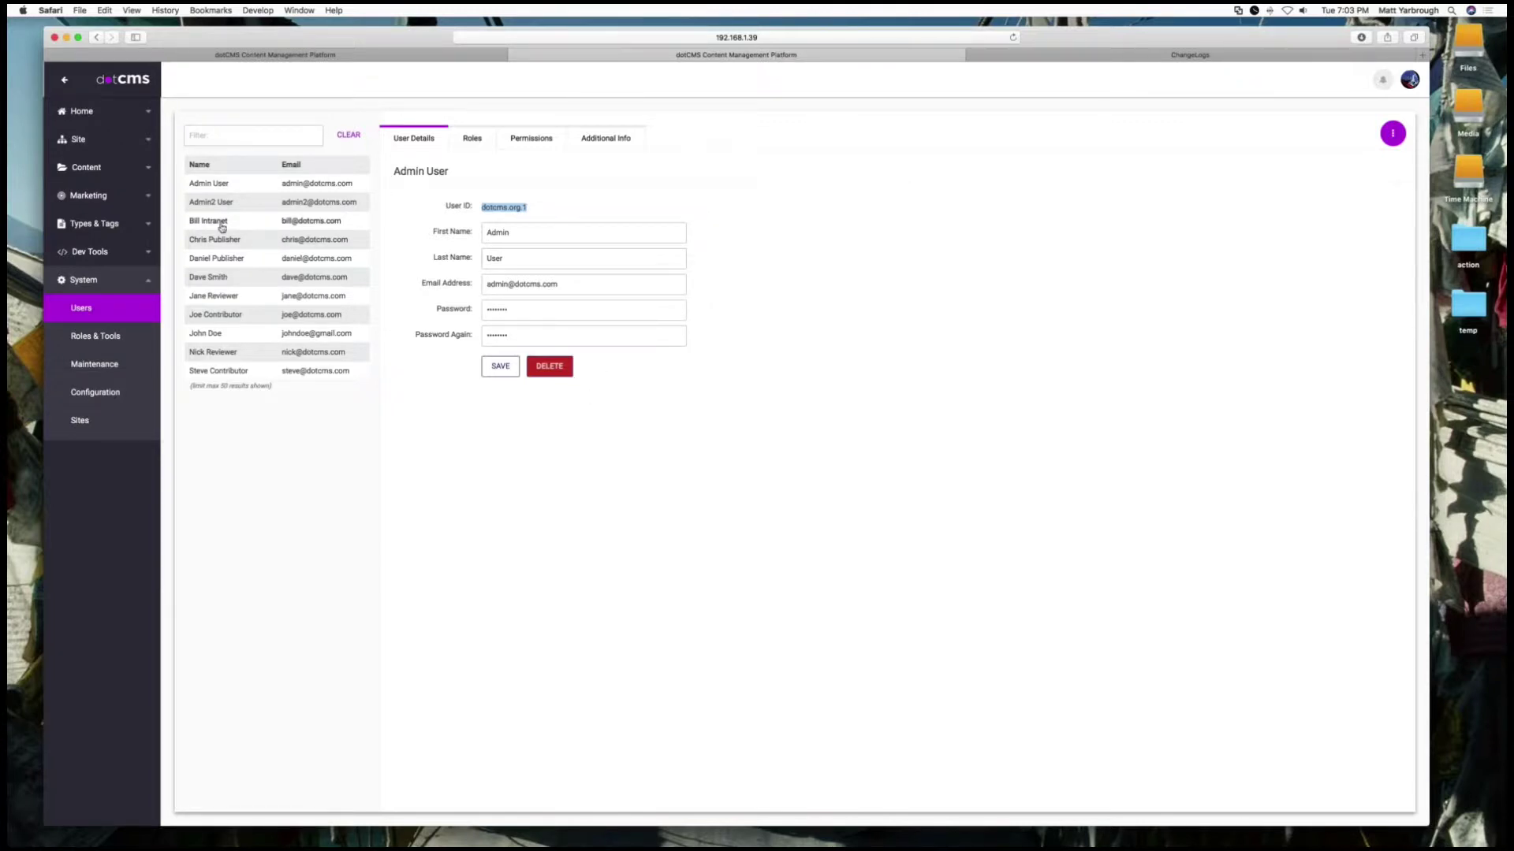
Delete the intranet user account, assigning the first listed publisher user as replacement, and check the deletion notifications.
left_click(221, 227)
left_click(410, 139)
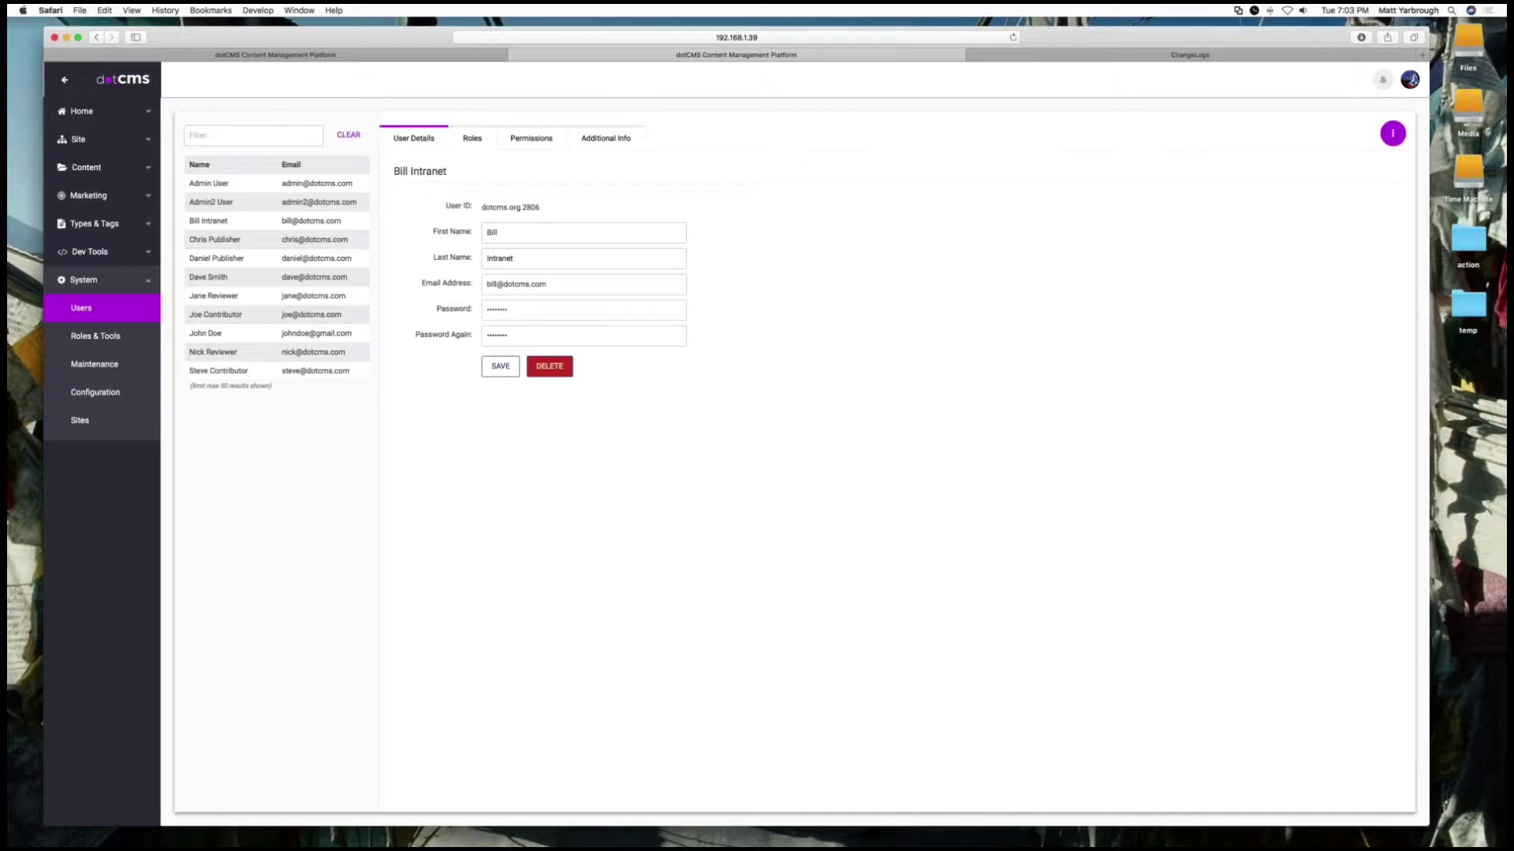
left_click(568, 370)
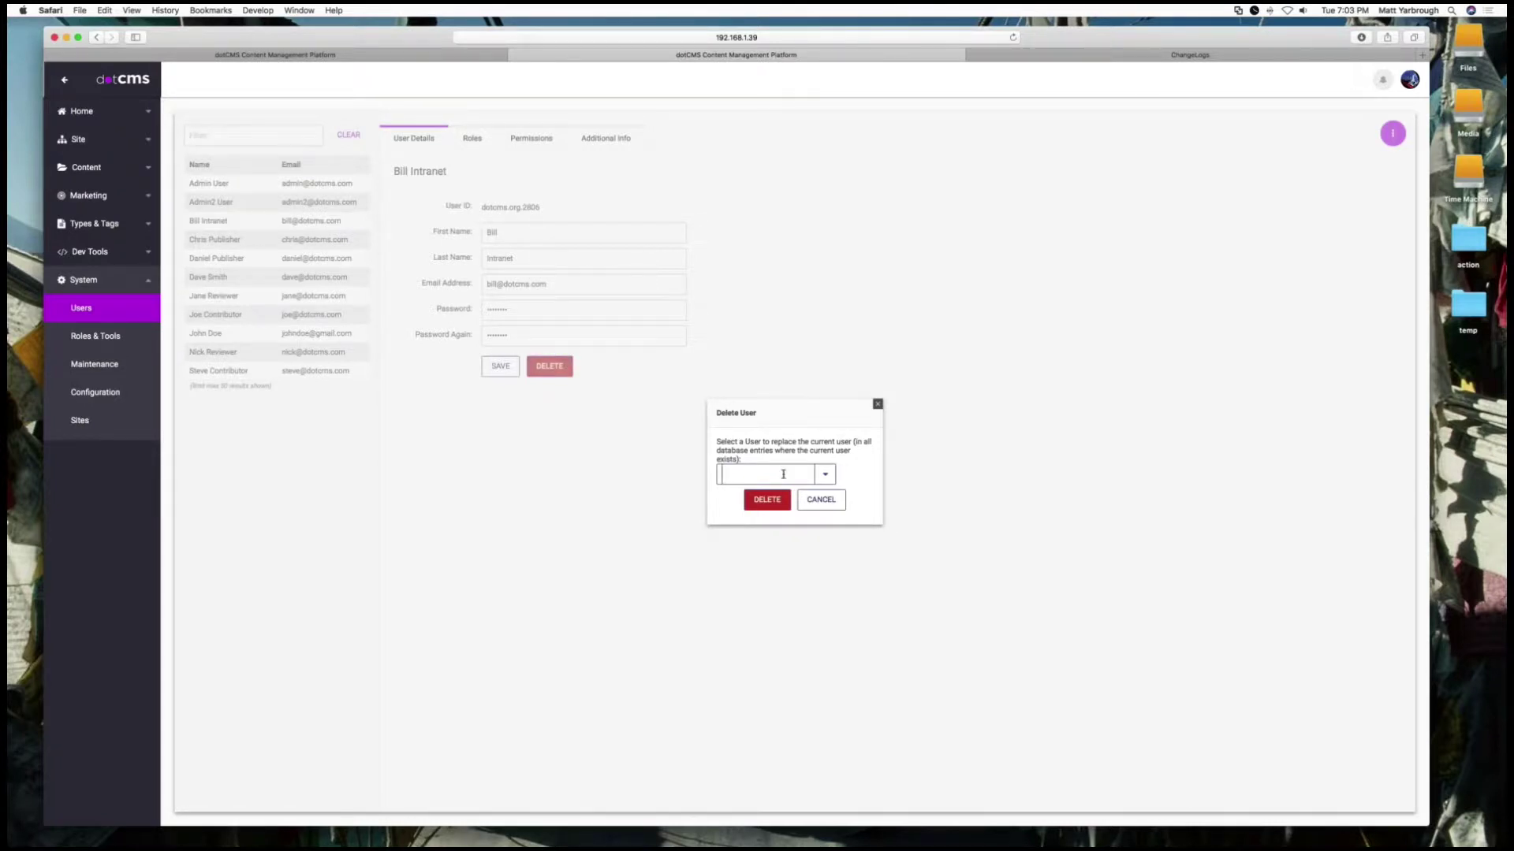
left_click(824, 474)
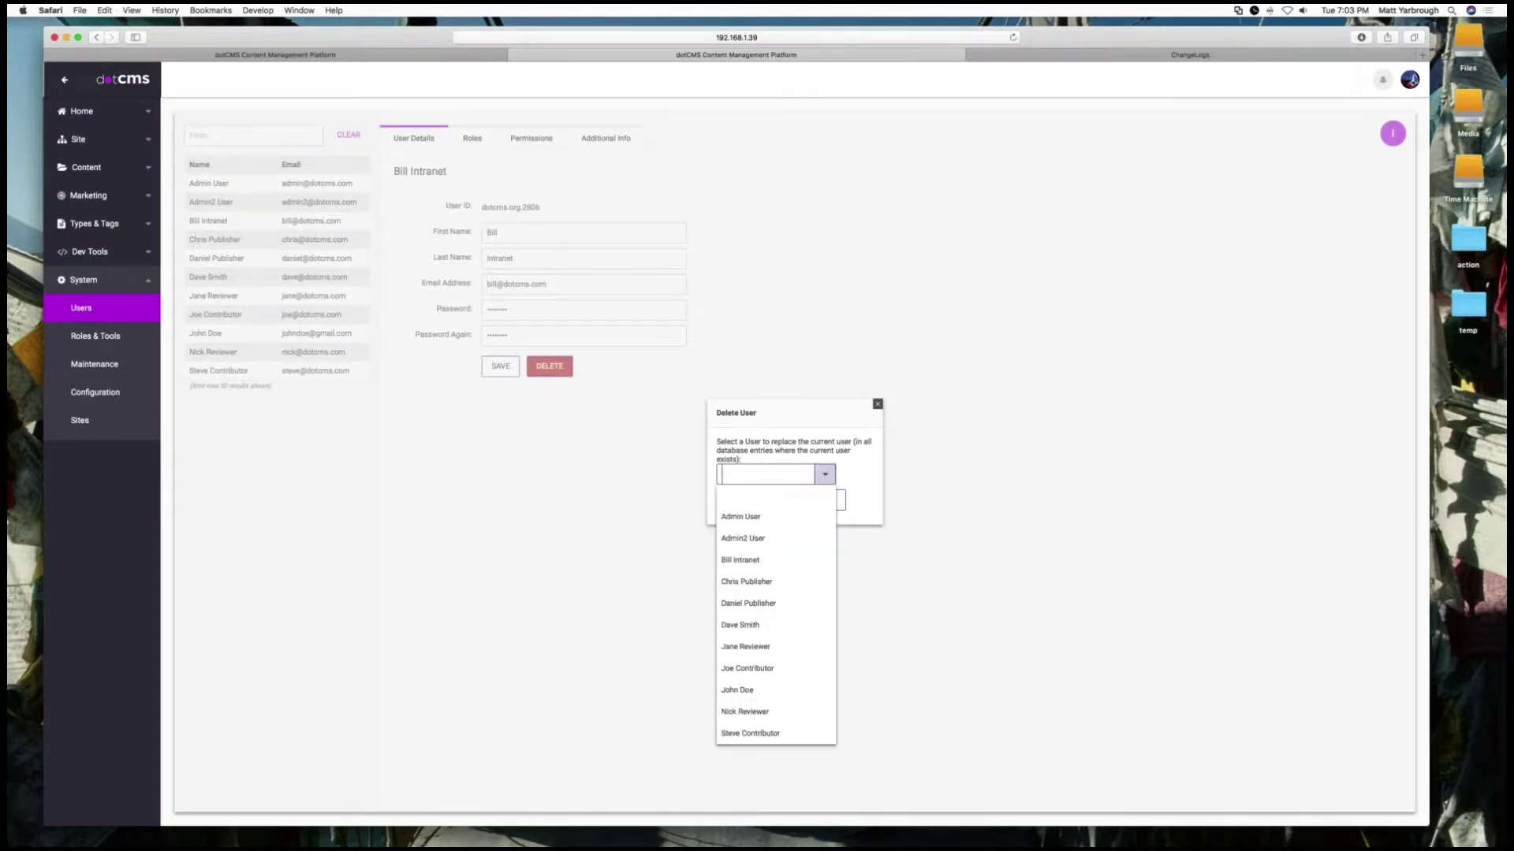
left_click(755, 583)
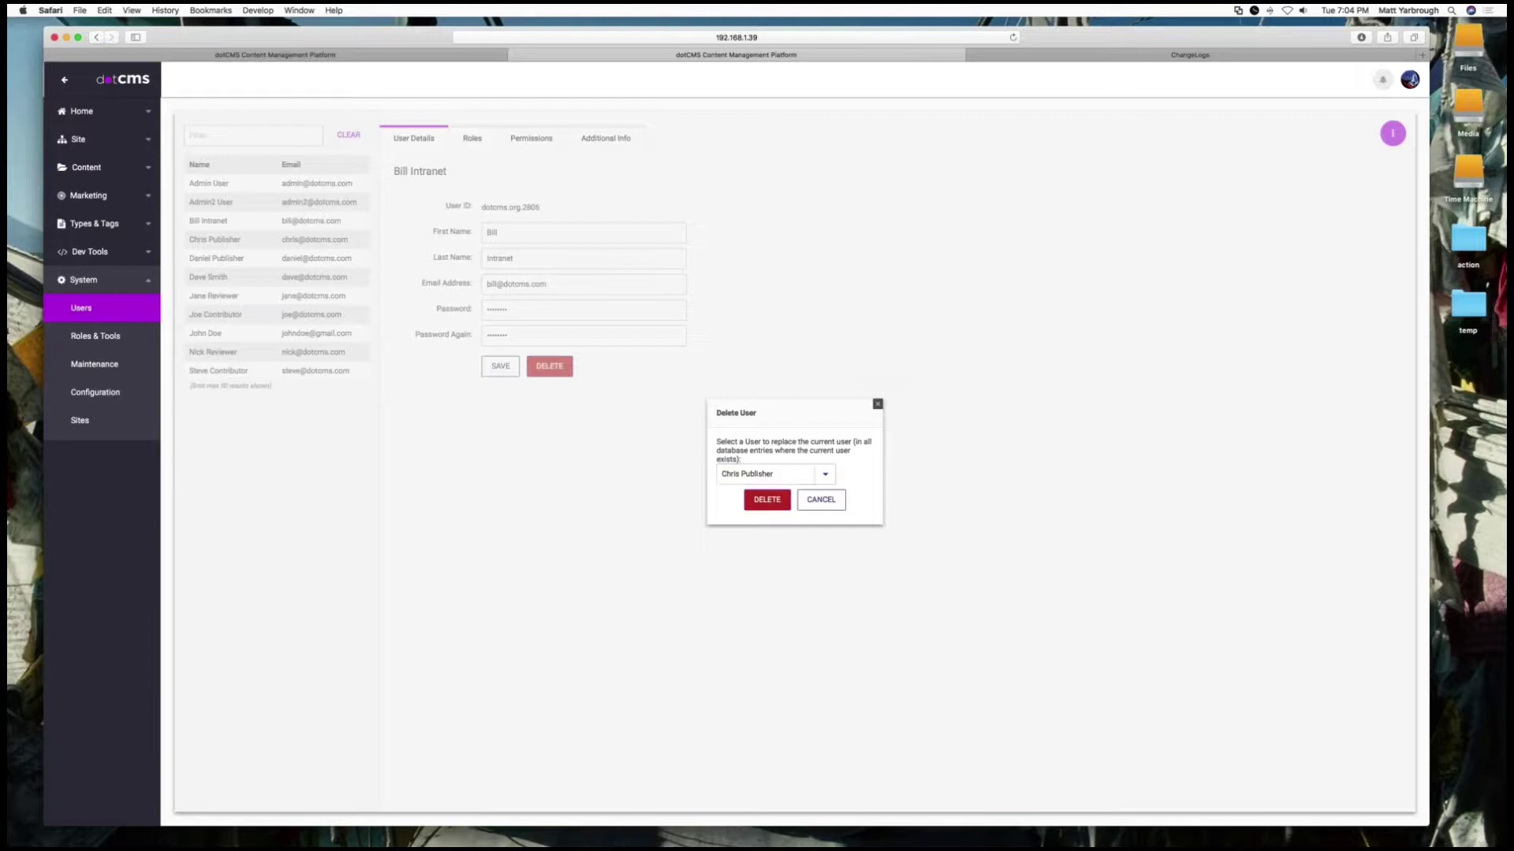
left_click(768, 503)
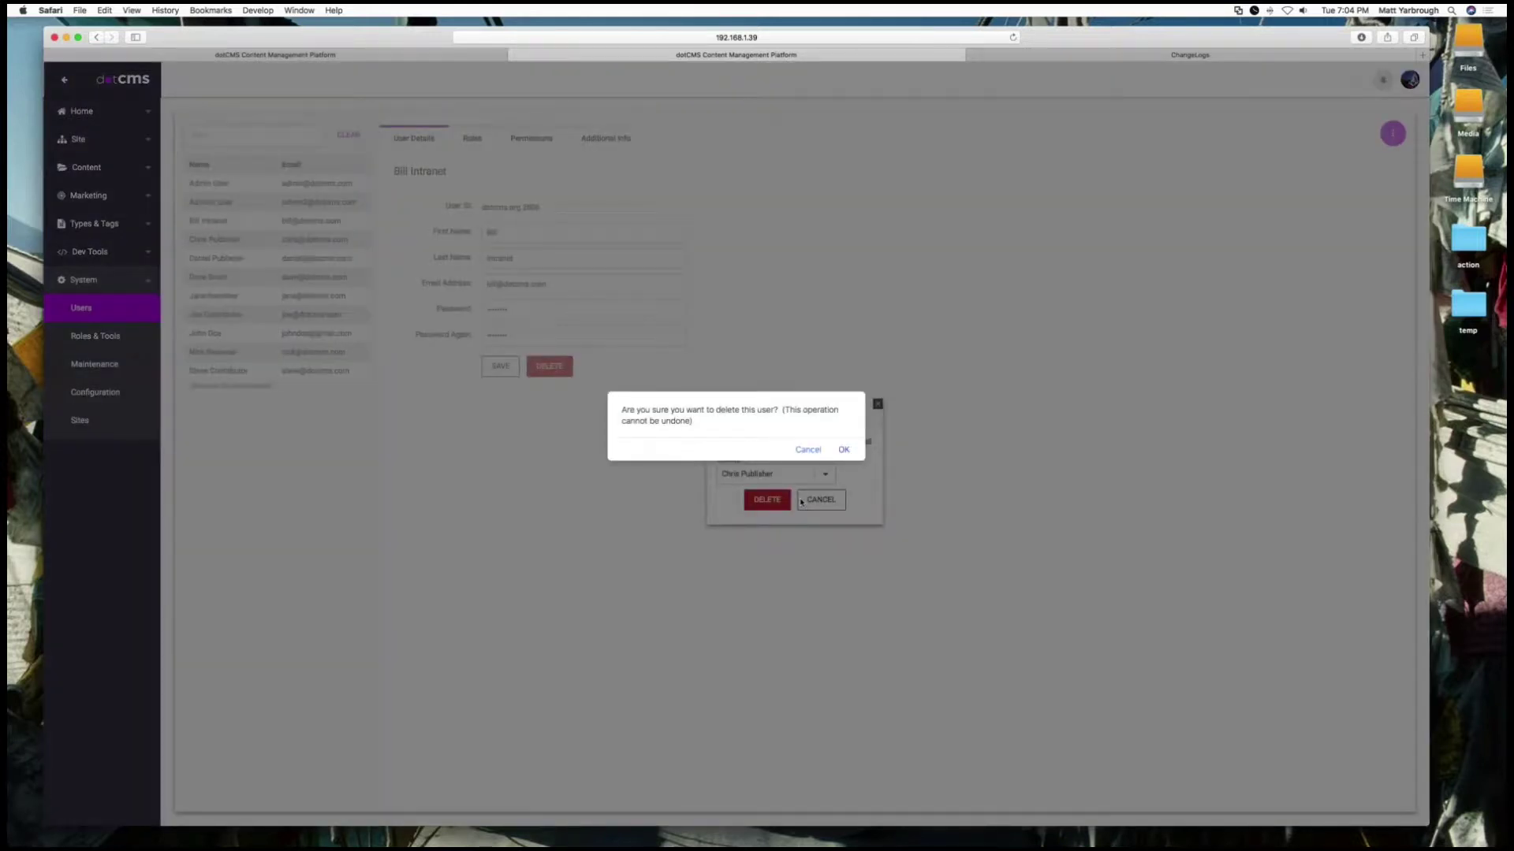
left_click(844, 450)
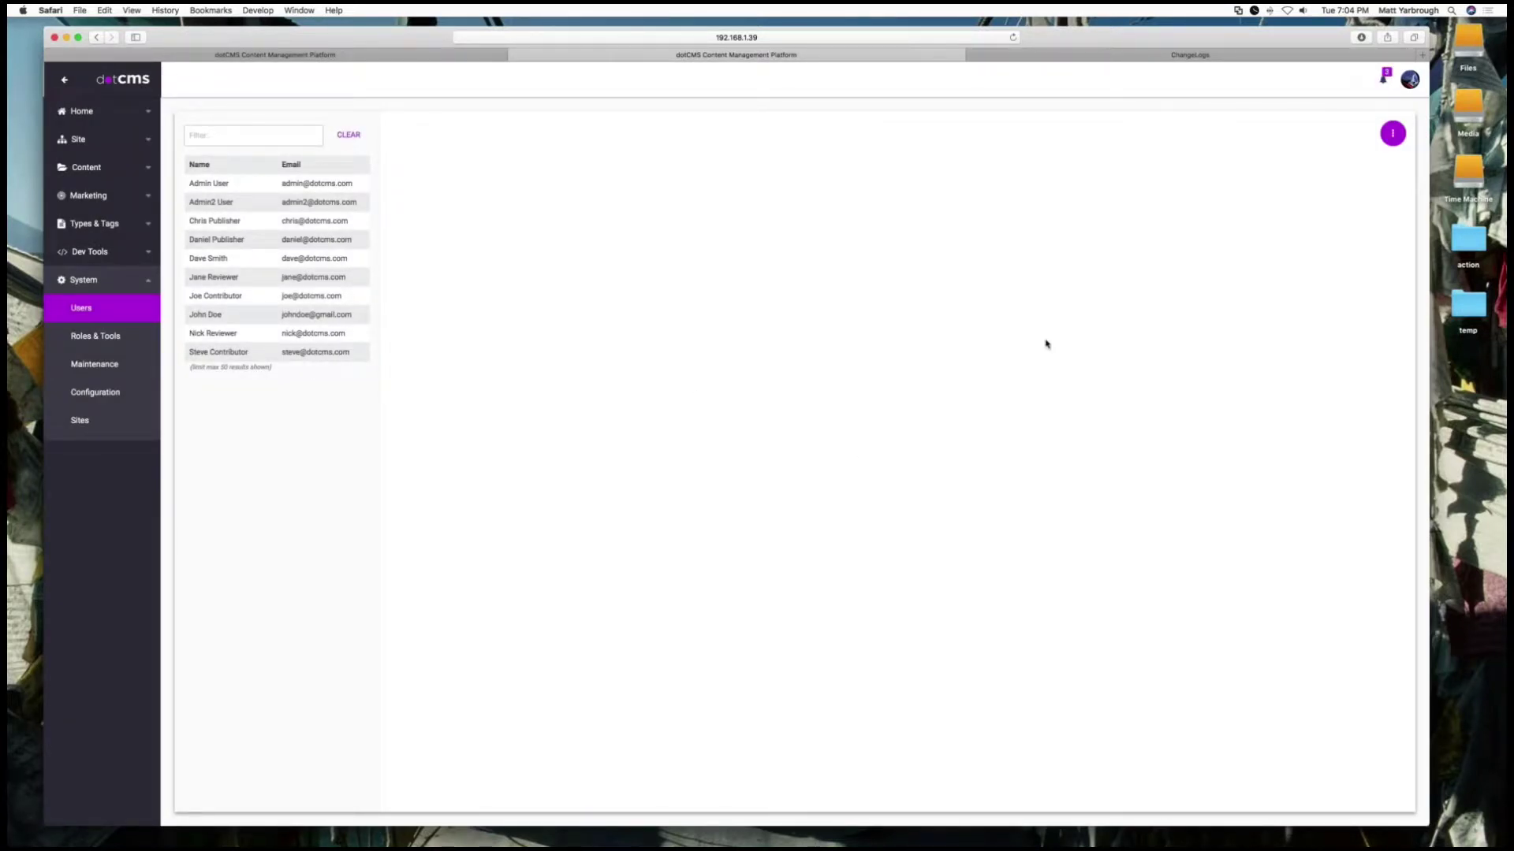
left_click(1379, 82)
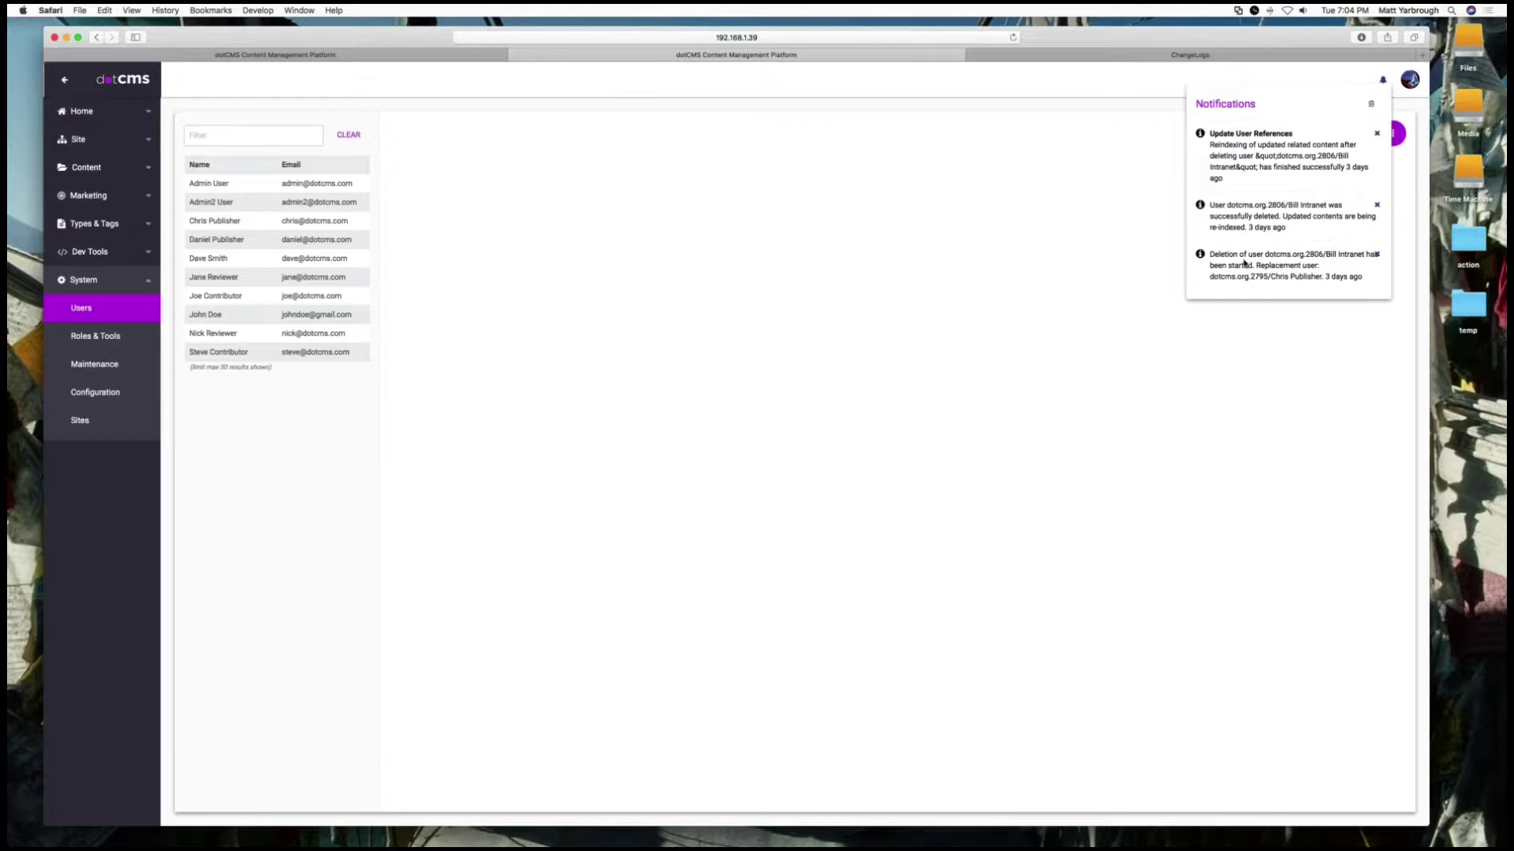
left_click(601, 268)
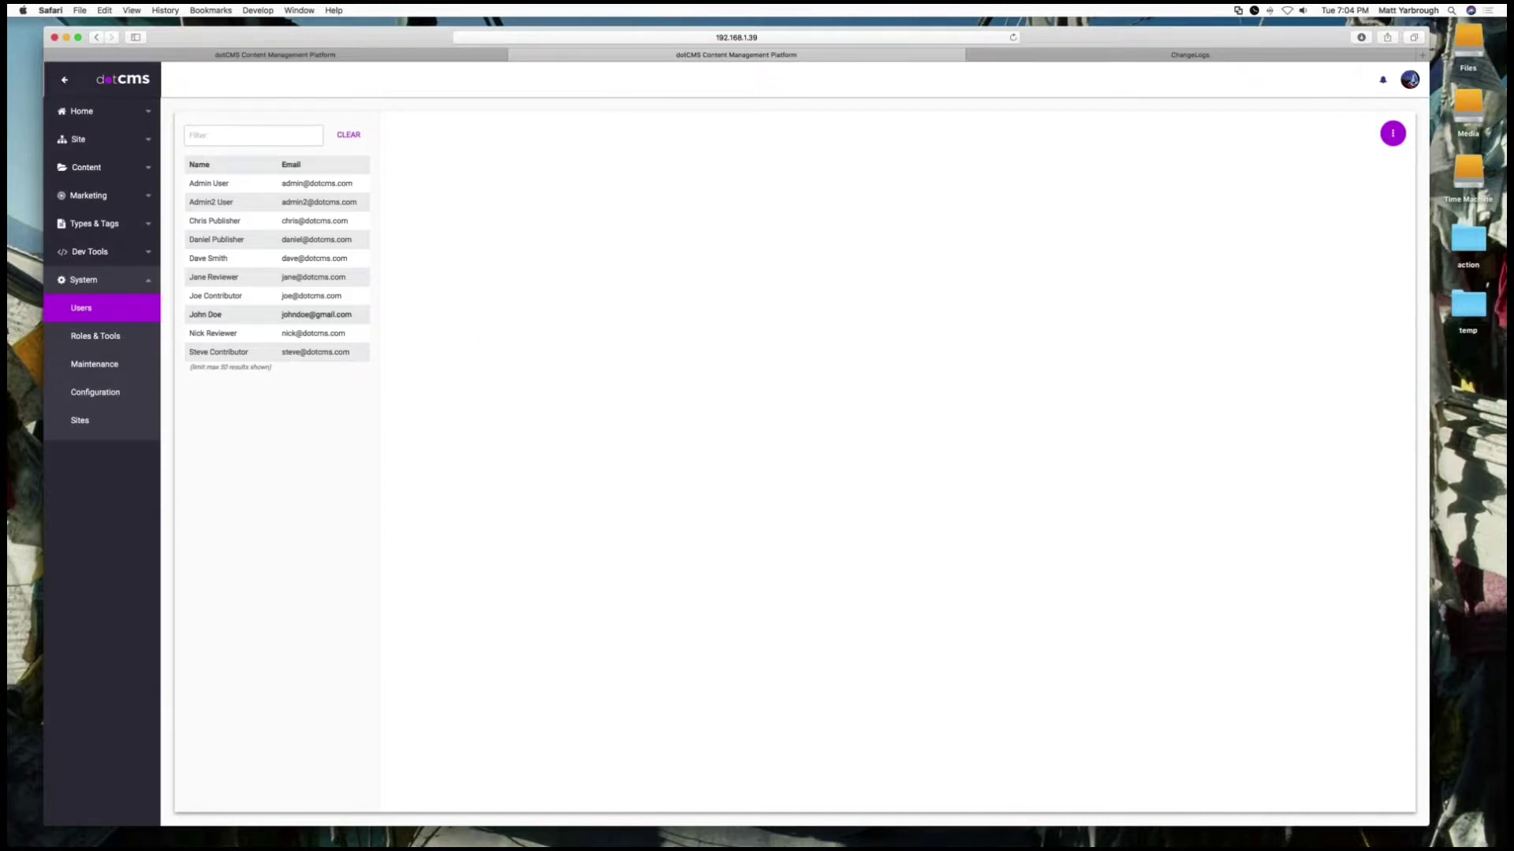
Open Roles & Tools and expand the System and Publisher / Legal role hierarchies, including the Reviewer branch.
left_click(95, 337)
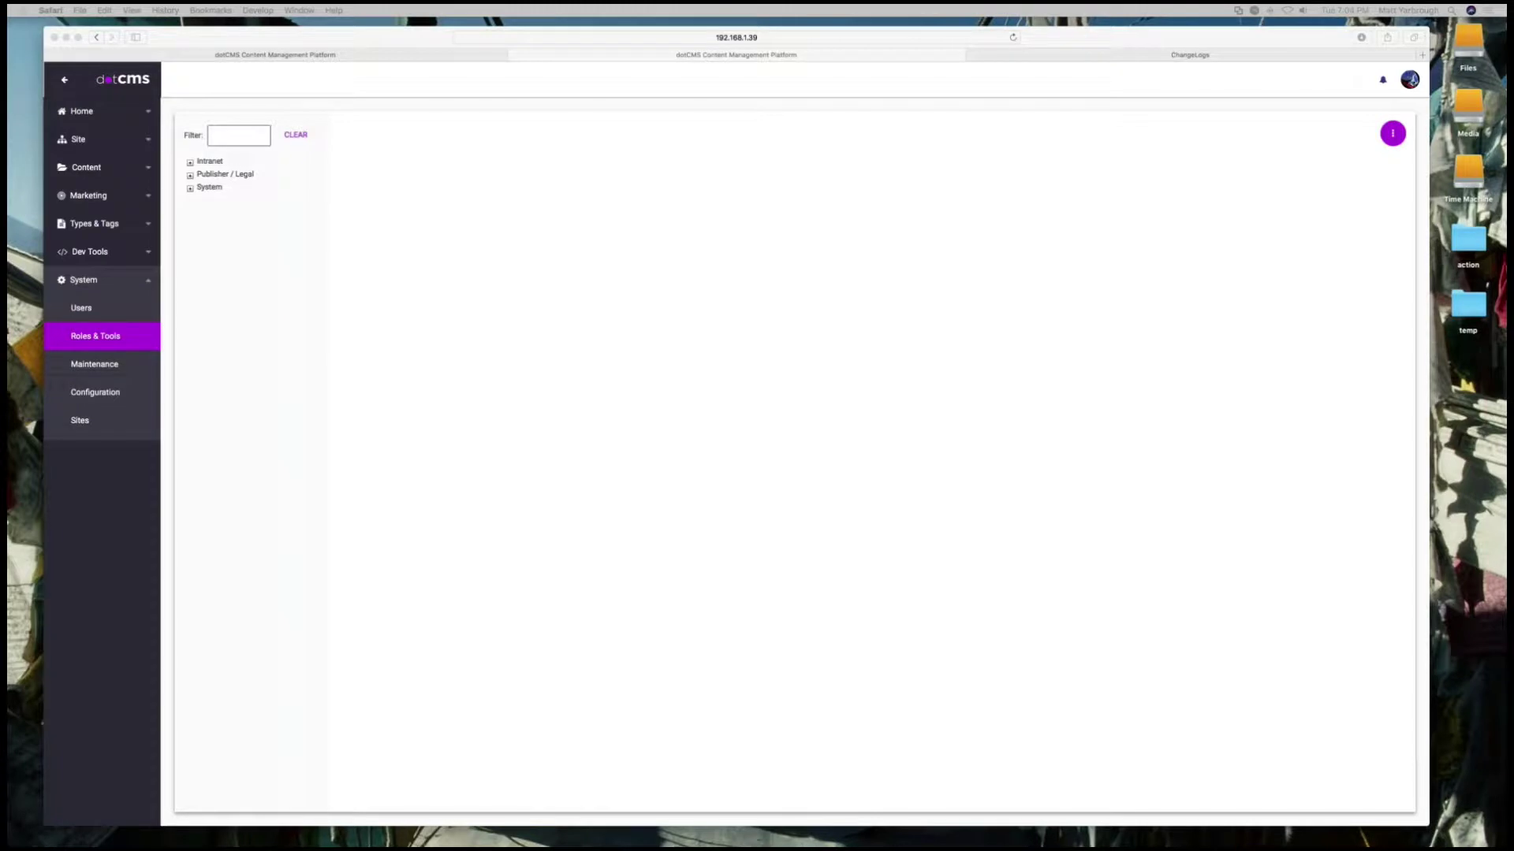
left_click(208, 187)
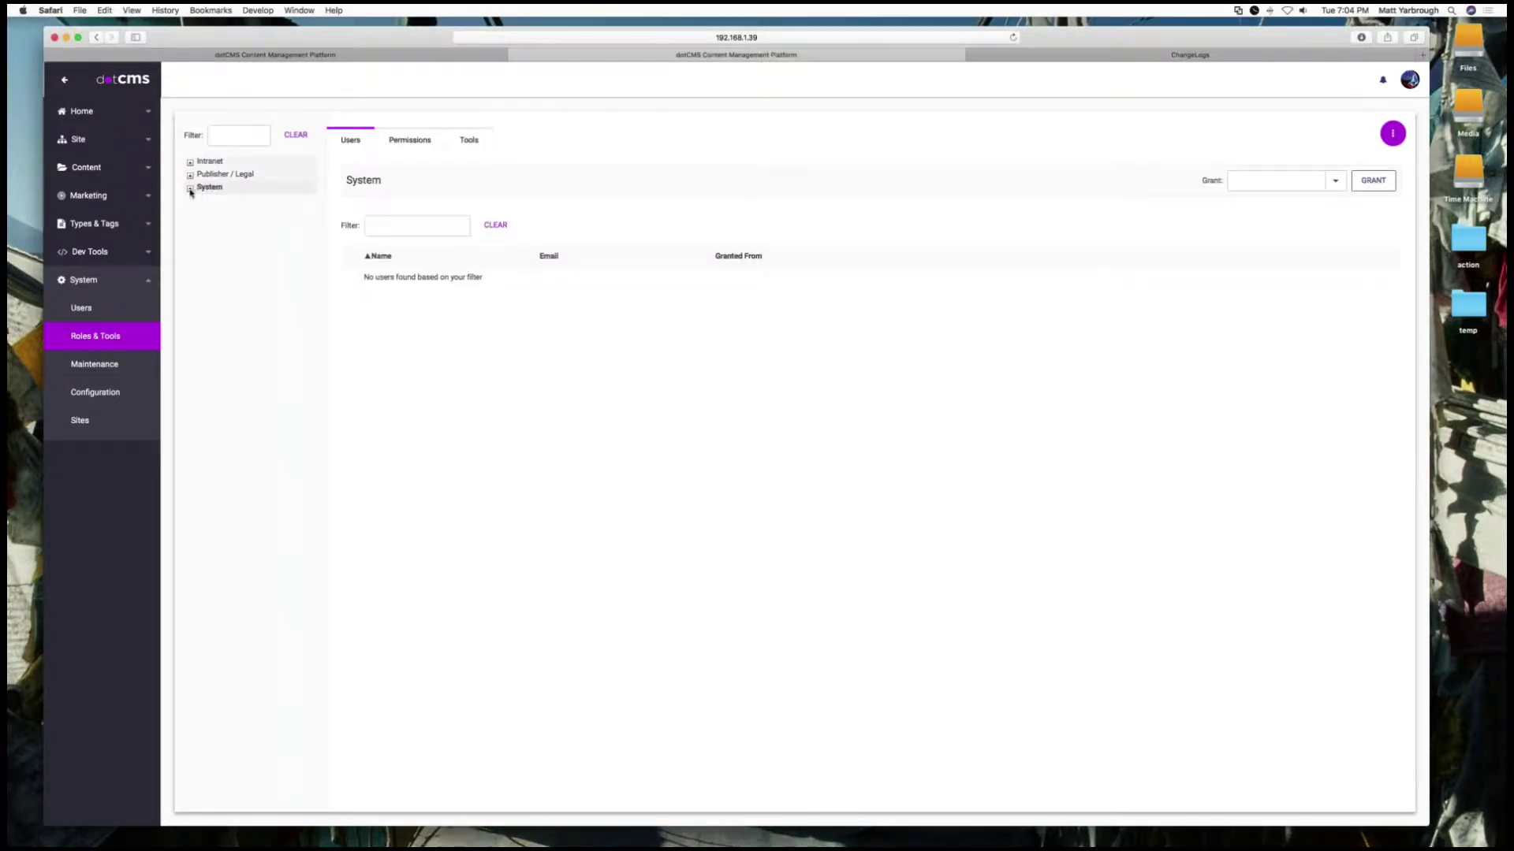
left_click(190, 189)
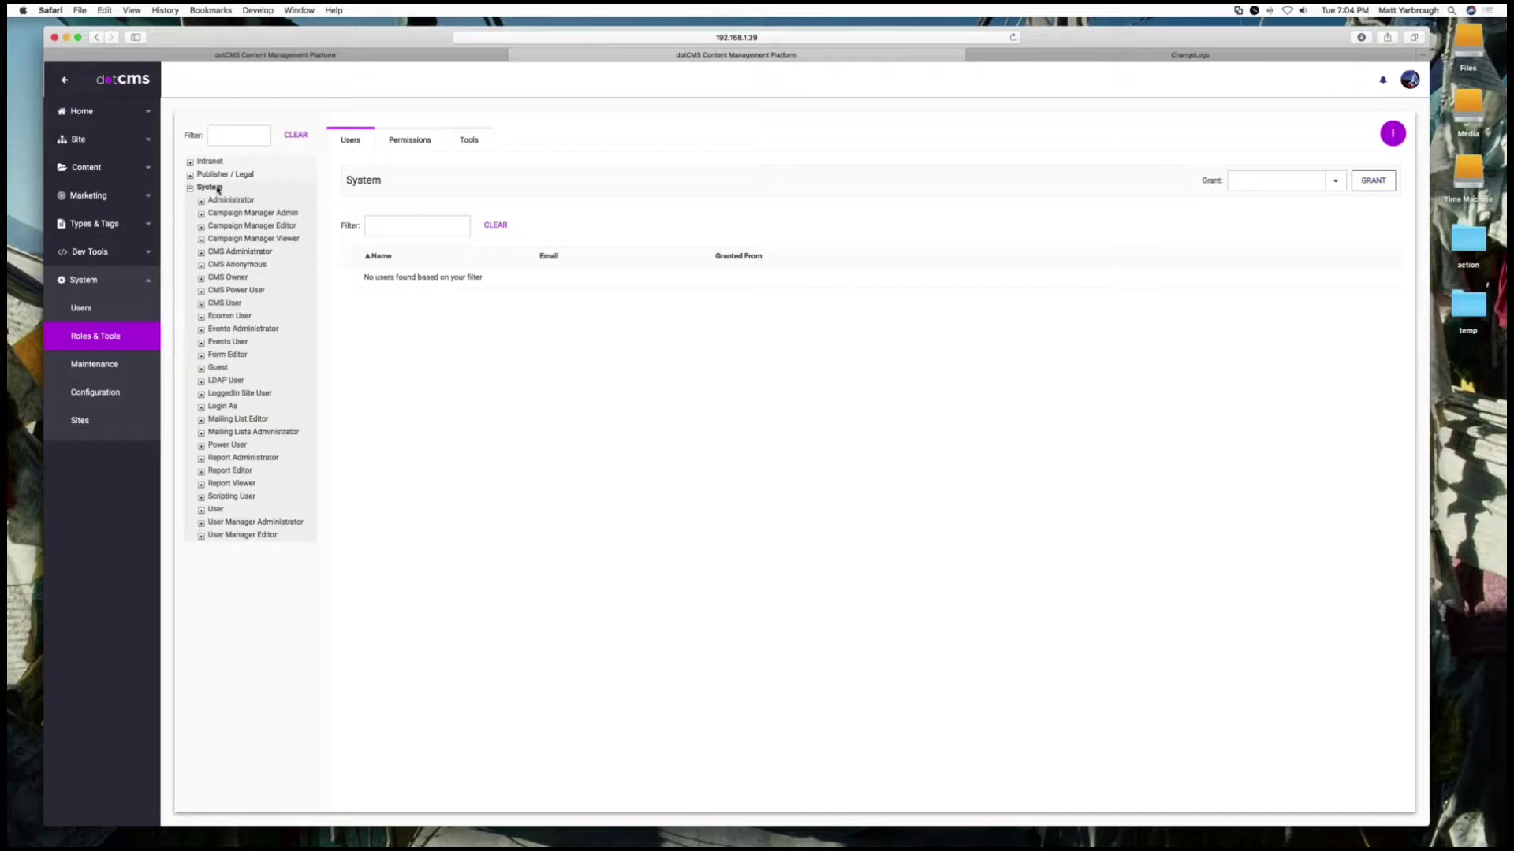
left_click(202, 175)
left_click(191, 176)
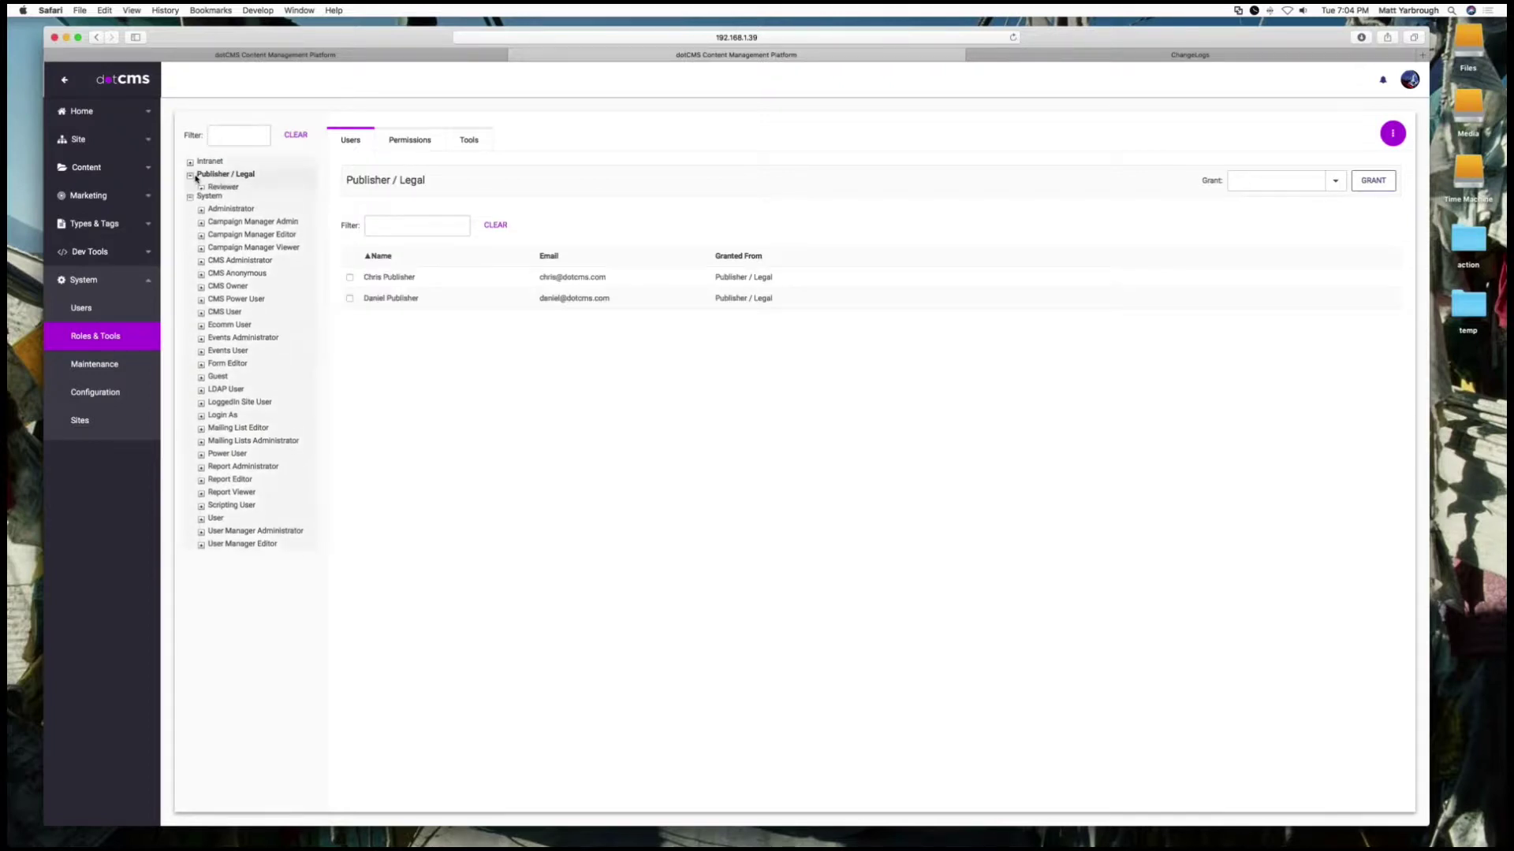
left_click(202, 188)
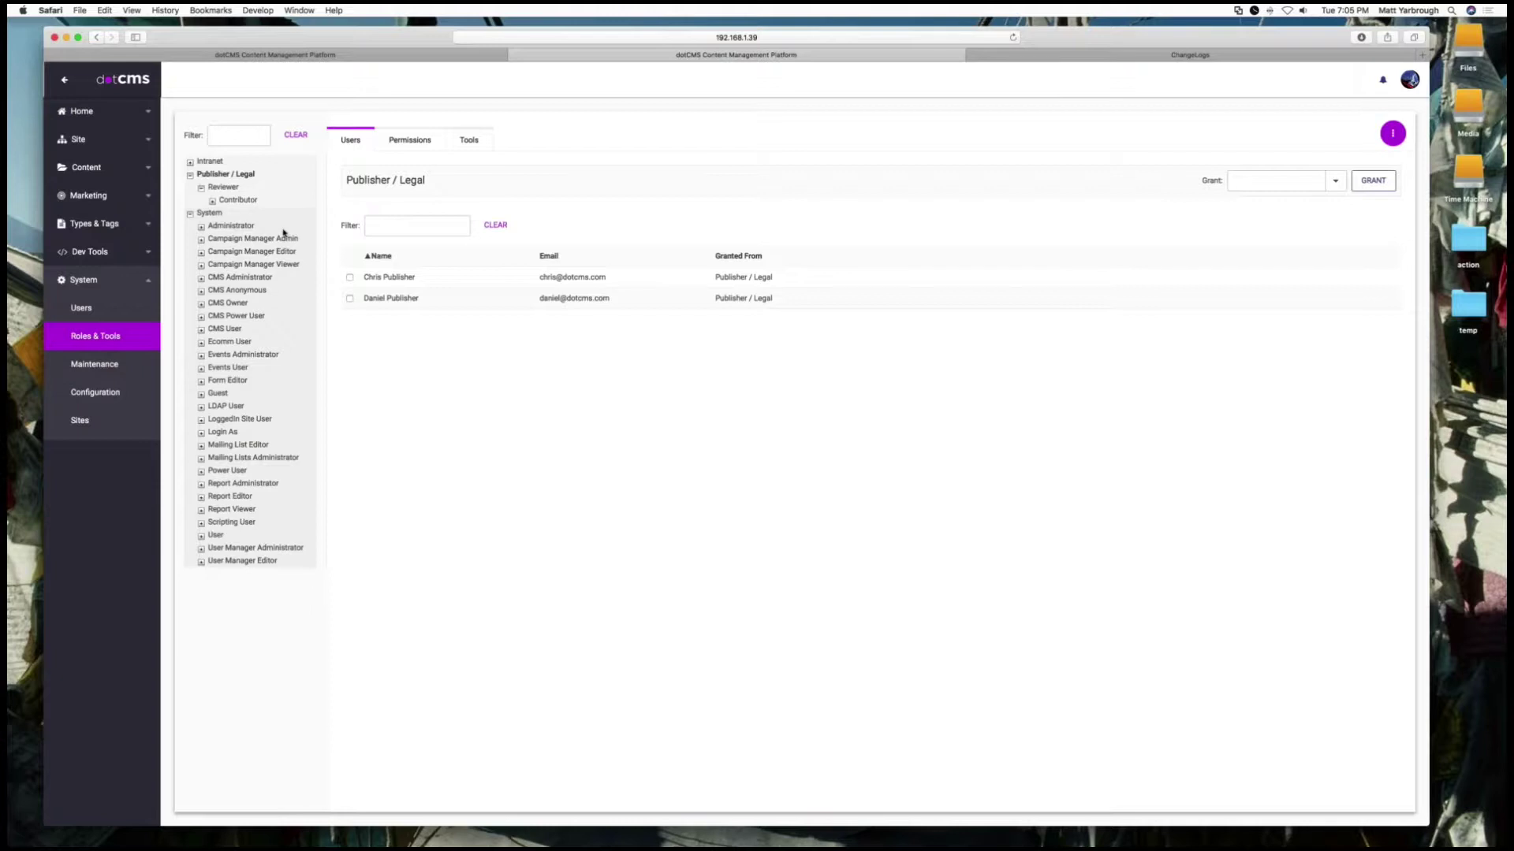
Check which users hold the CMS Administrator, CMS Anonymous, CMS Owner, LDAP User, LoggedIn Site User and Login As roles.
left_click(253, 278)
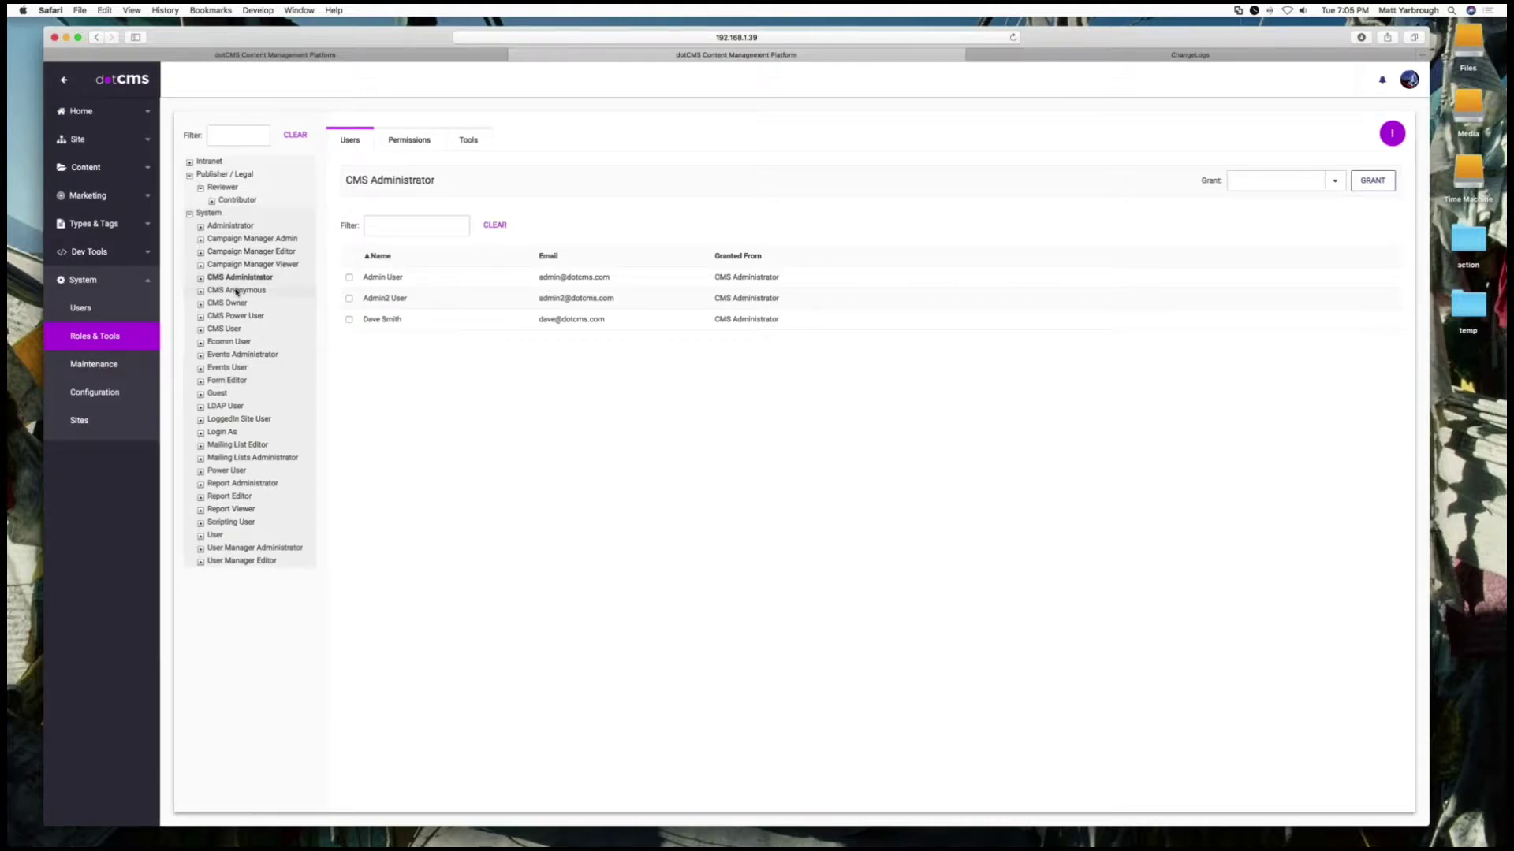
left_click(236, 290)
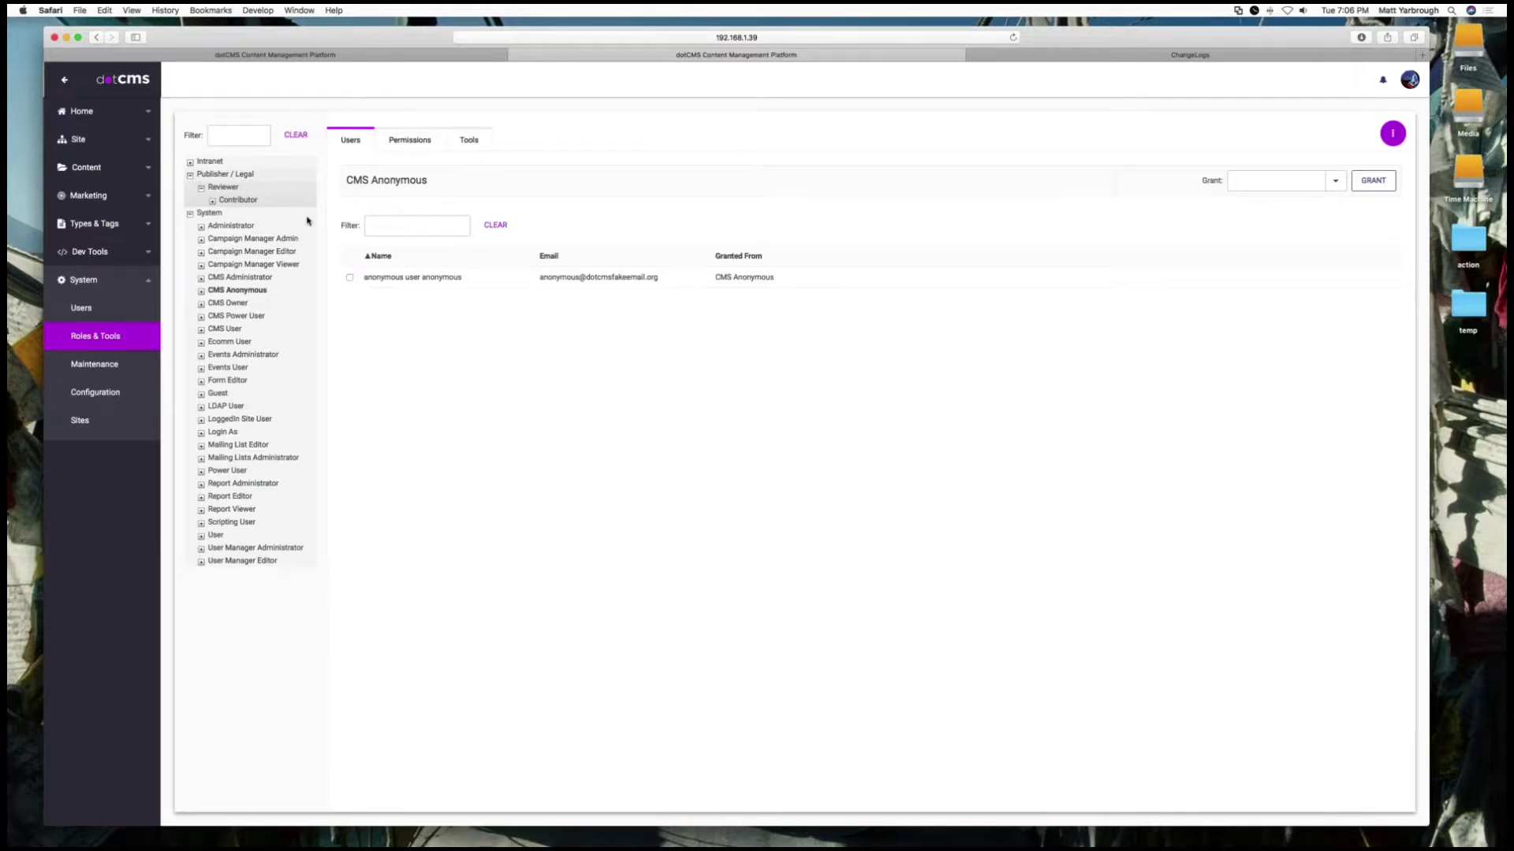
left_click(236, 307)
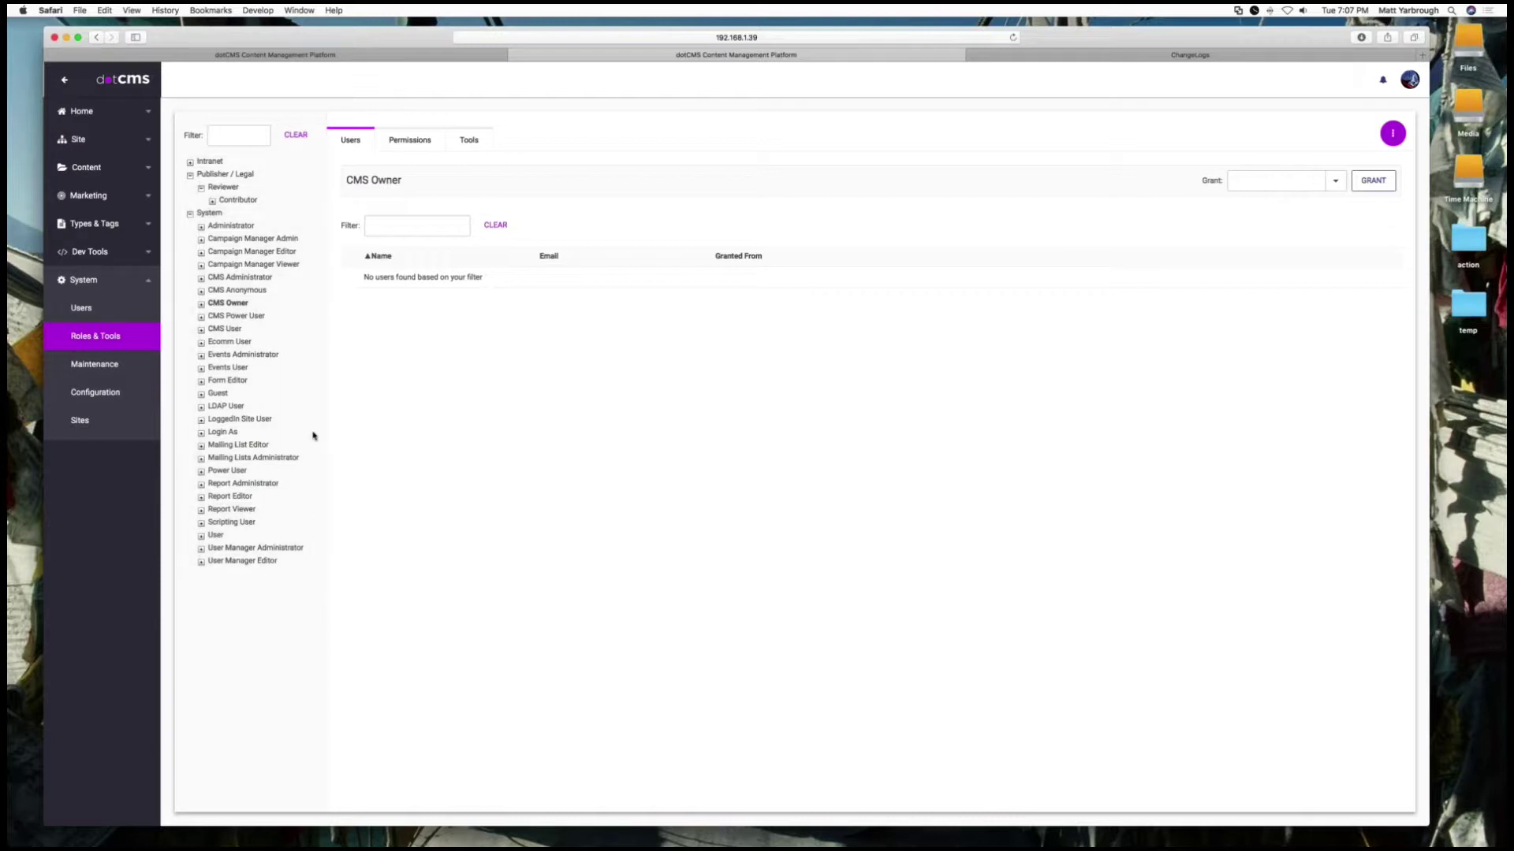
left_click(230, 406)
left_click(241, 421)
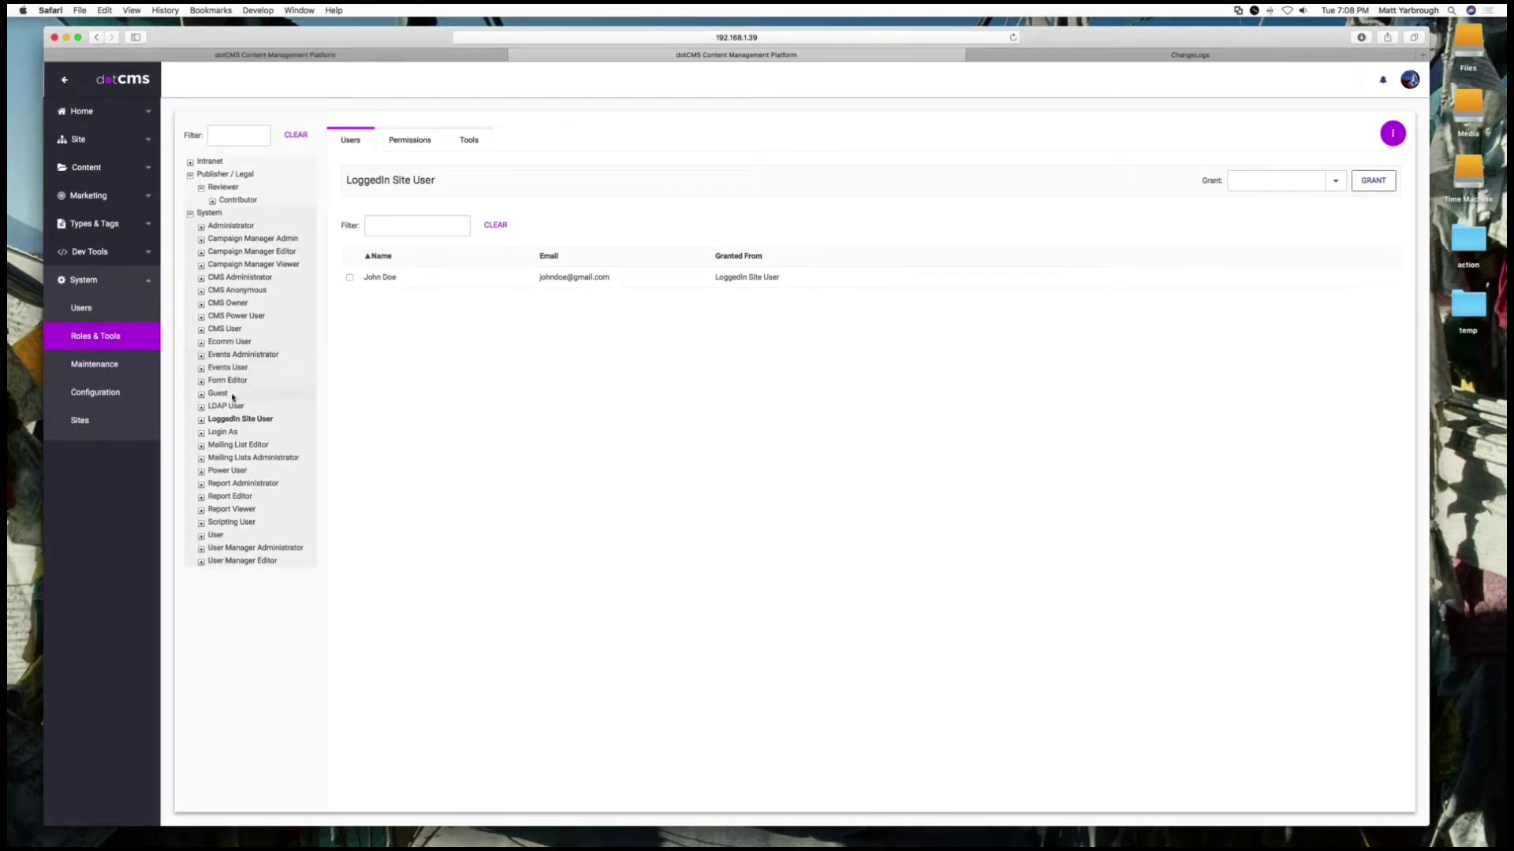
left_click(230, 432)
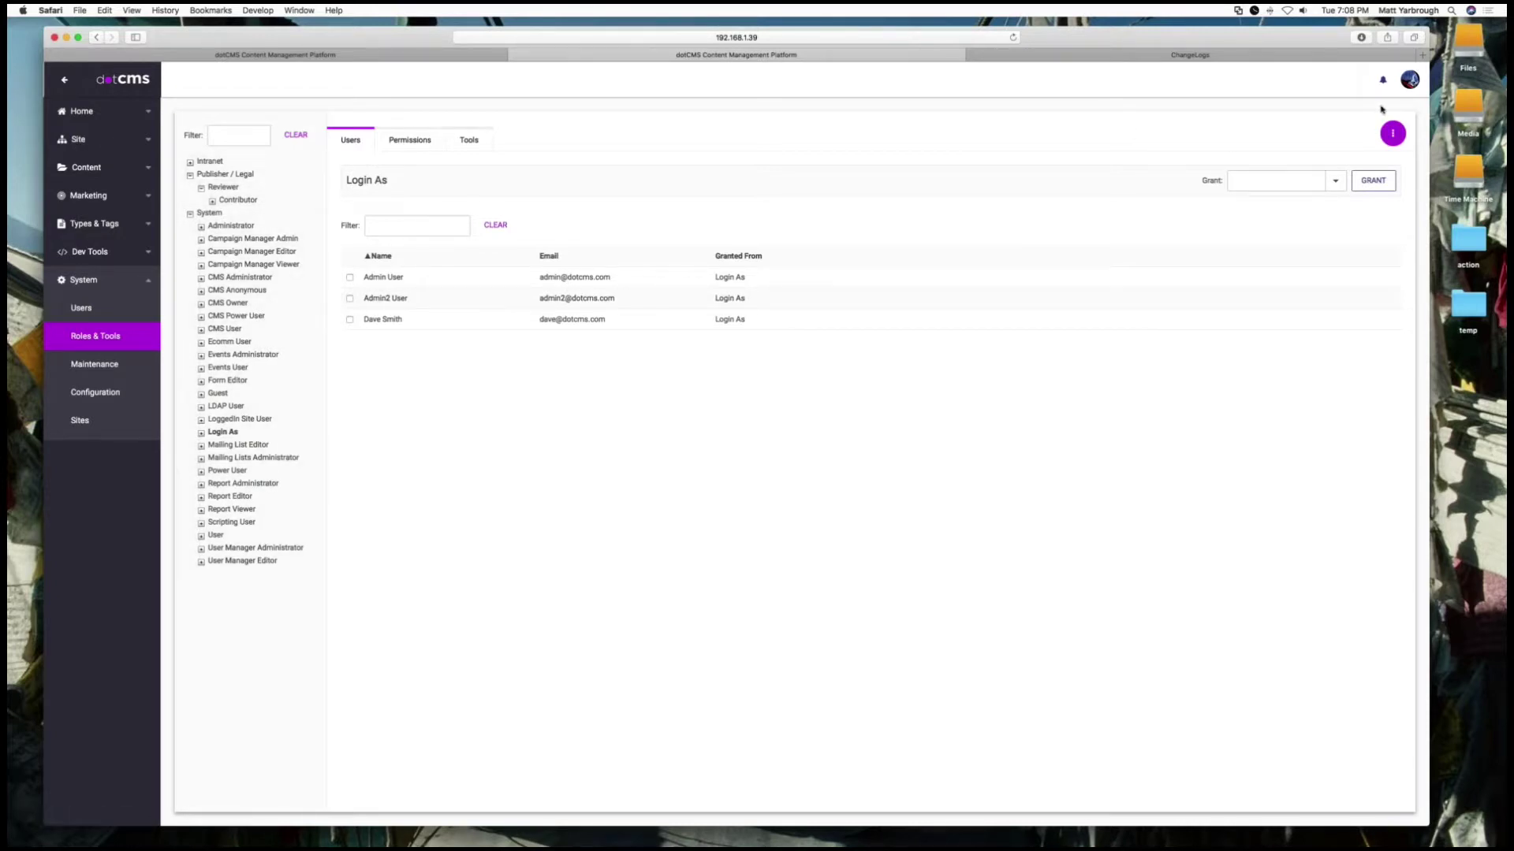
Start a Login As session as the first listed reviewer user.
left_click(1409, 79)
left_click(1296, 143)
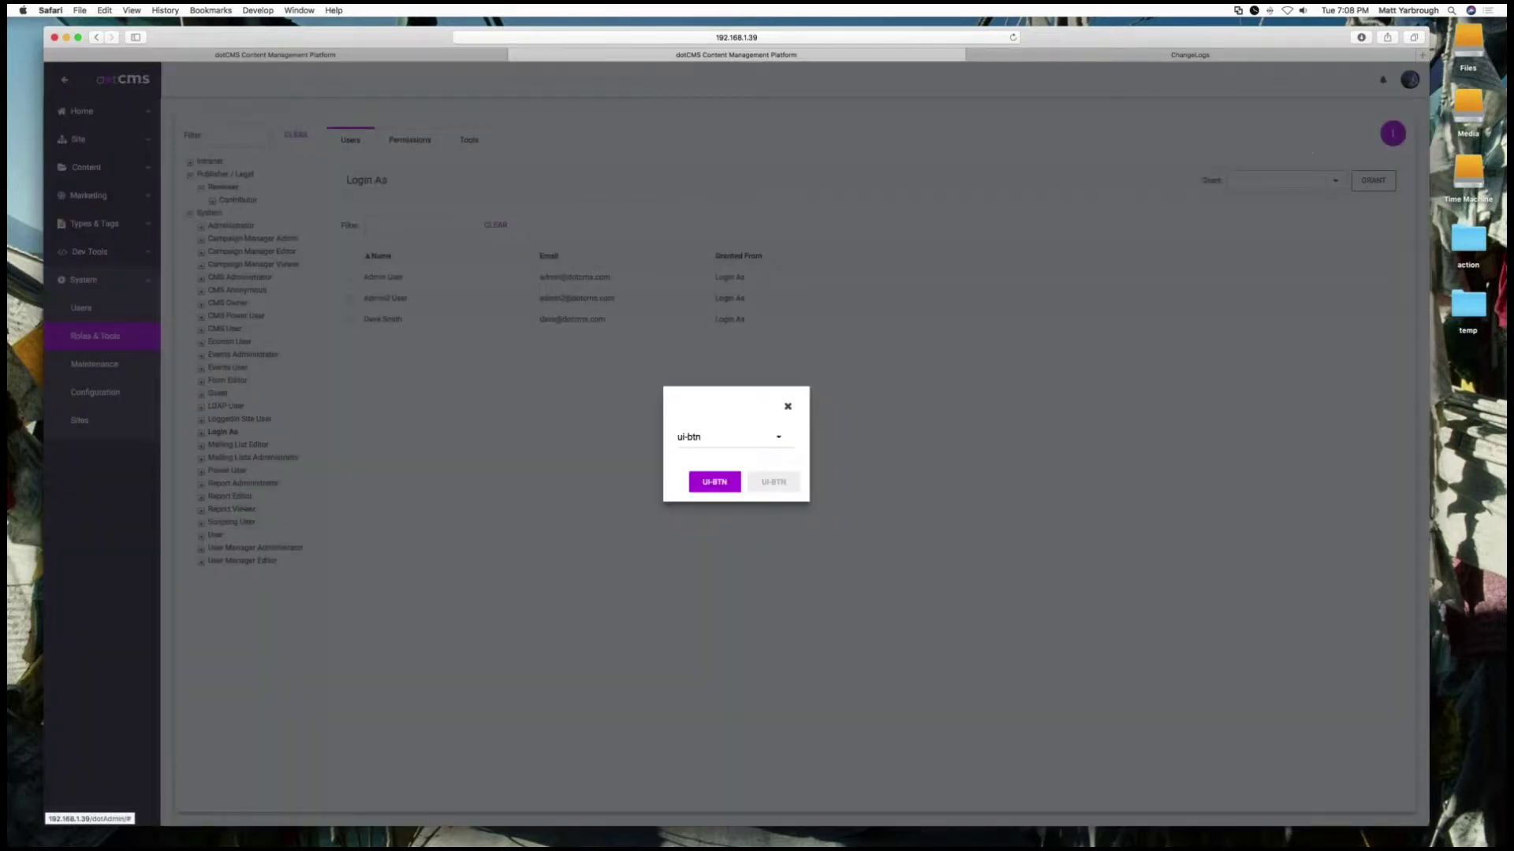
left_click(780, 452)
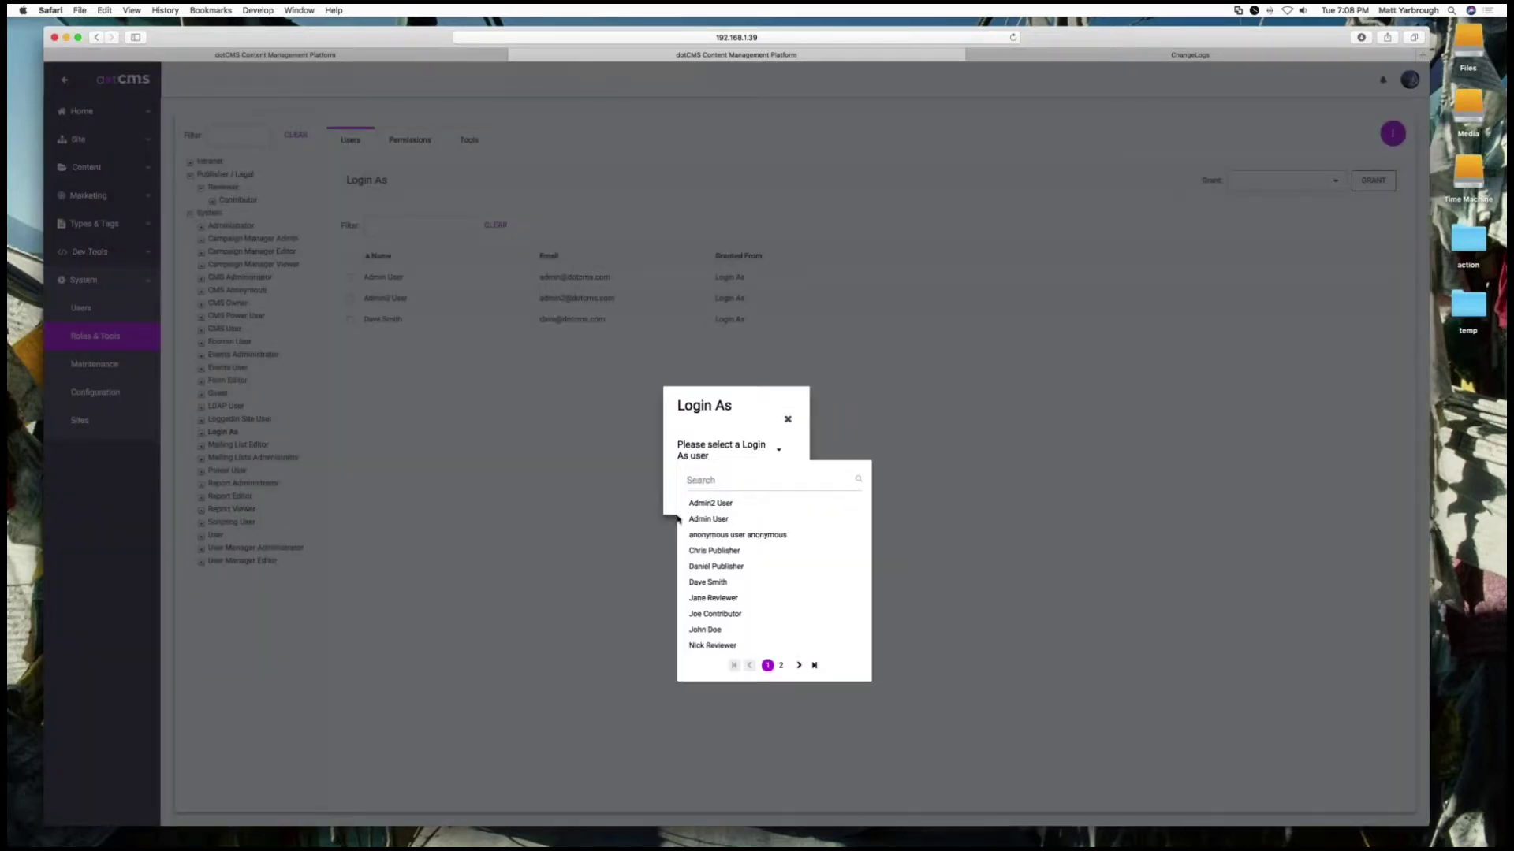
left_click(730, 598)
left_click(777, 505)
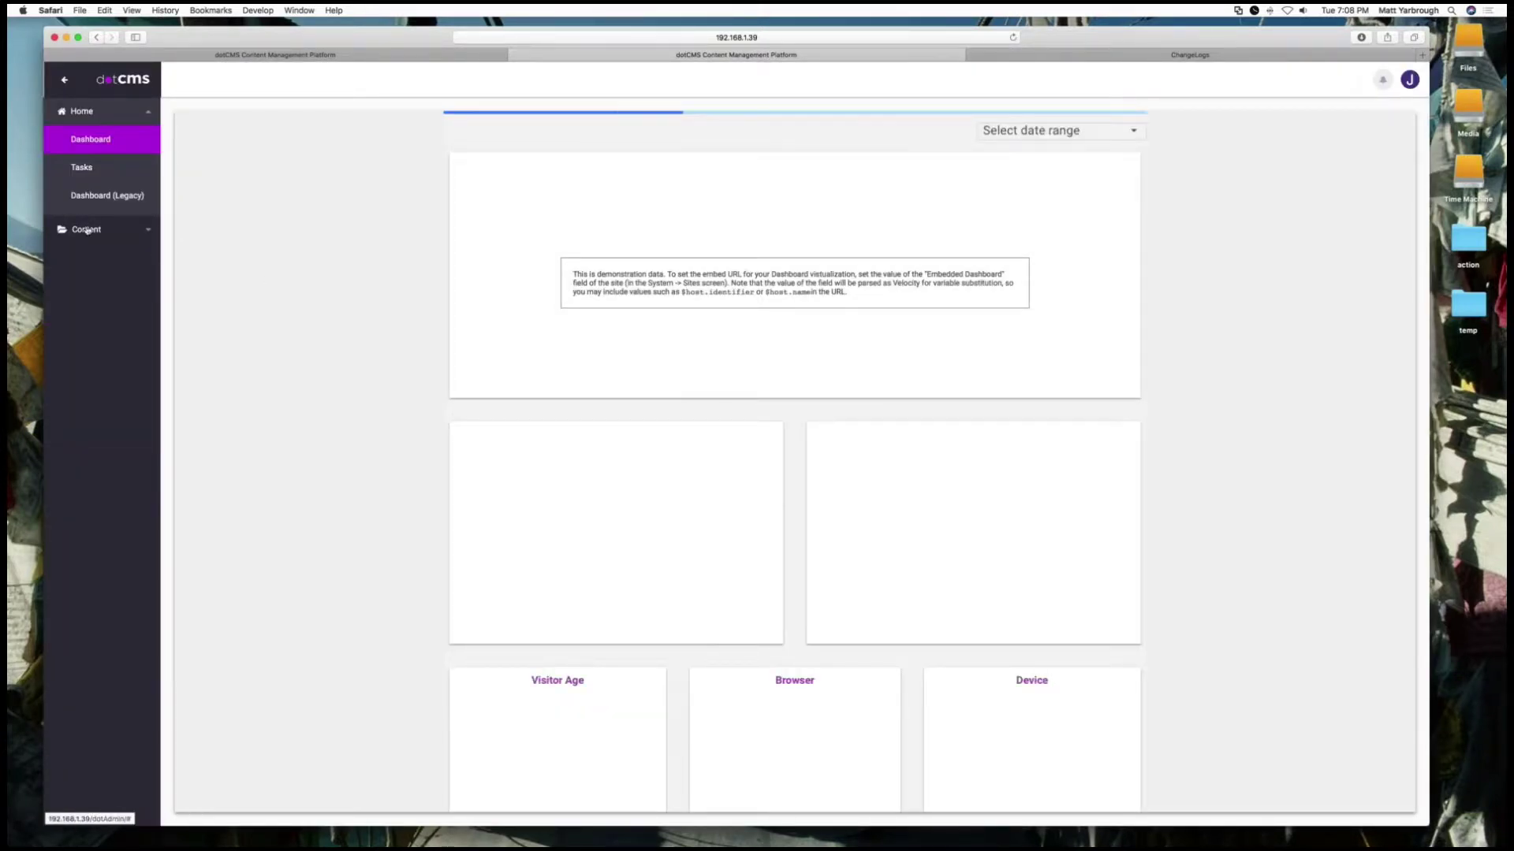
View the content search listing available to the reviewer, and end the Login As session.
left_click(87, 228)
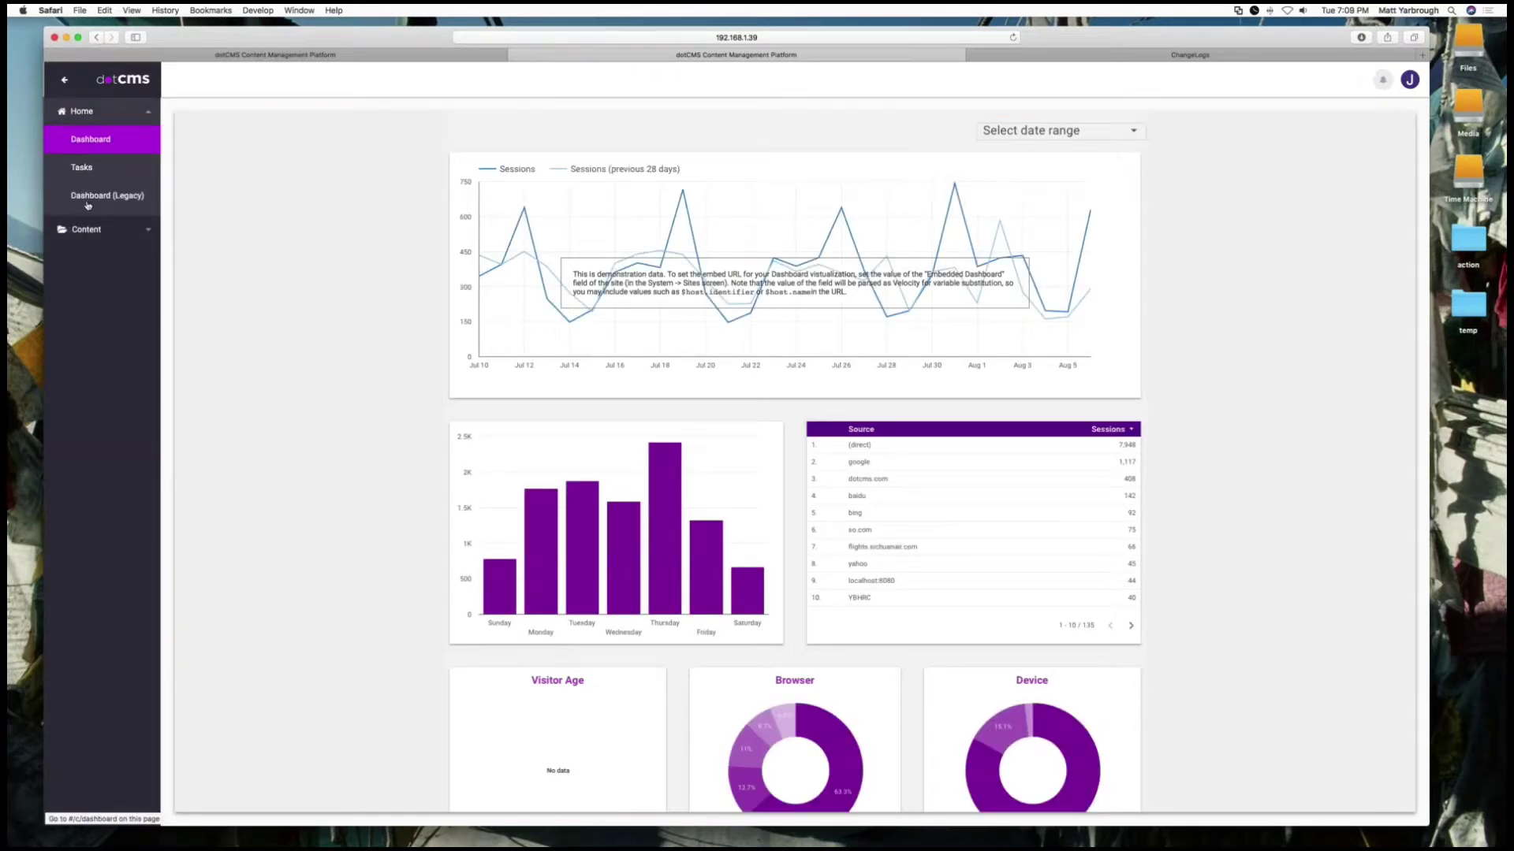
left_click(87, 228)
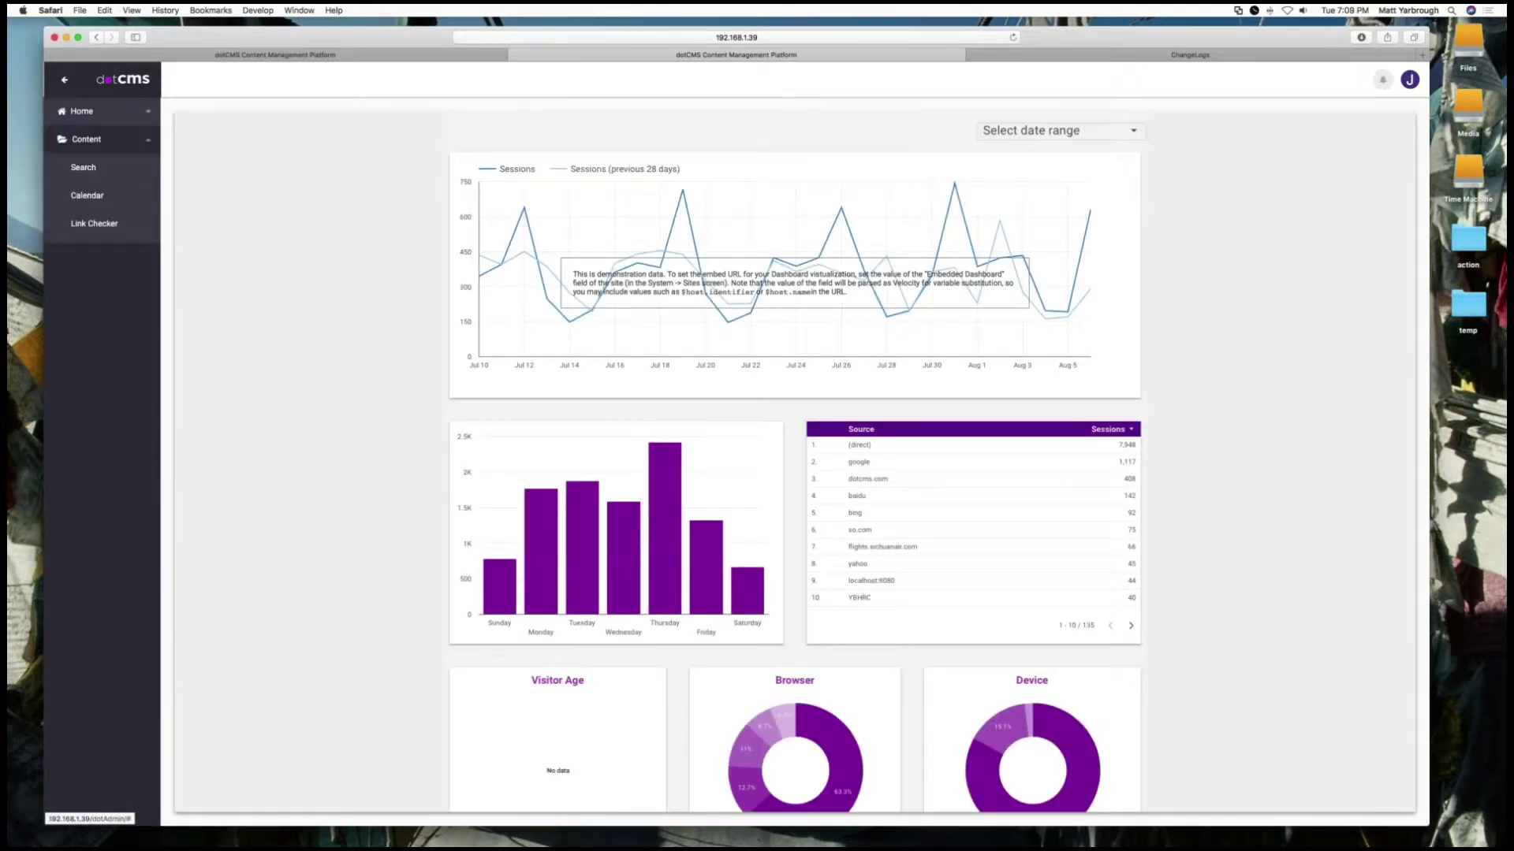
left_click(86, 175)
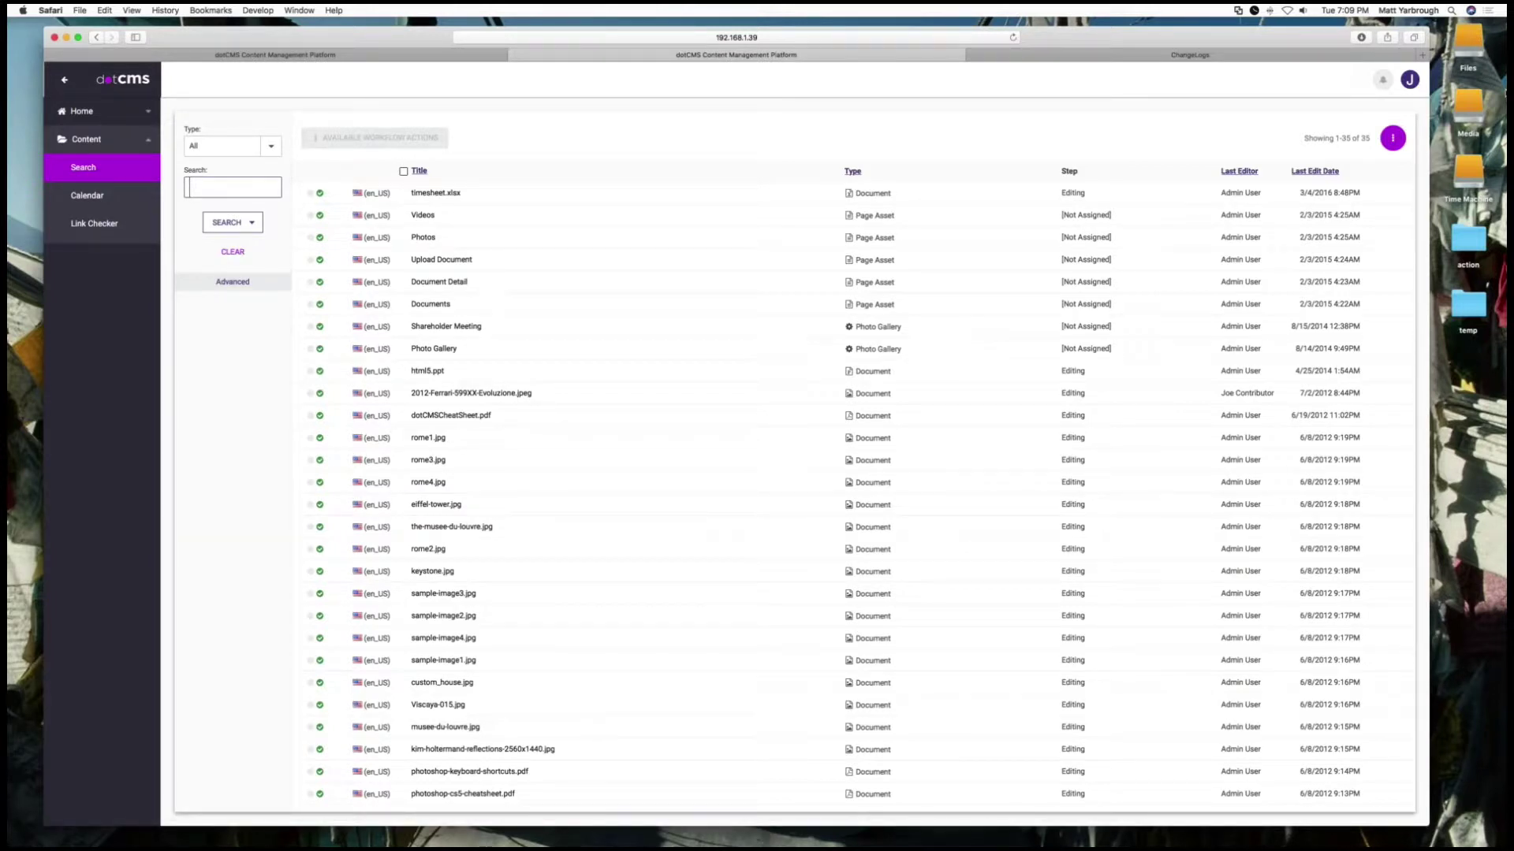
left_click(1410, 81)
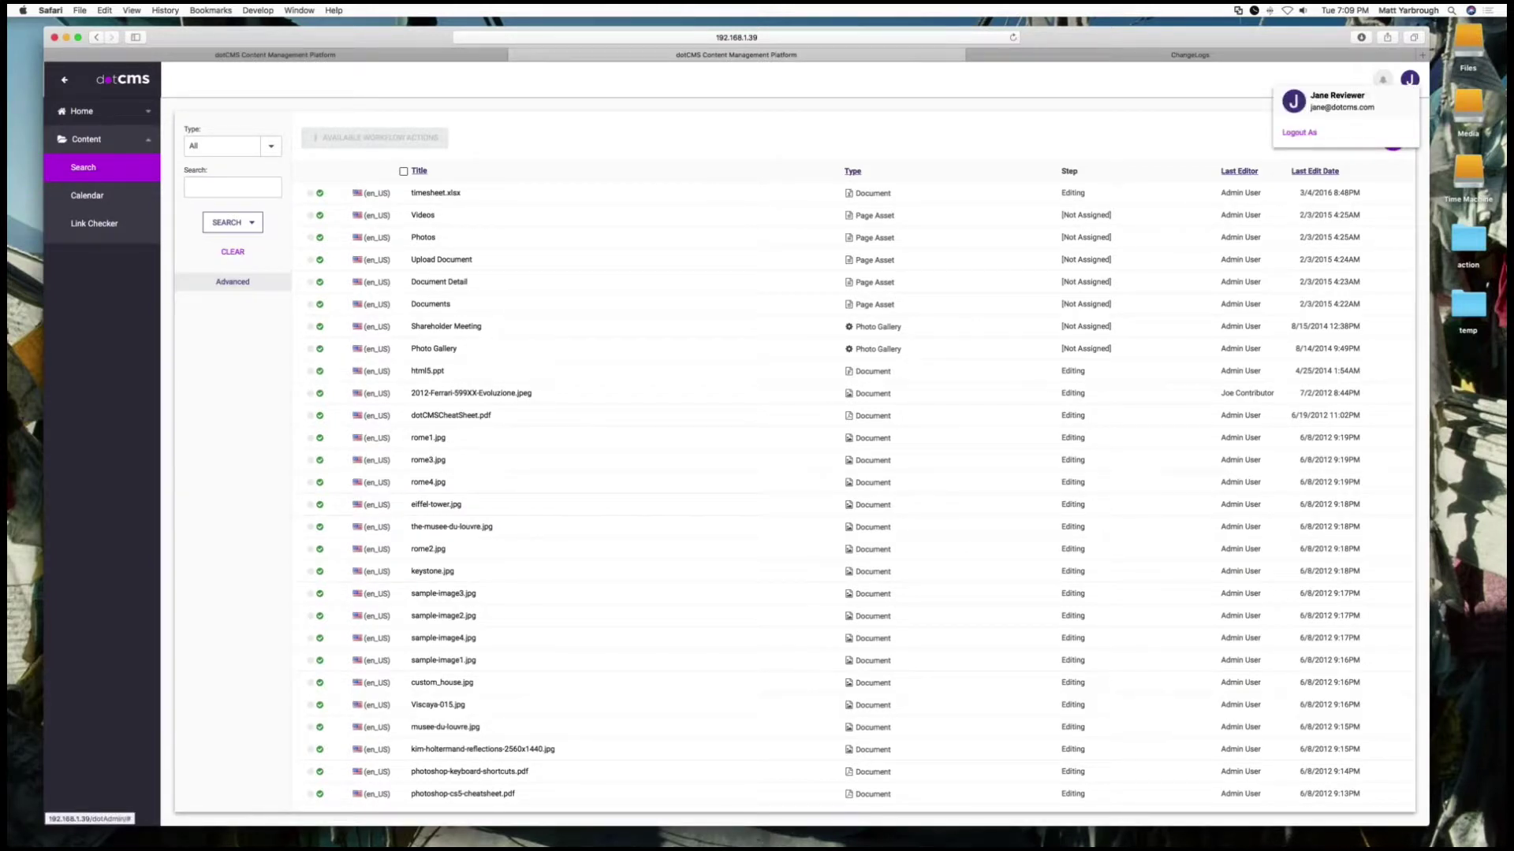
left_click(1283, 147)
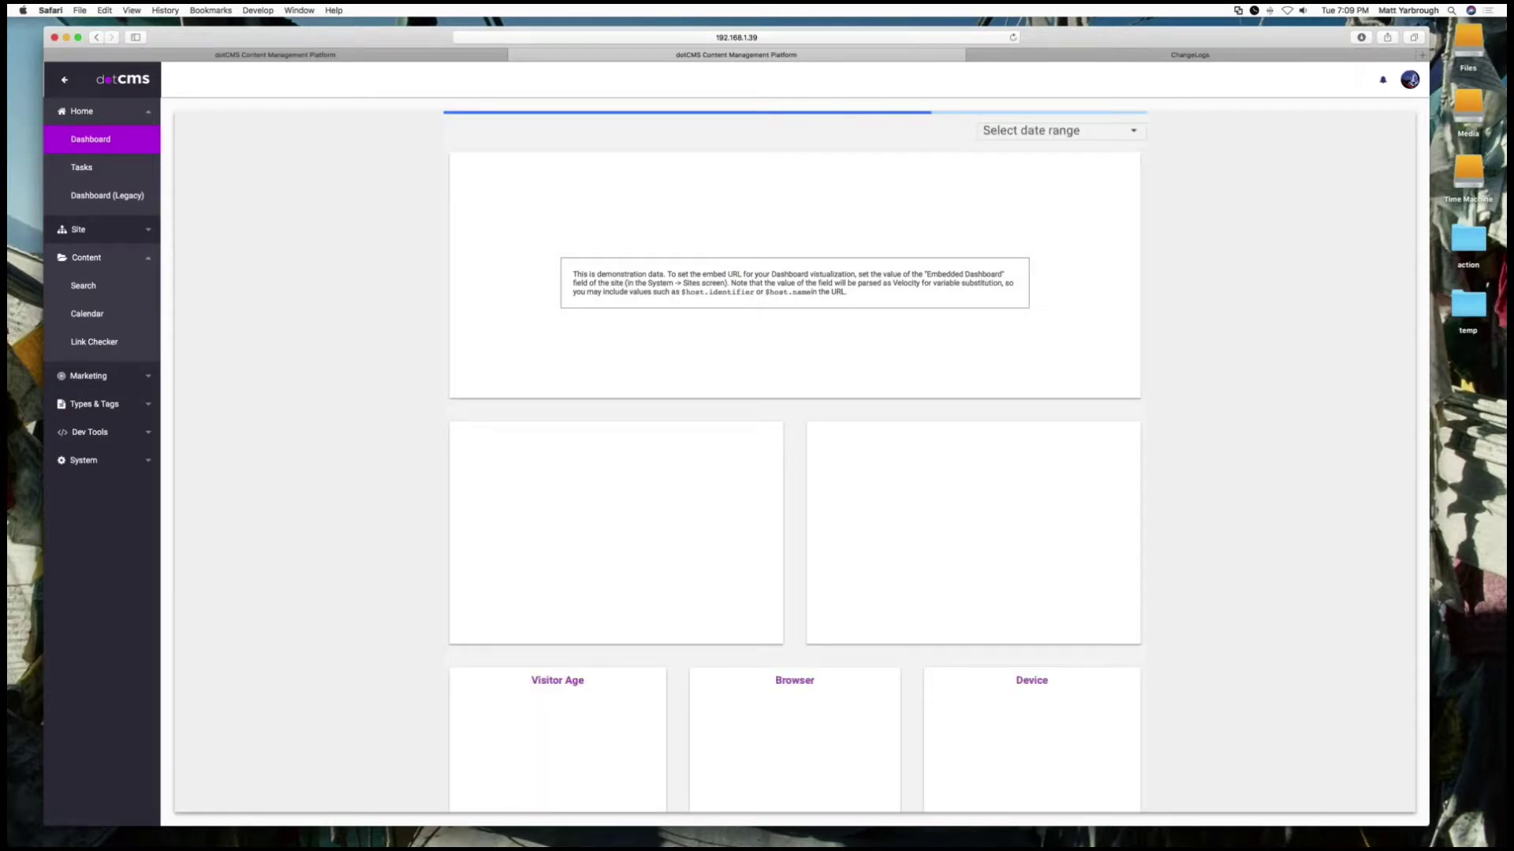
Return to Roles & Tools and view the permissions of the Intranet role.
left_click(83, 460)
left_click(94, 335)
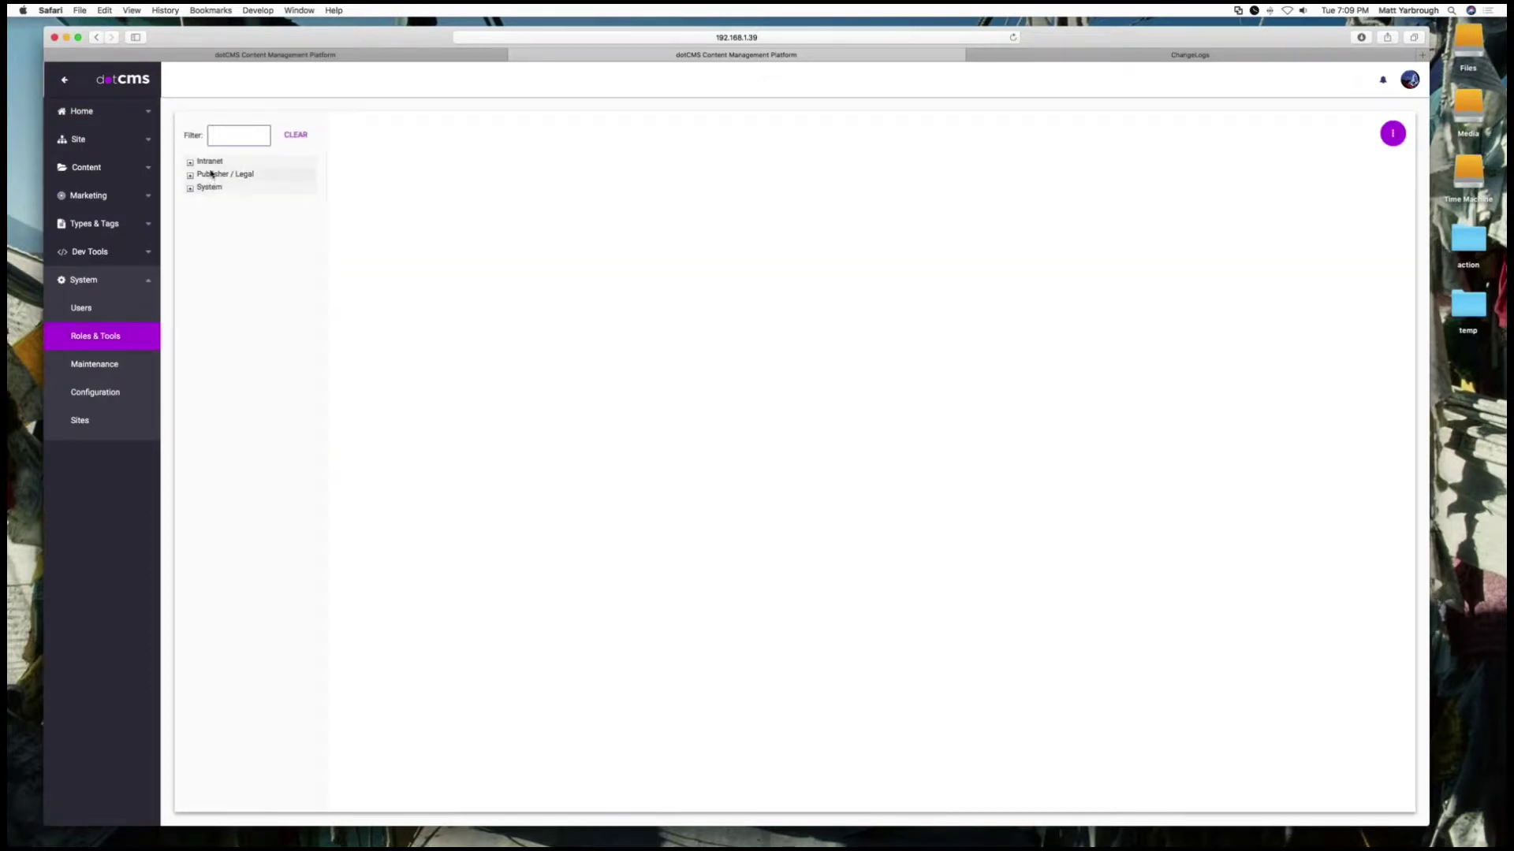
left_click(211, 174)
left_click(209, 161)
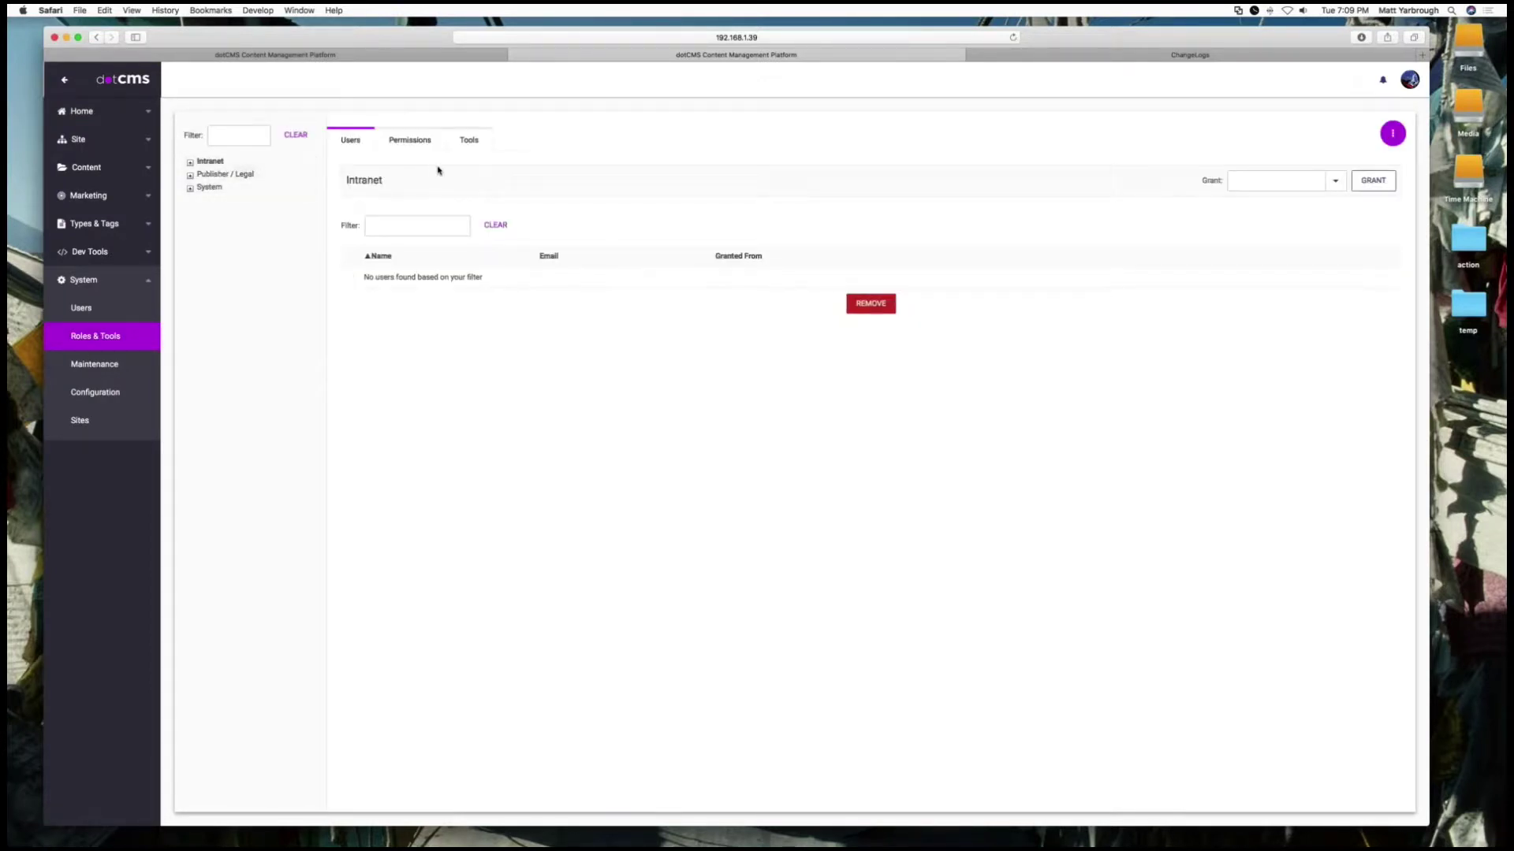
left_click(387, 139)
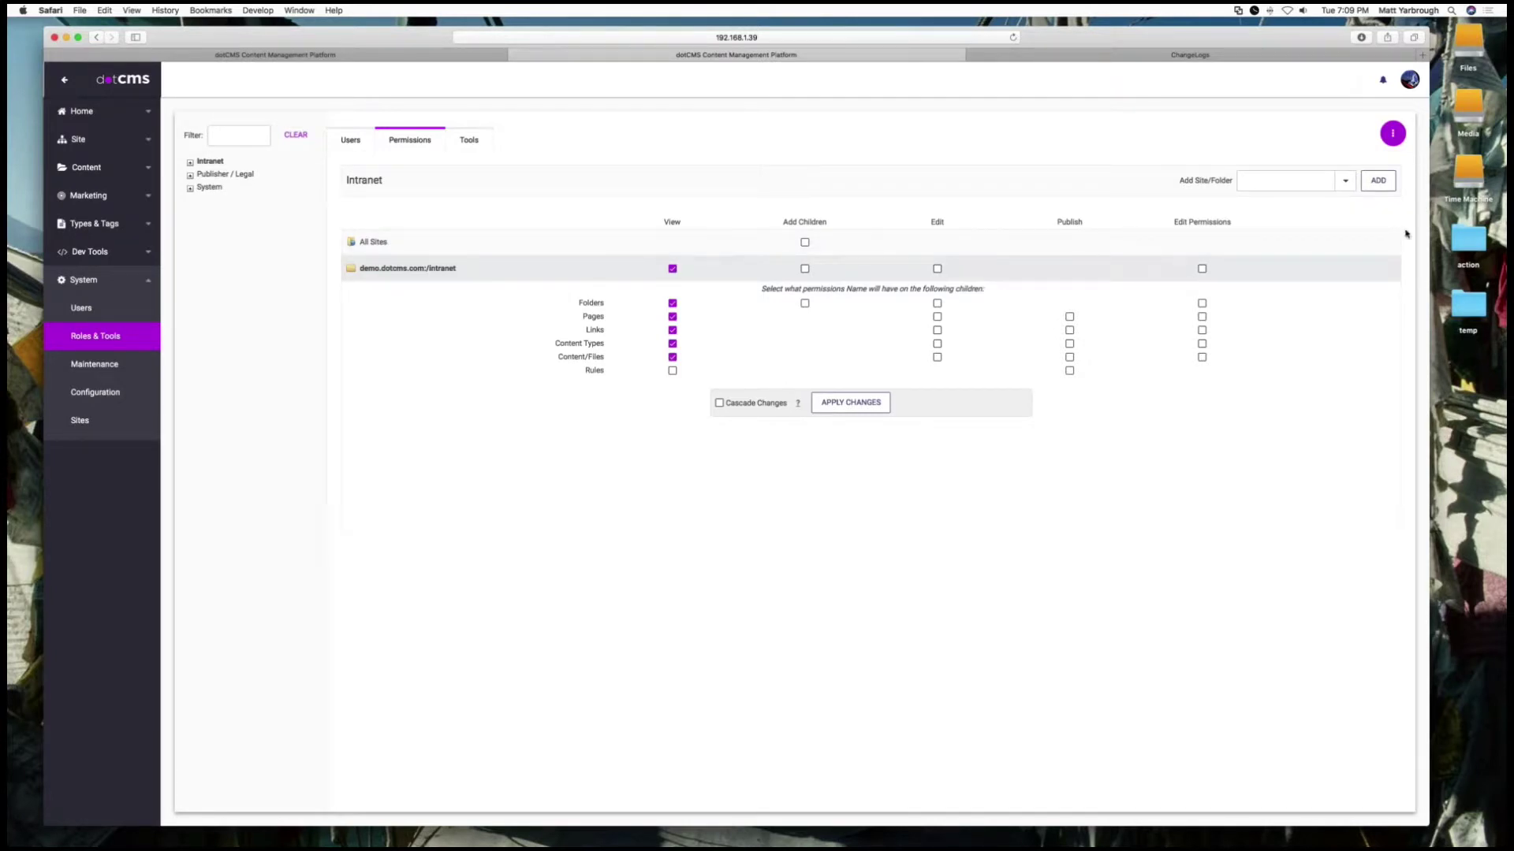
Add the demo.dotcms.com site to the Intranet role's permissions list.
left_click(1348, 183)
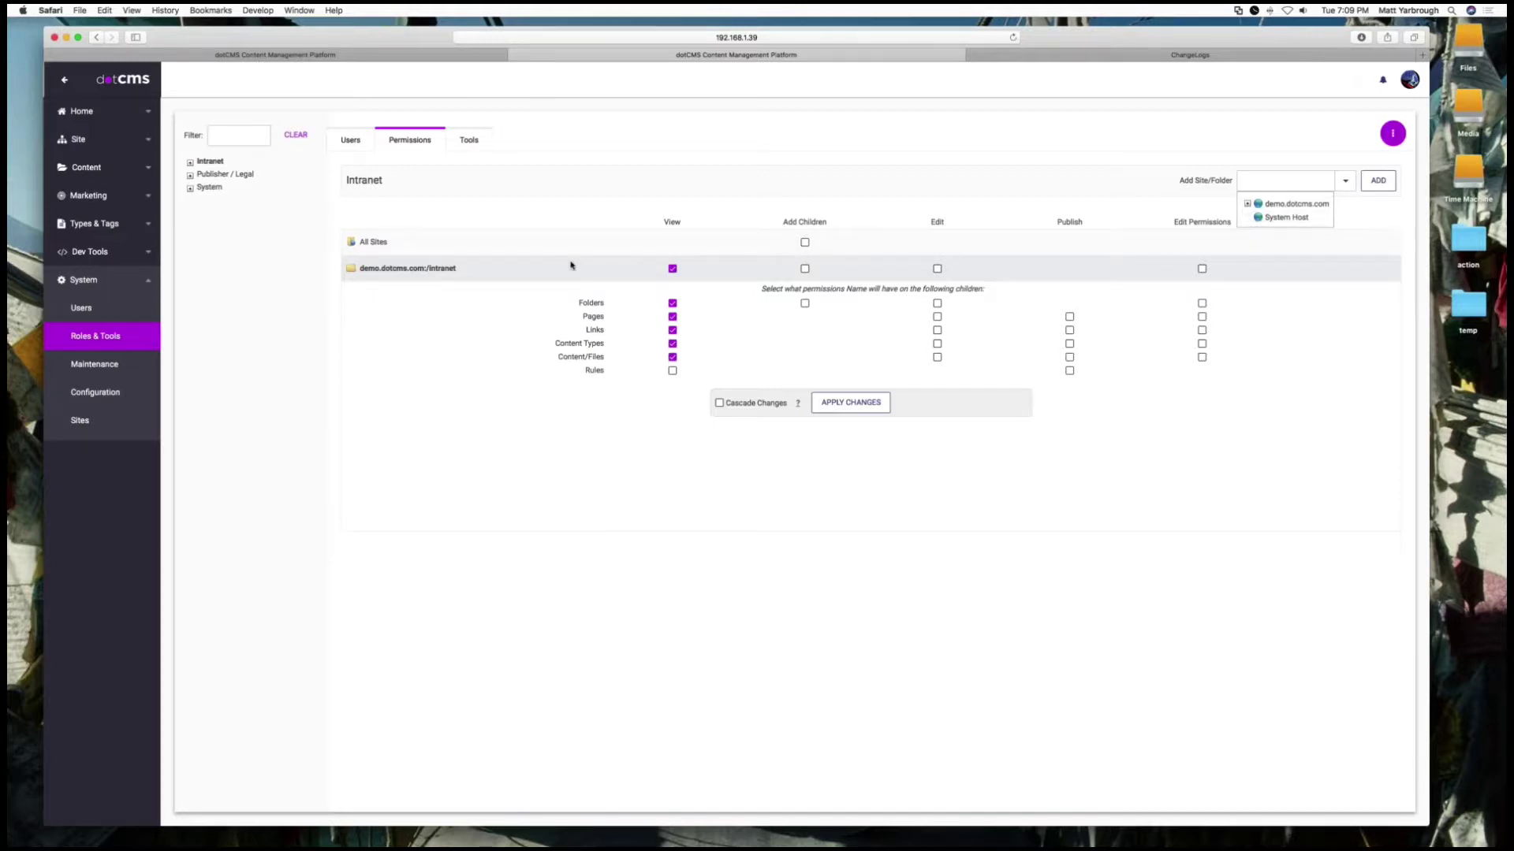
left_click(1247, 204)
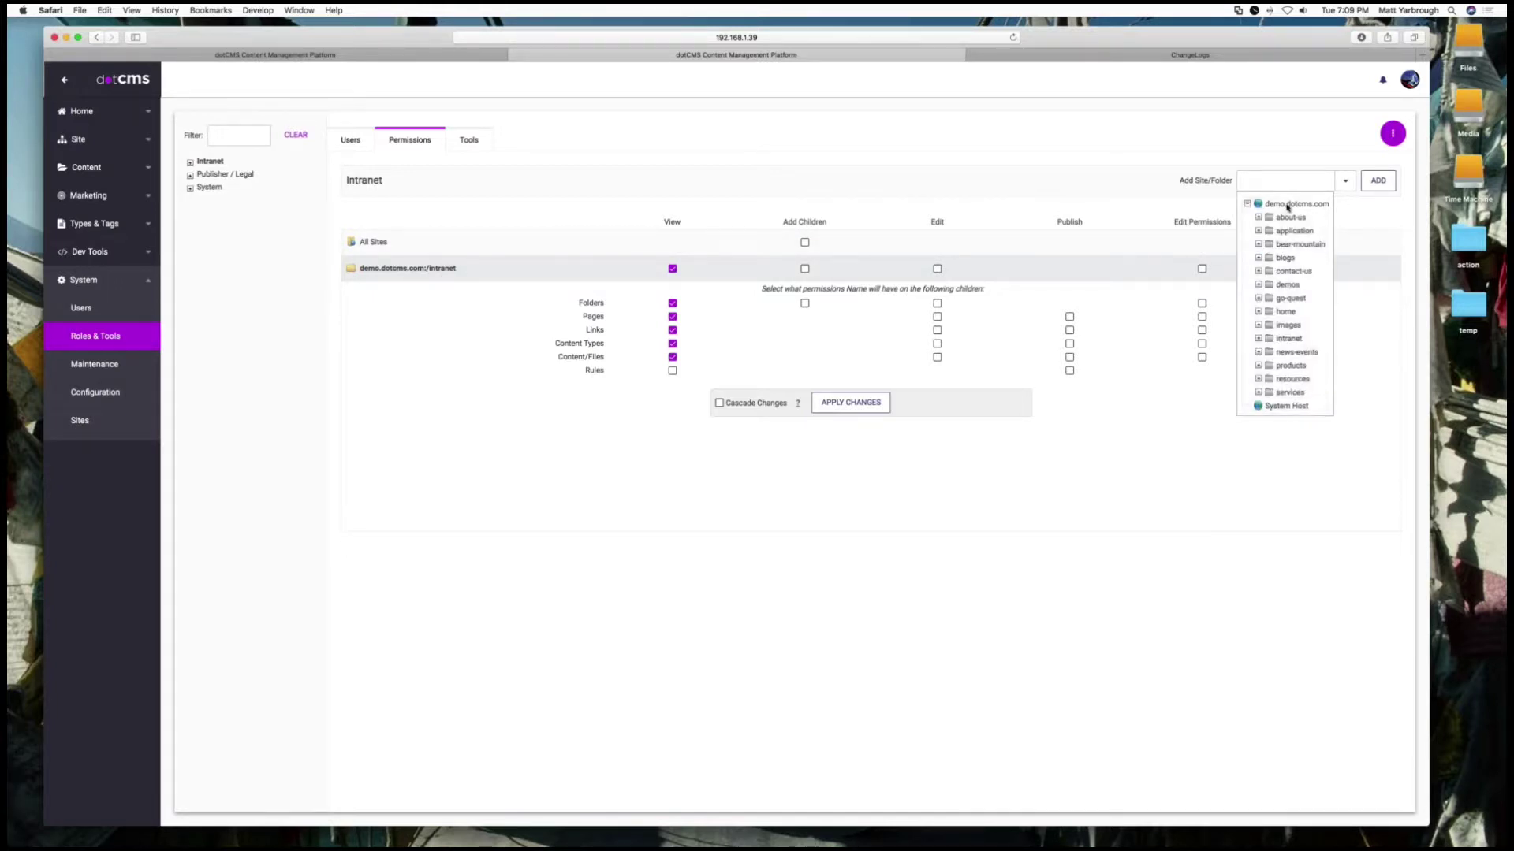
left_click(1287, 204)
left_click(1378, 181)
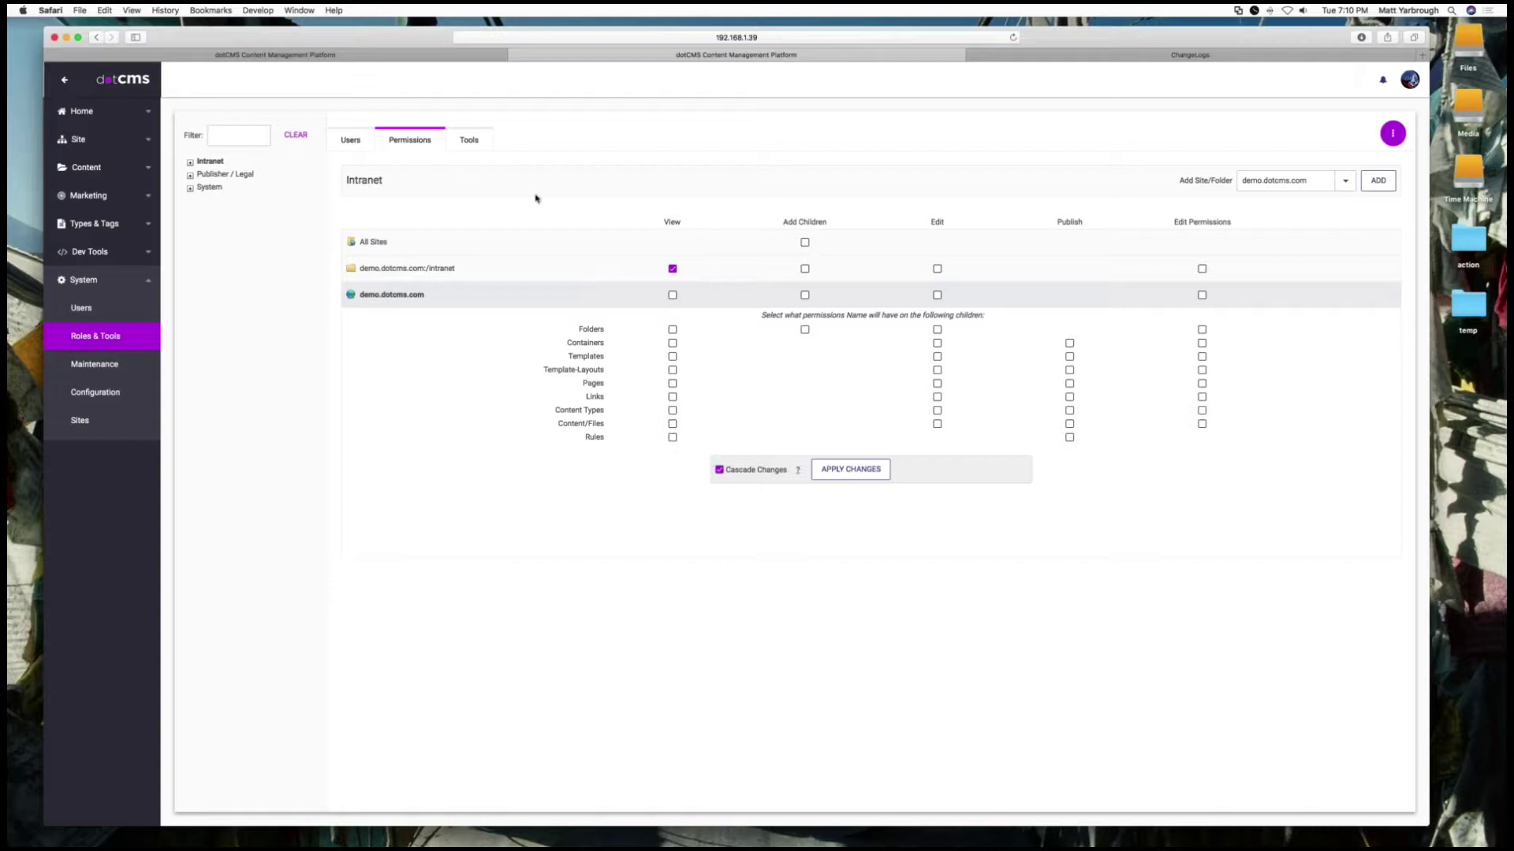
Start a custom tool group among the Intranet role's tools, named newsgroup, with order 100.
left_click(470, 145)
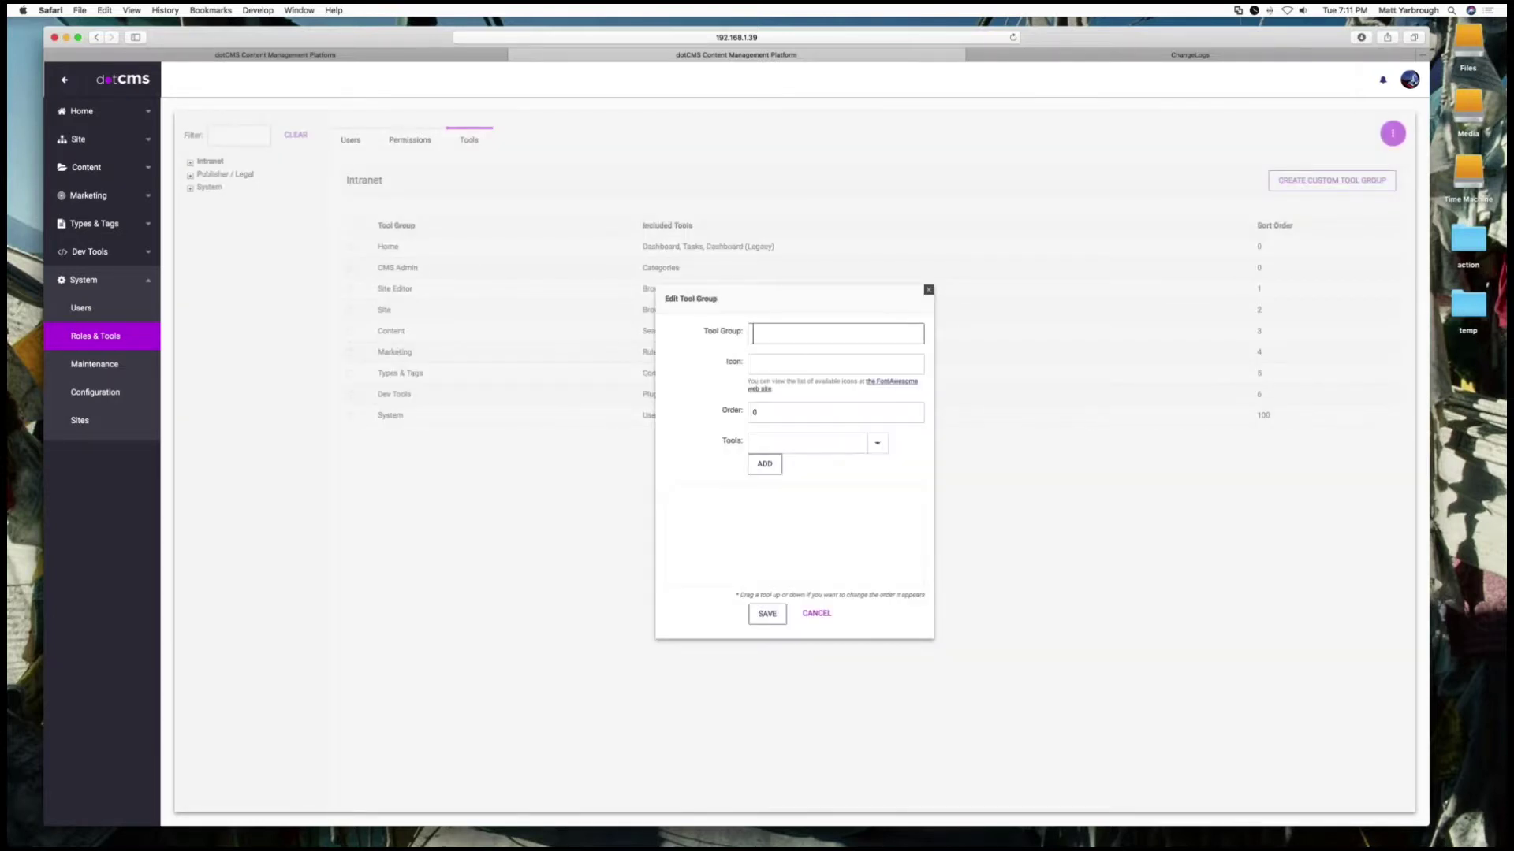
type("newgroup")
left_click(771, 345)
double_click(755, 412)
type("1")
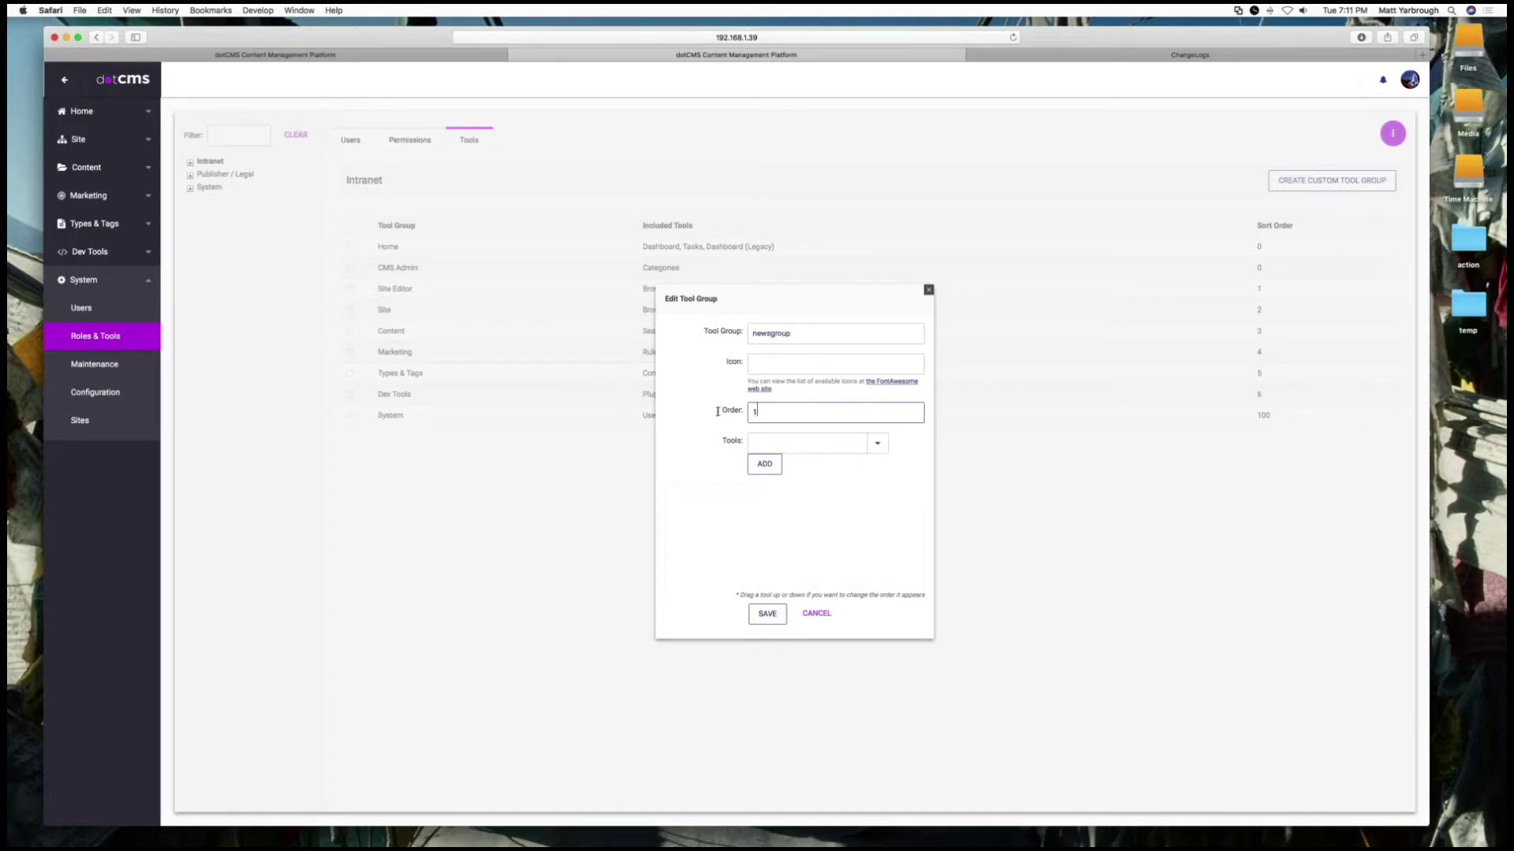
type("00")
Add the Content Types and Job Scheduler tools to the new tool group and save it.
left_click(876, 443)
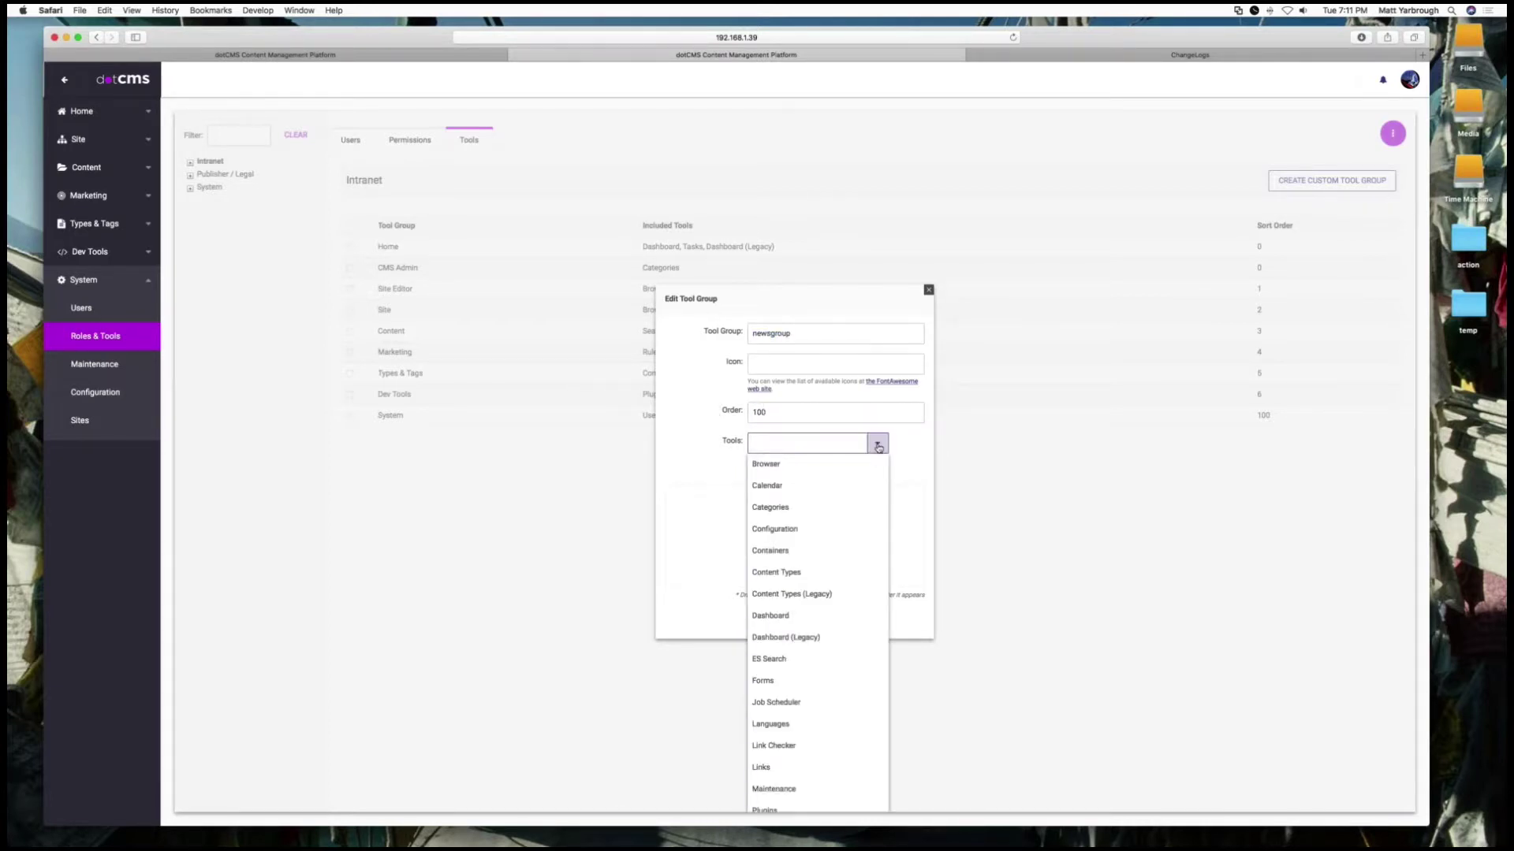
left_click(793, 576)
left_click(766, 465)
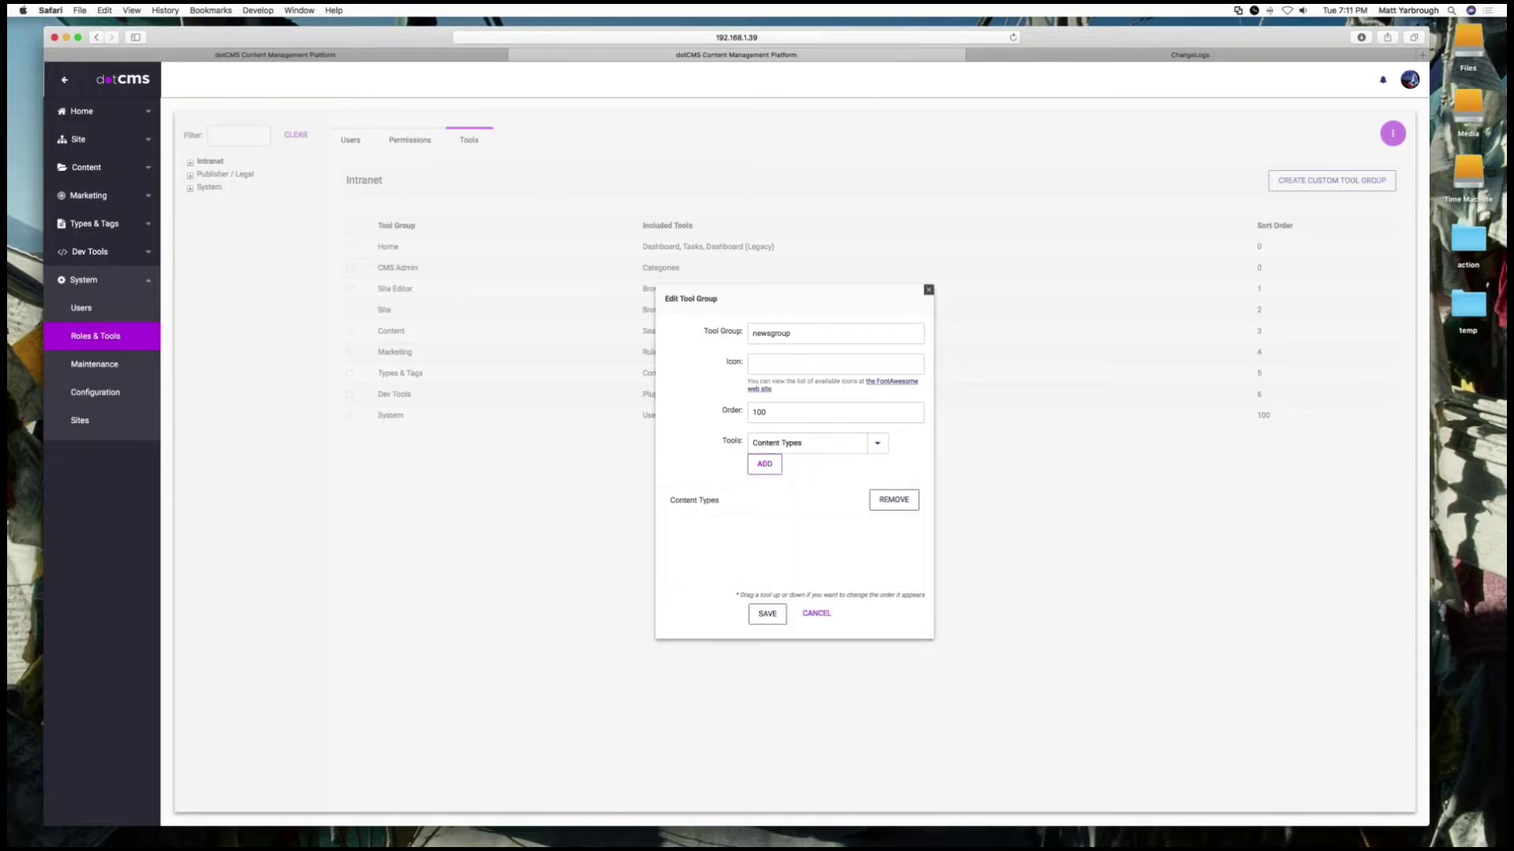
left_click(876, 443)
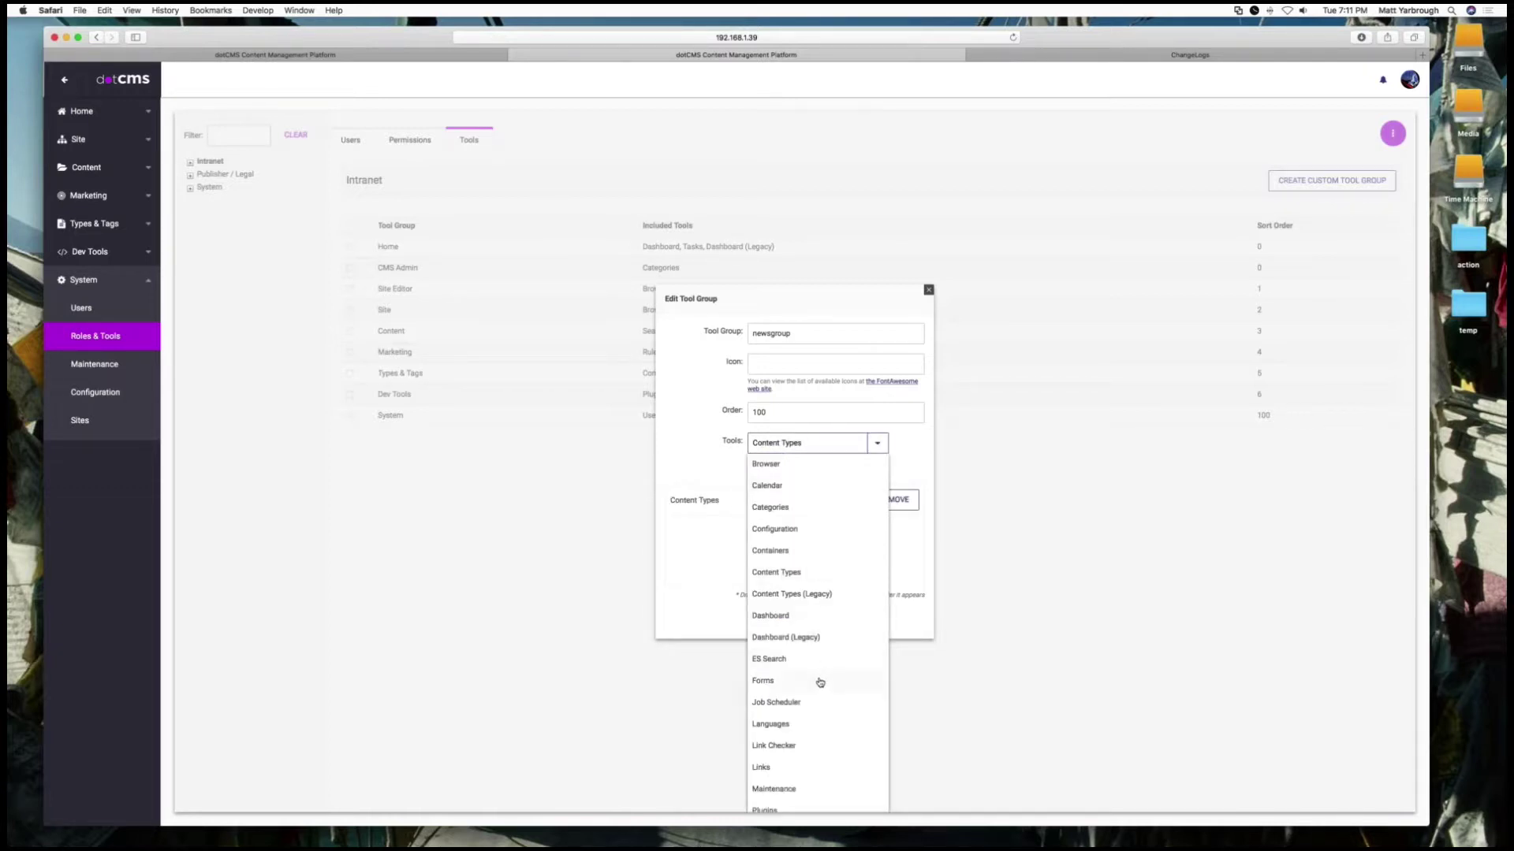
left_click(802, 704)
left_click(769, 467)
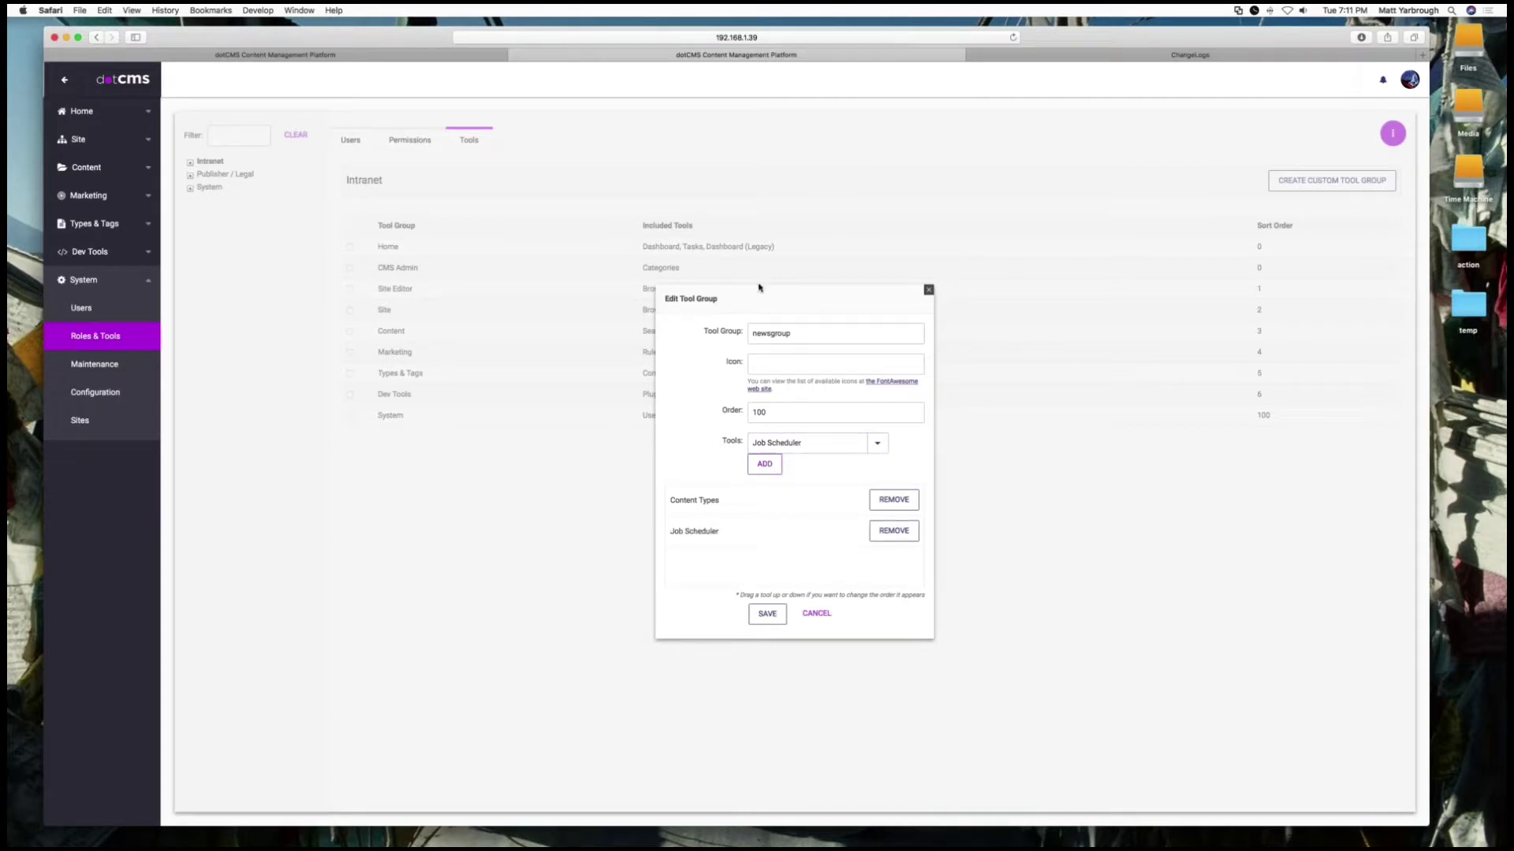
left_click_drag(741, 298, 1102, 356)
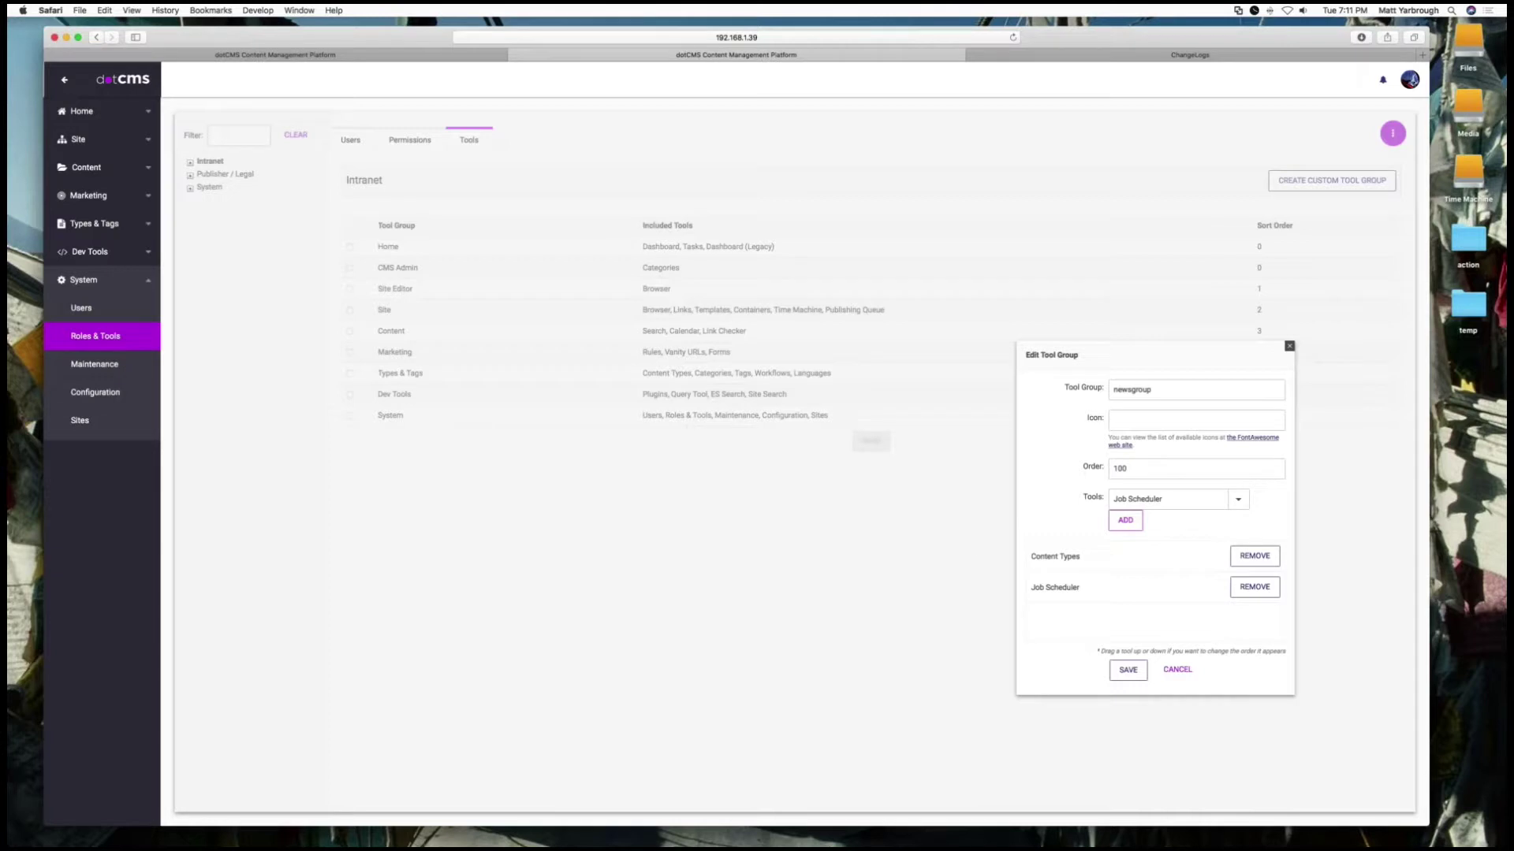
left_click(1128, 669)
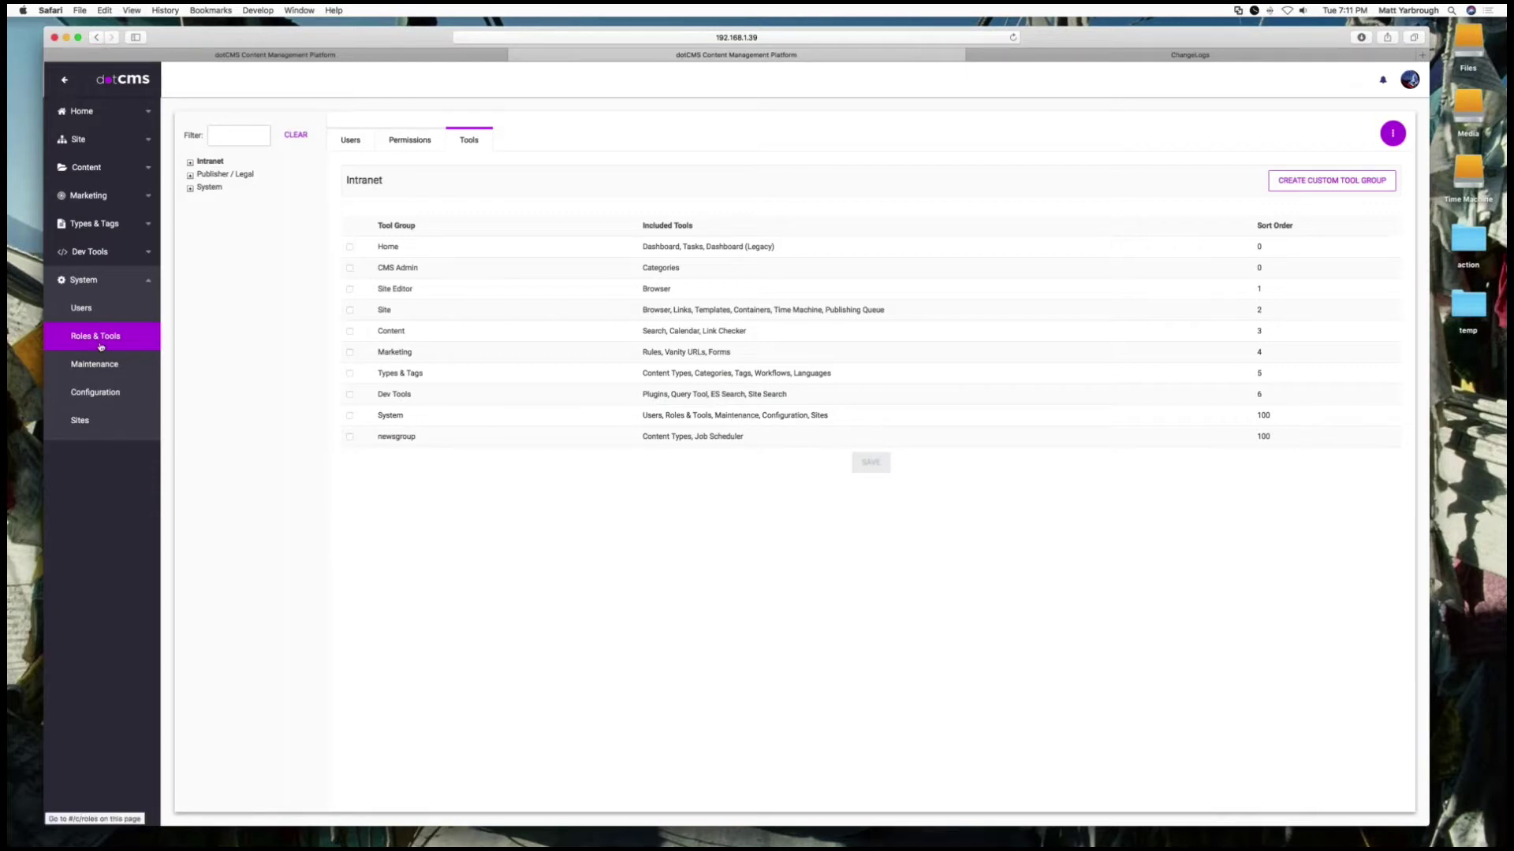
Add the Job Scheduler tool to the System tool group and save the group.
left_click(742, 418)
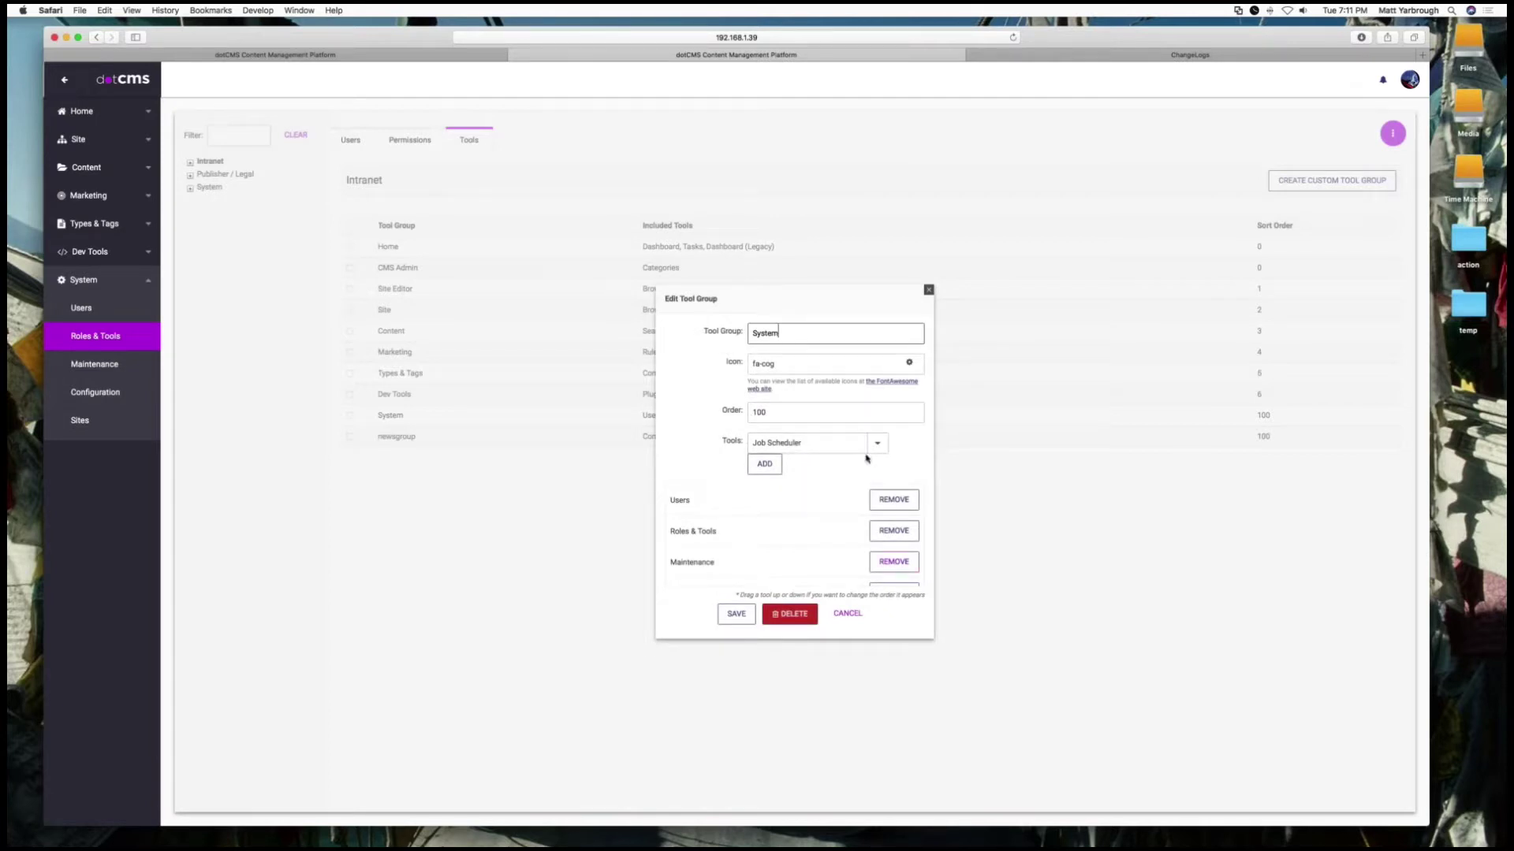
left_click(764, 465)
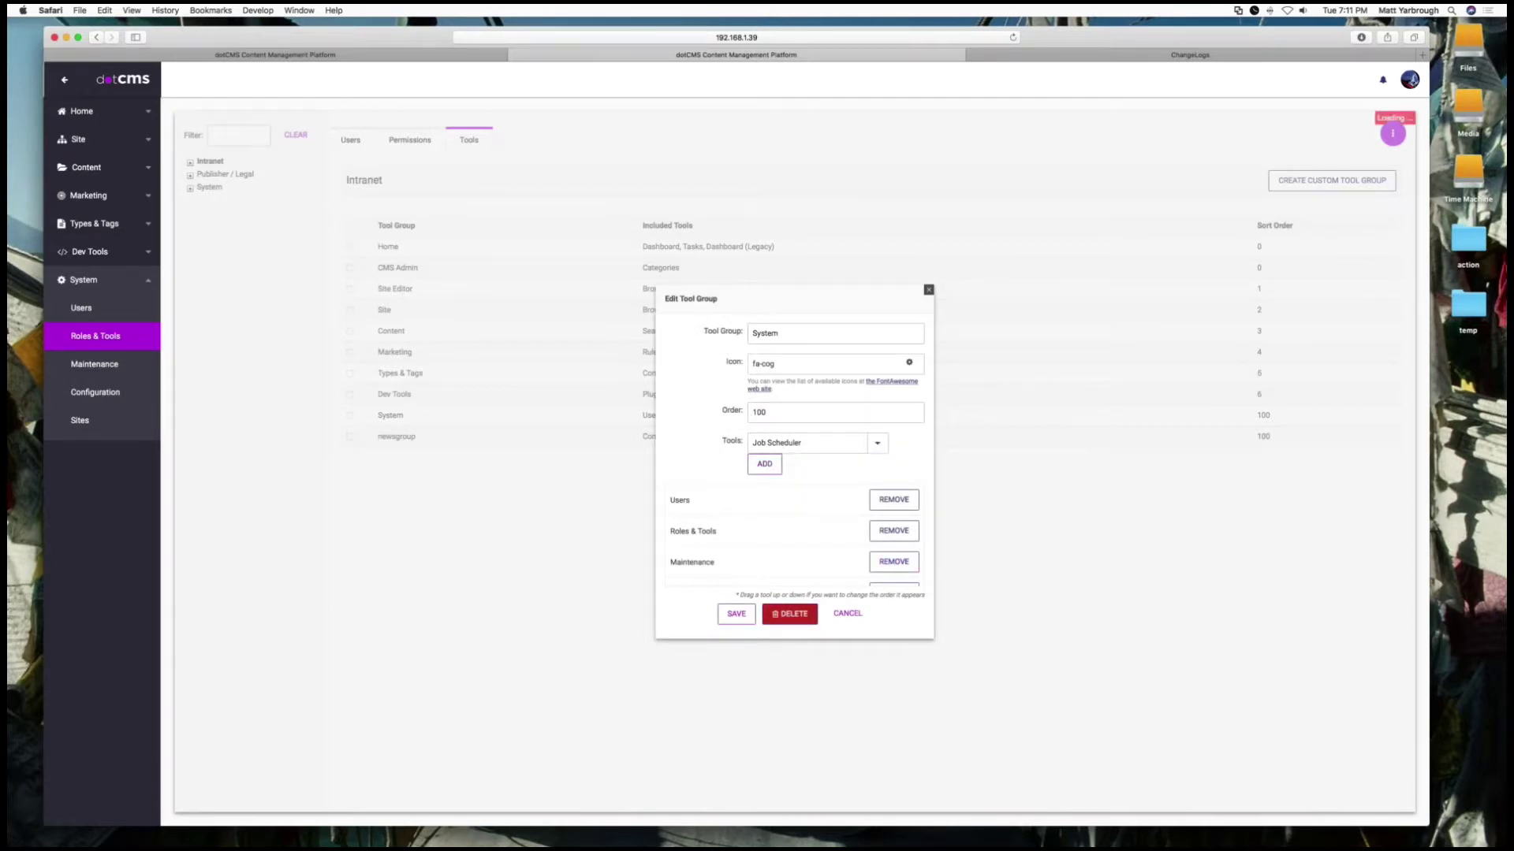
left_click(730, 615)
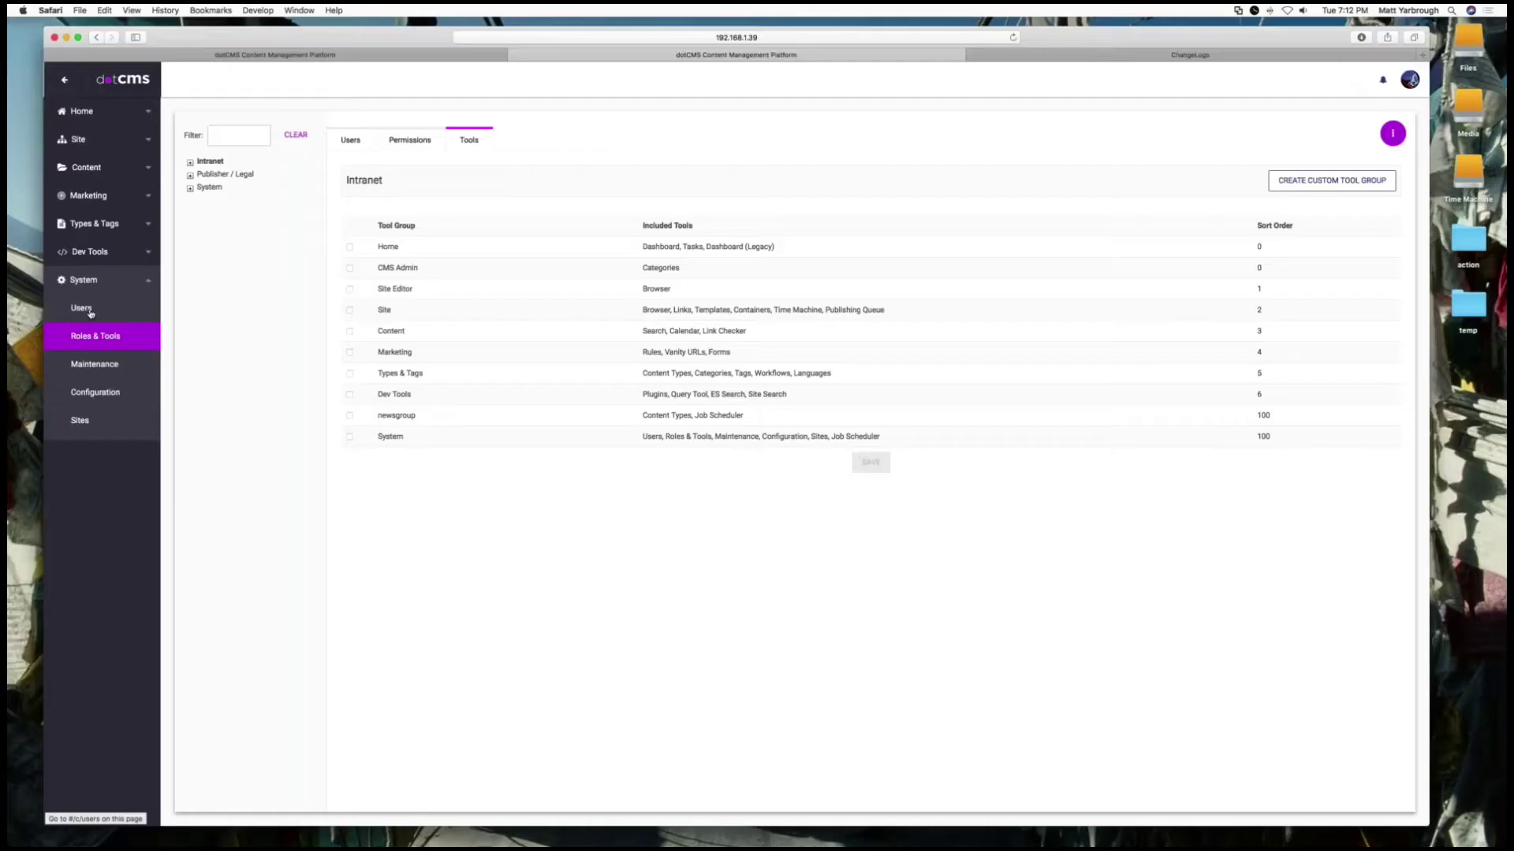
View the Users list and the licensing information in the system configuration.
left_click(81, 307)
left_click(253, 135)
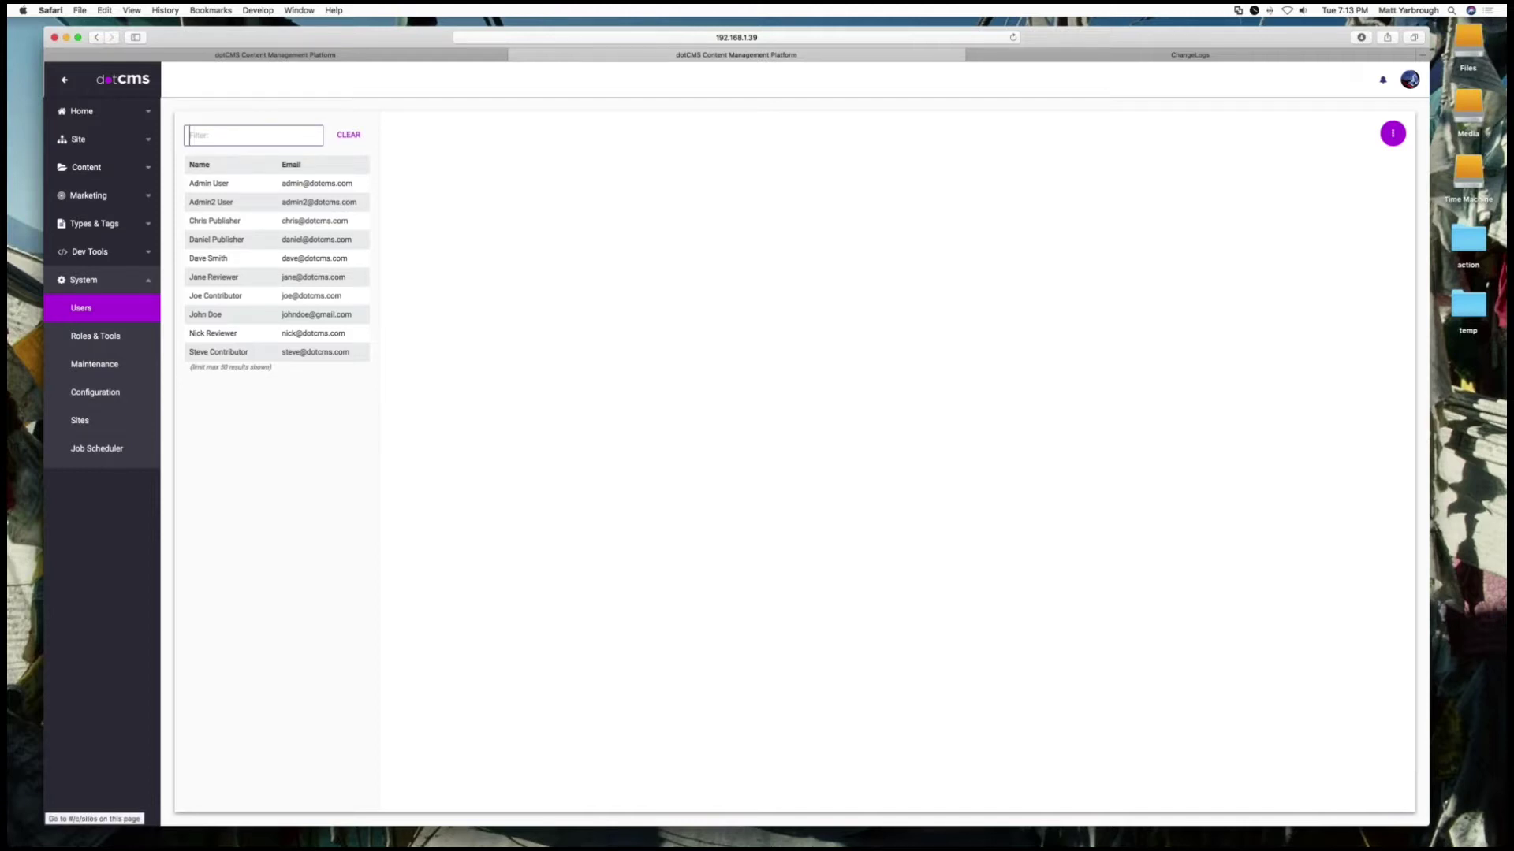
left_click(94, 392)
left_click(276, 138)
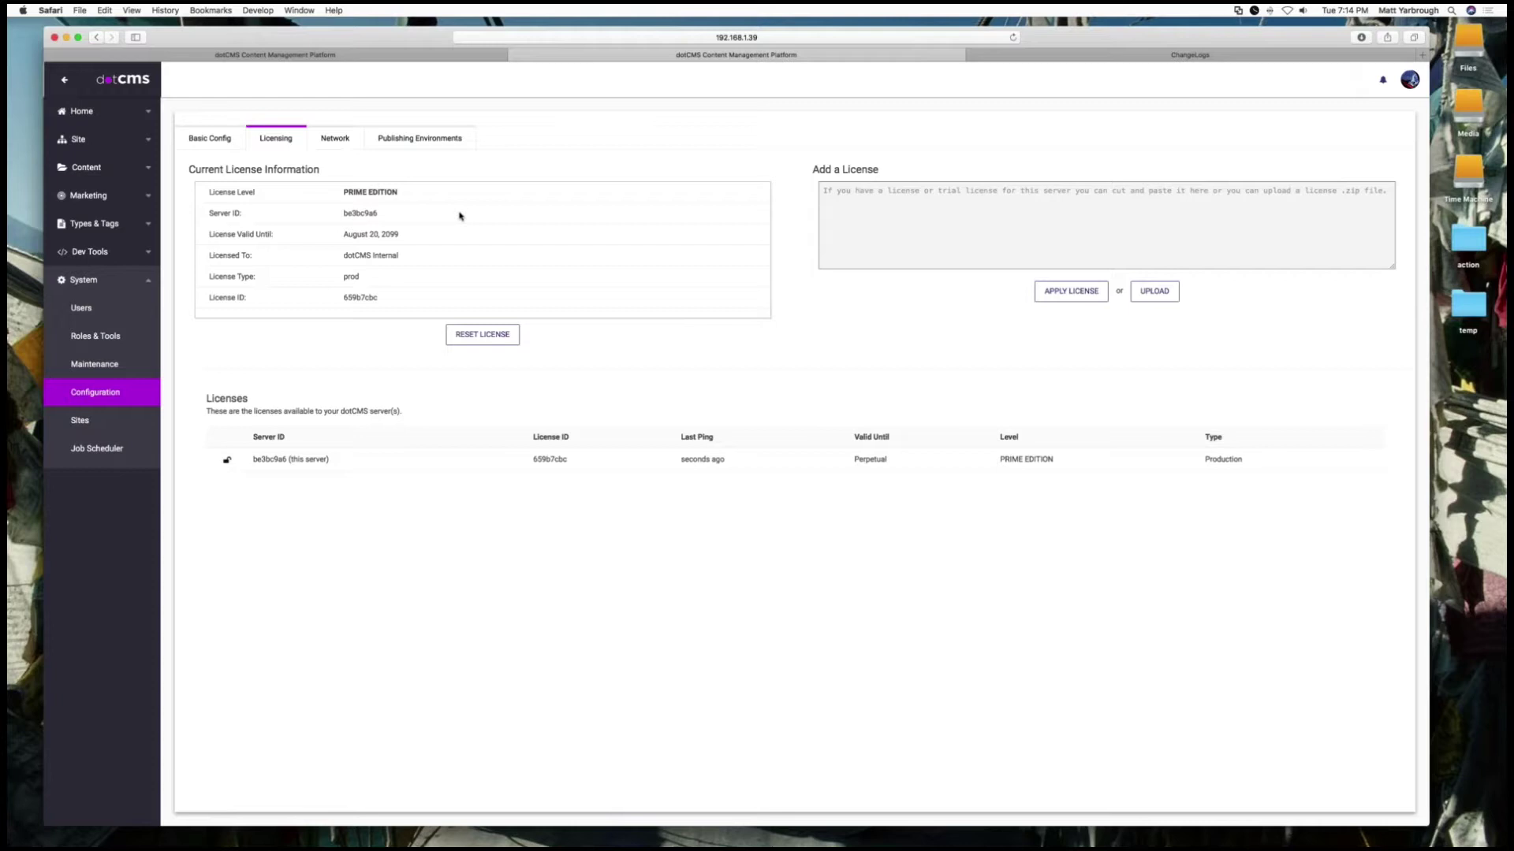
Search the web for "dotcms ldap" in the ChangeLogs browser tab and open the dotCMS LDAP Configuration documentation.
left_click(1079, 54)
key("super+l")
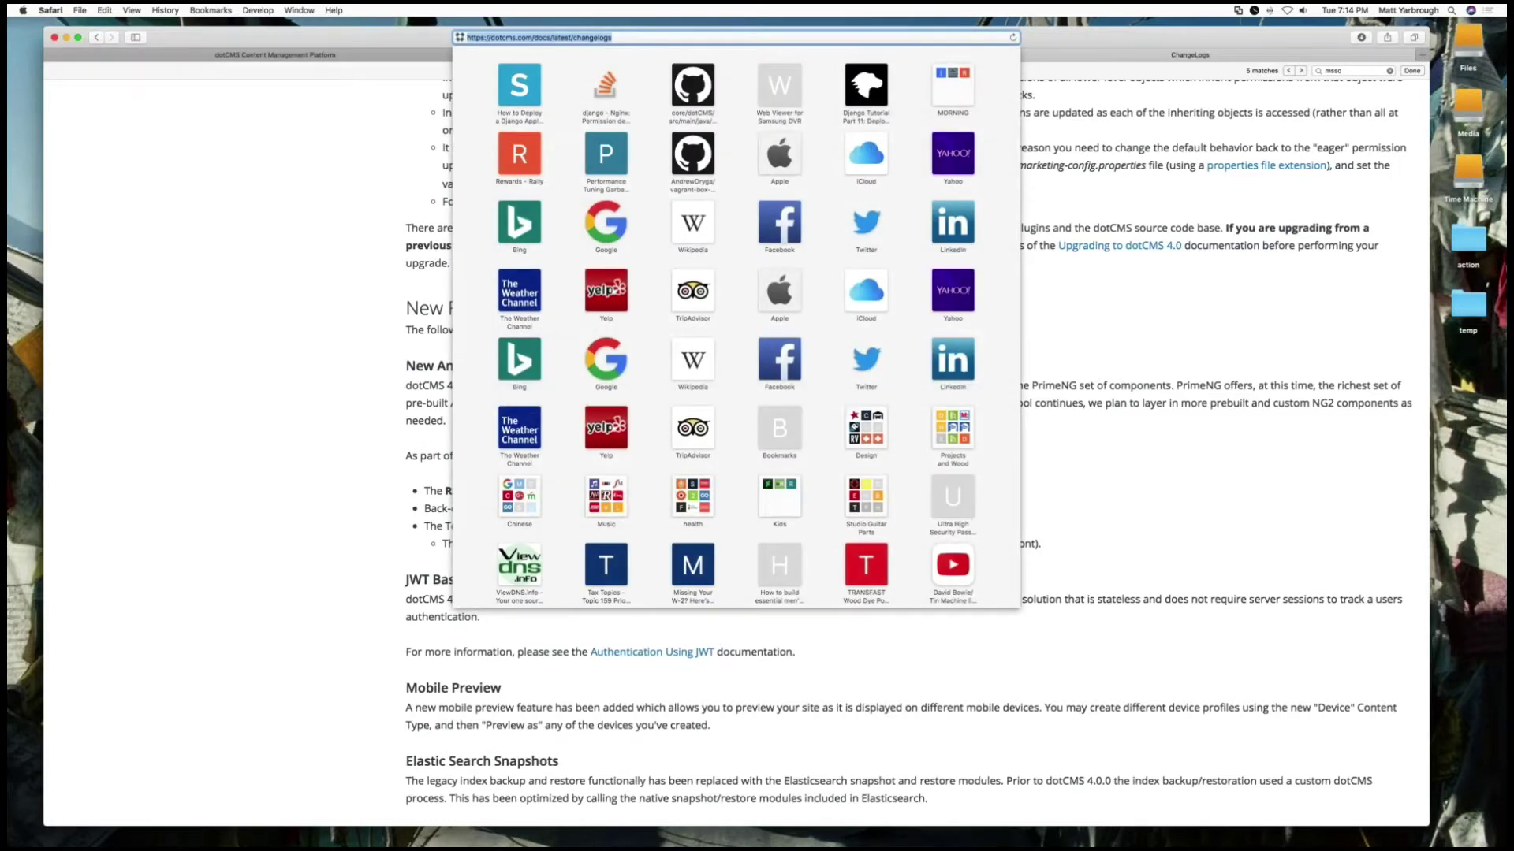
type("dotcms ldap")
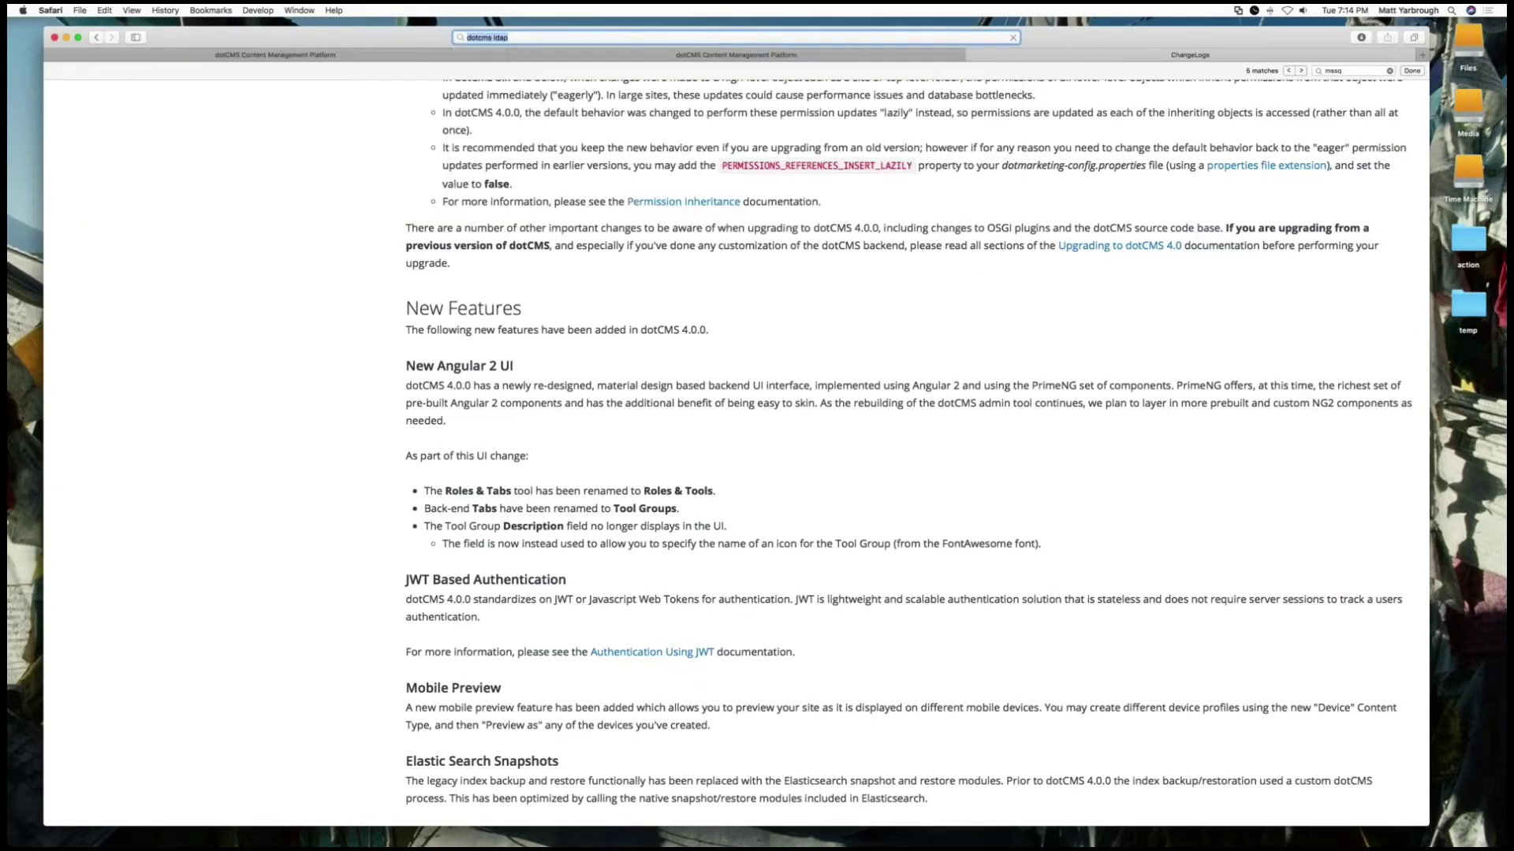
key("Return")
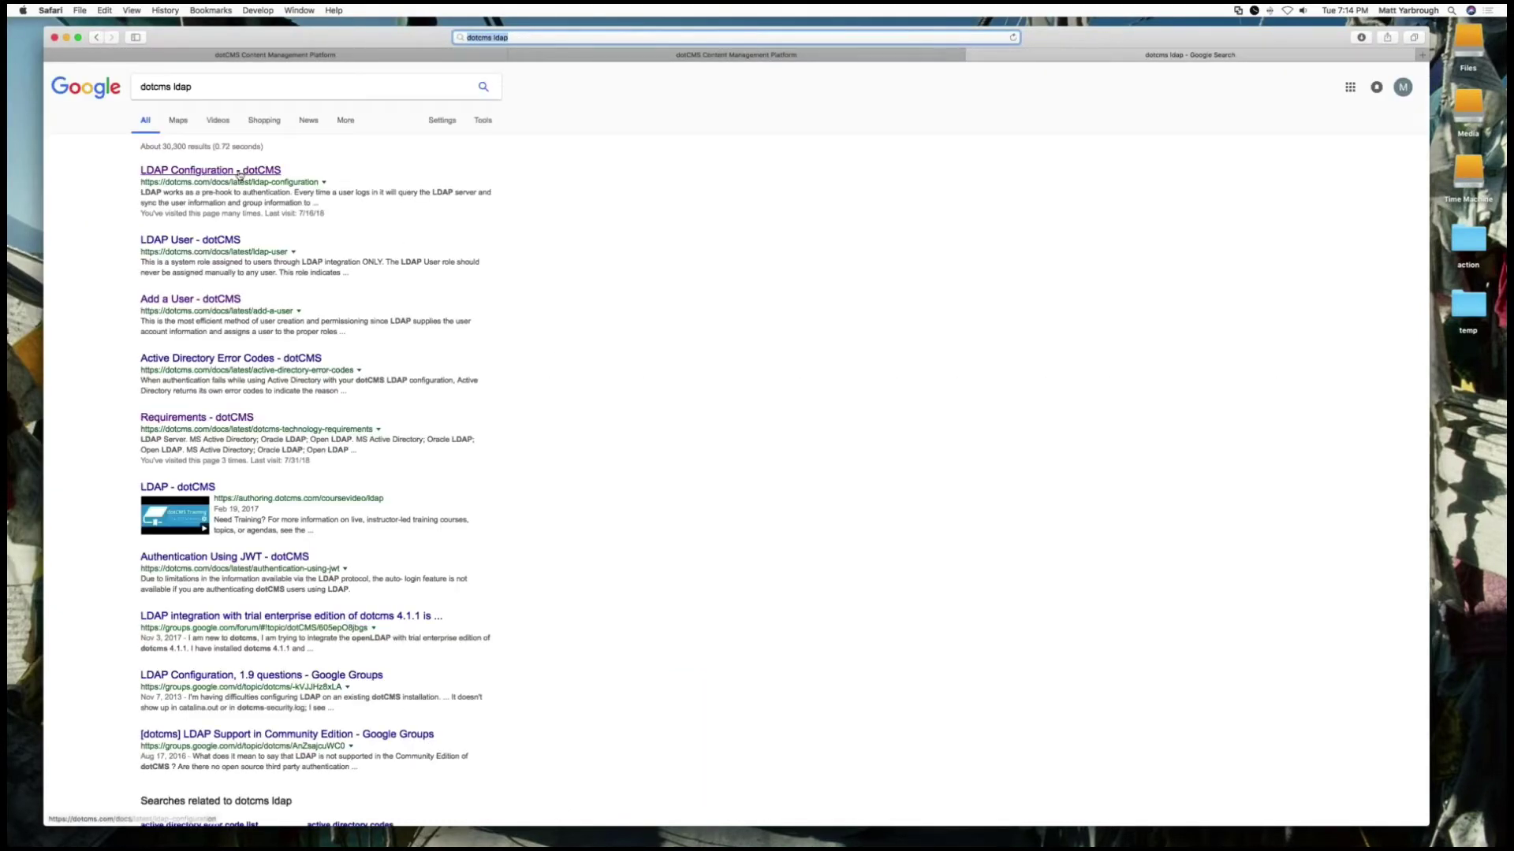
left_click(241, 175)
Copy the sample LDAP configuration block, from the Base Config comment through the auth.impl.ldap.syncPassword line.
scroll(736, 441, "down", 3)
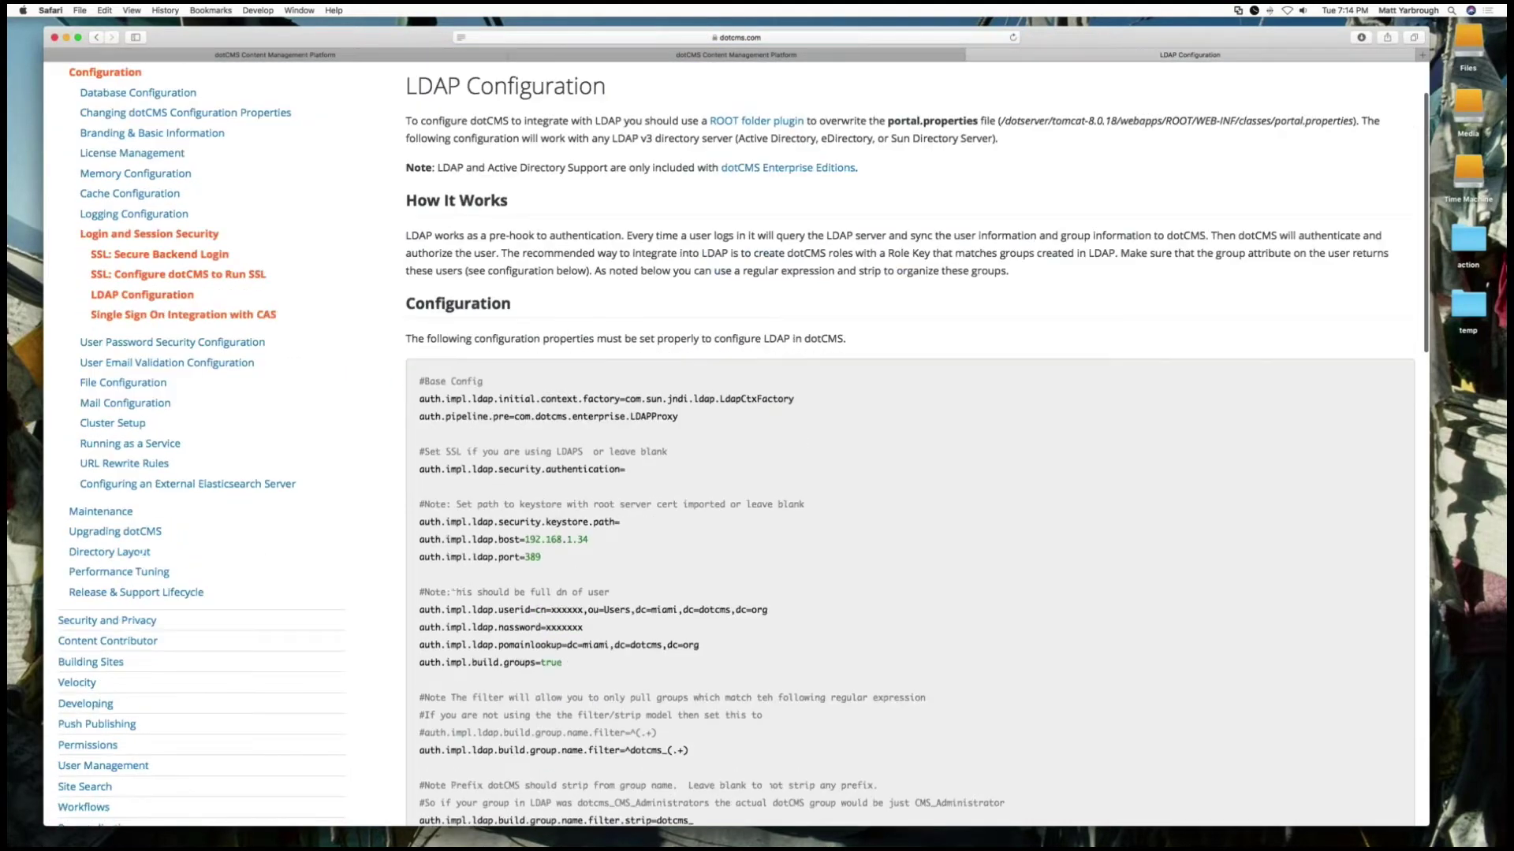
left_click(419, 381)
scroll(611, 438, "down", 10)
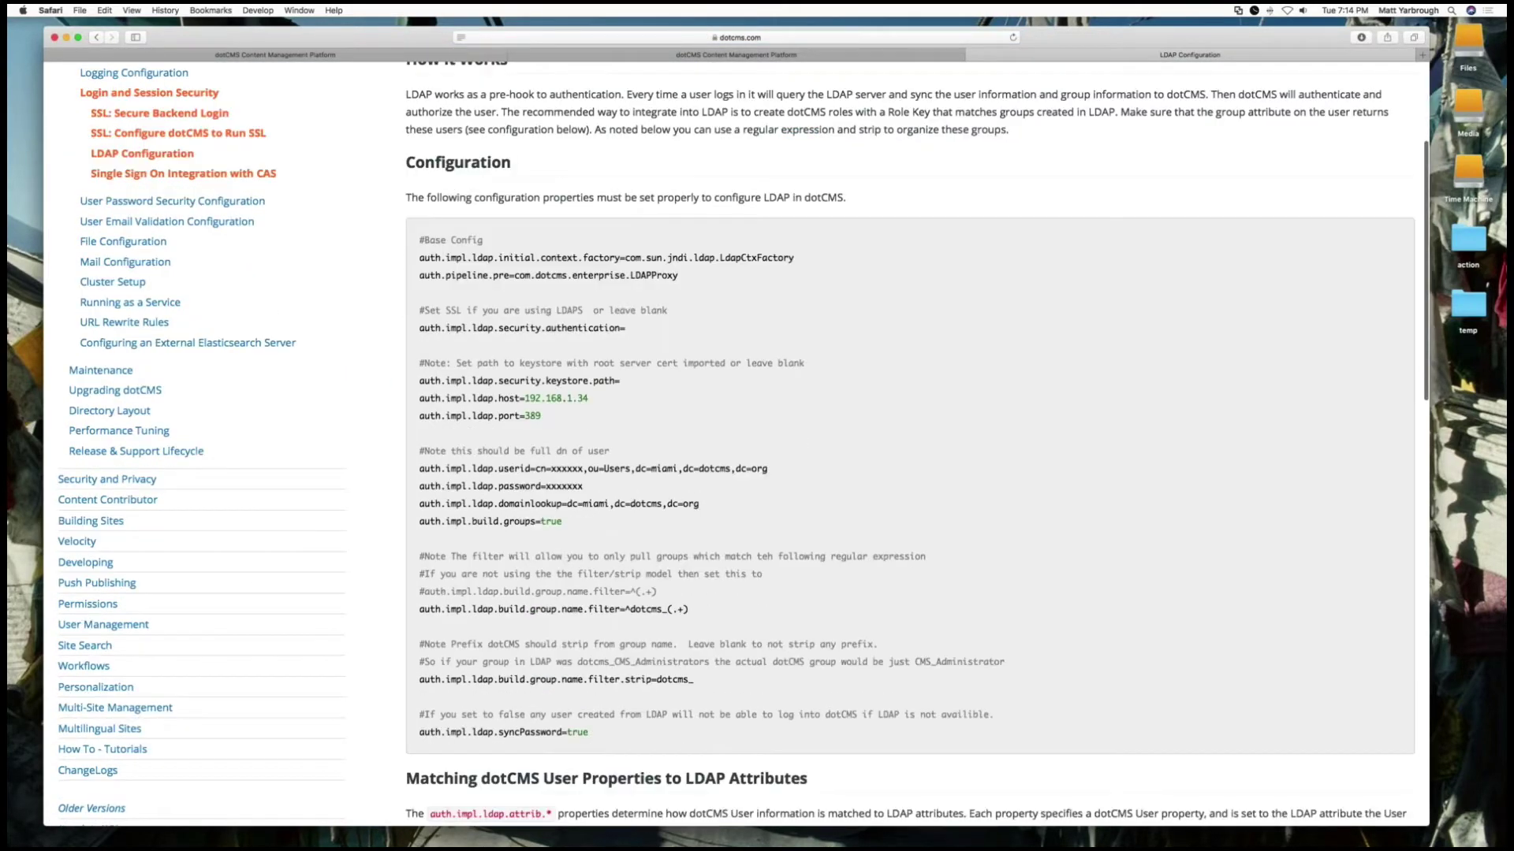
left_click(611, 437, "shift")
key("super+c")
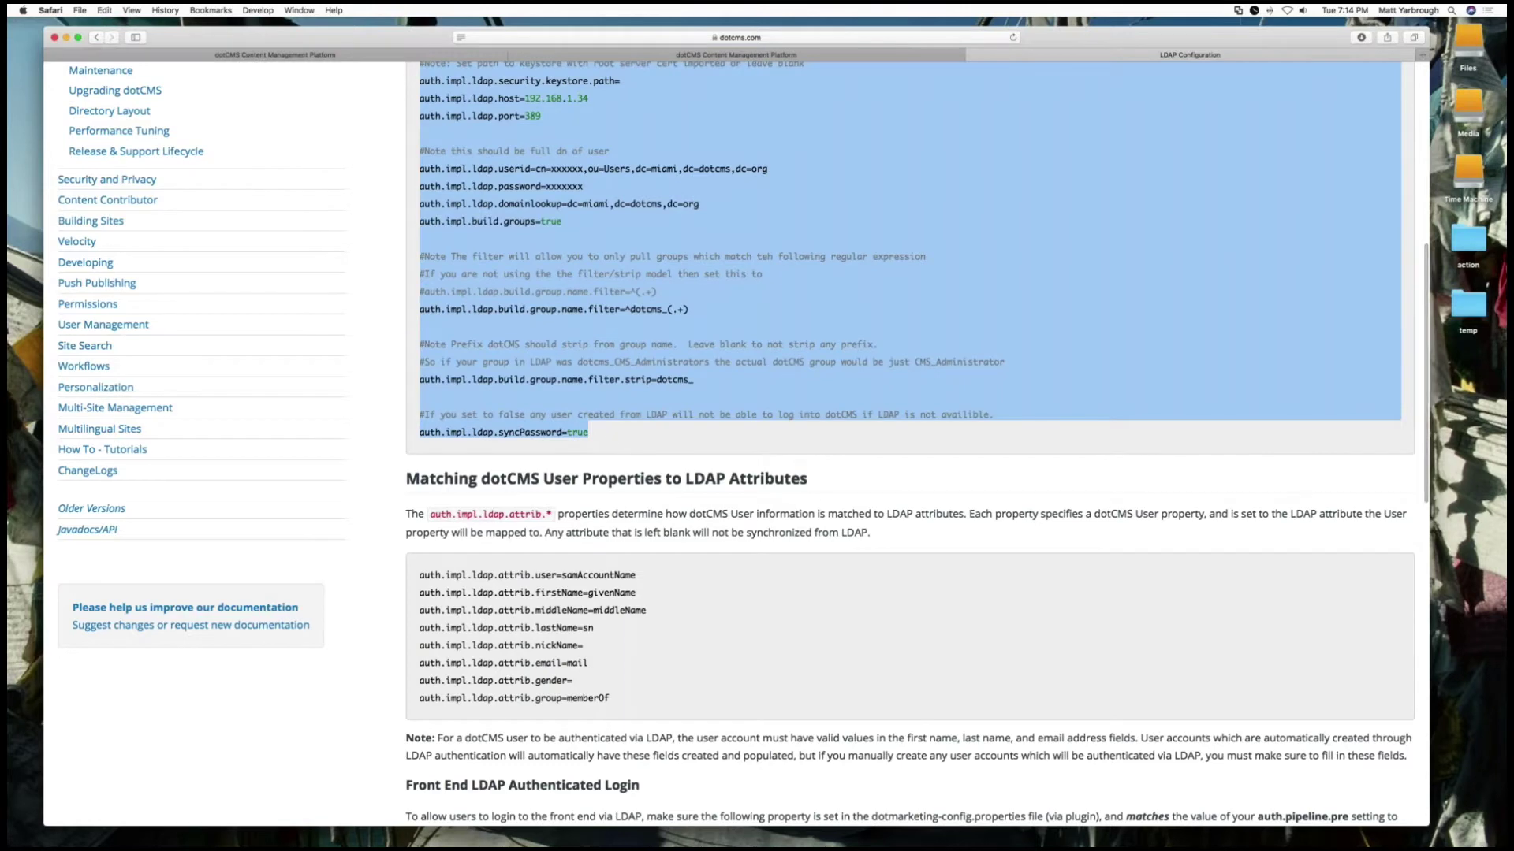
key("super+Tab")
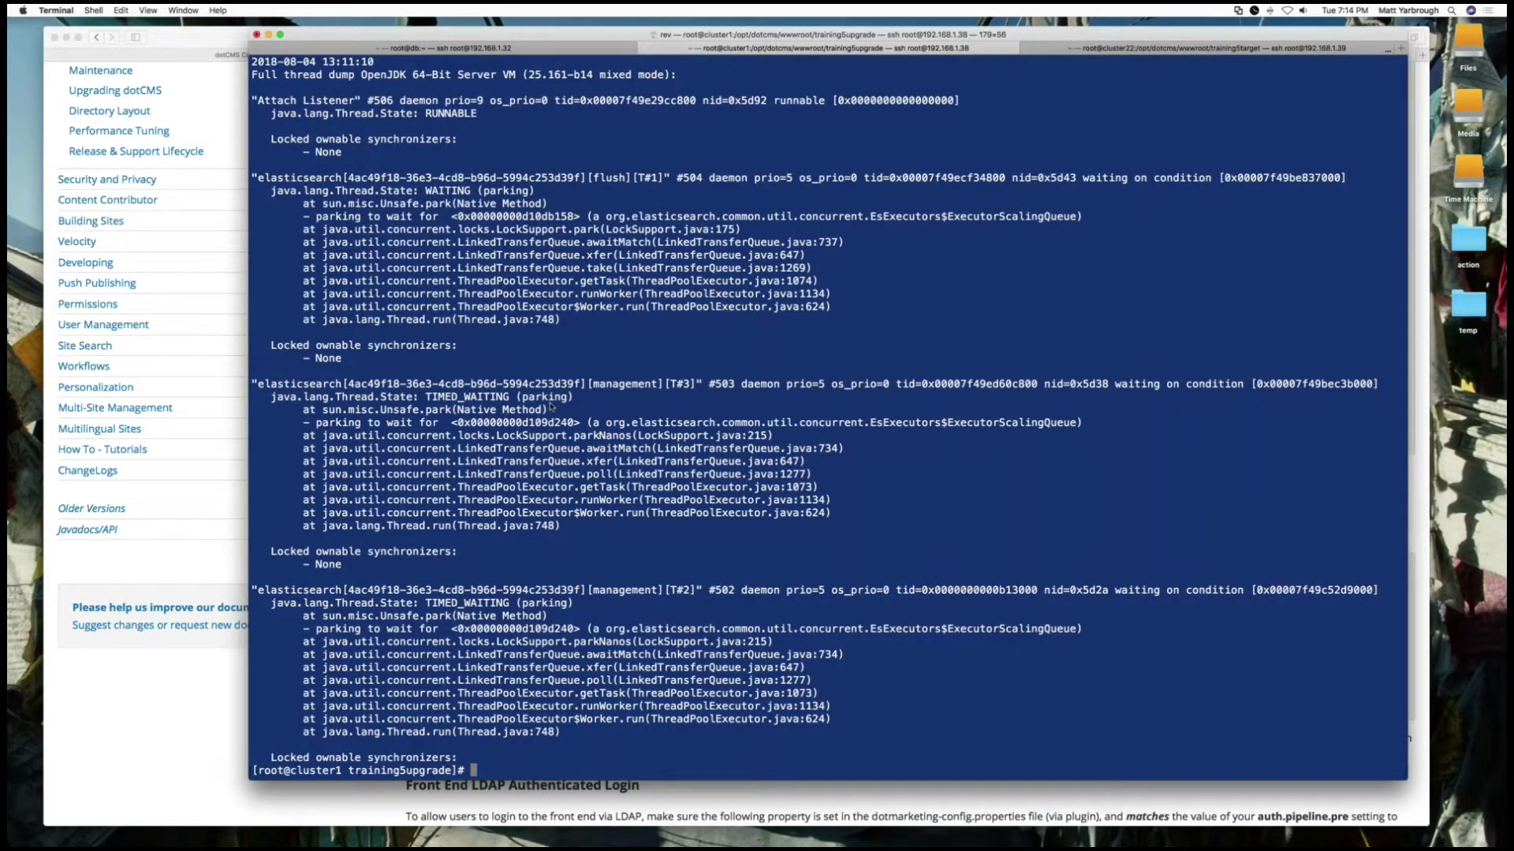
key("super+Tab")
scroll(737, 442, "up", 10)
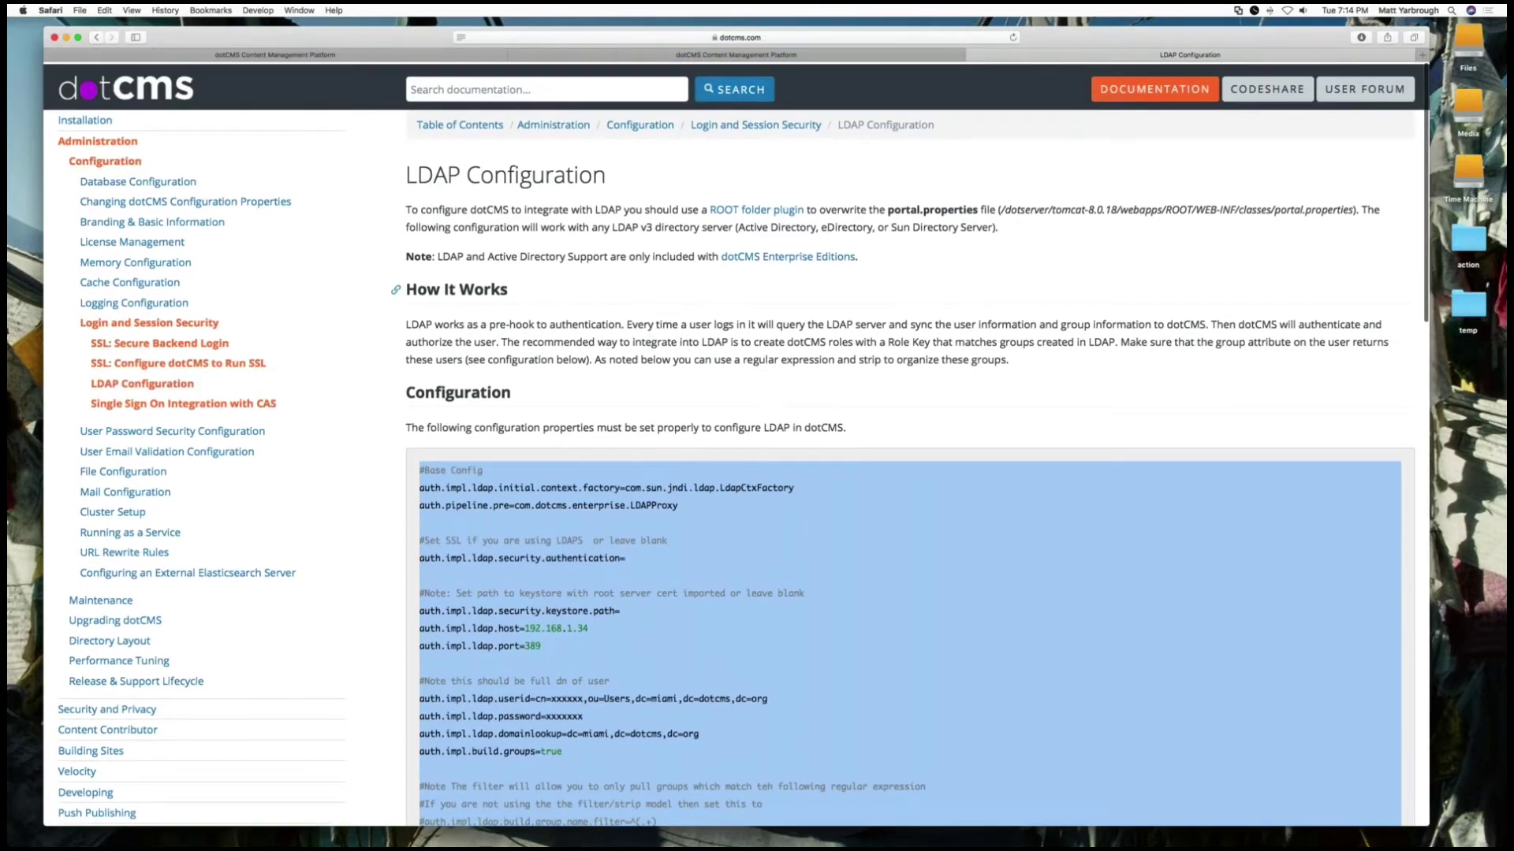
scroll(737, 441, "down", 4)
Switch to Terminal, open plugins/com.dotcms.config/conf/portal-ext.properties in vi and insert the copied LDAP properties.
key("super+Tab")
type("v")
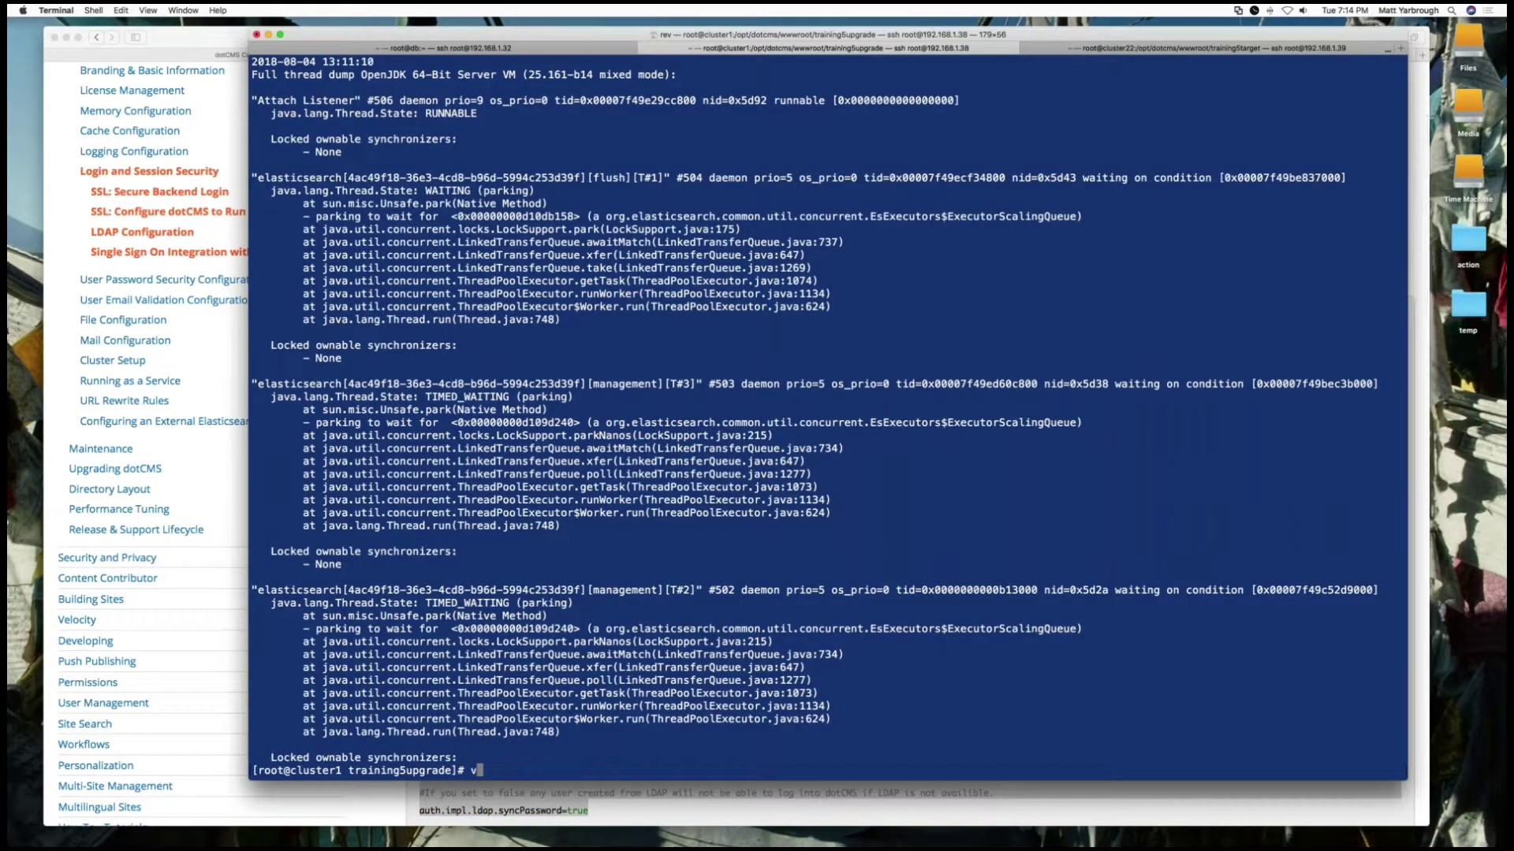
type("i plugins/com.dotcms.config/conf/po")
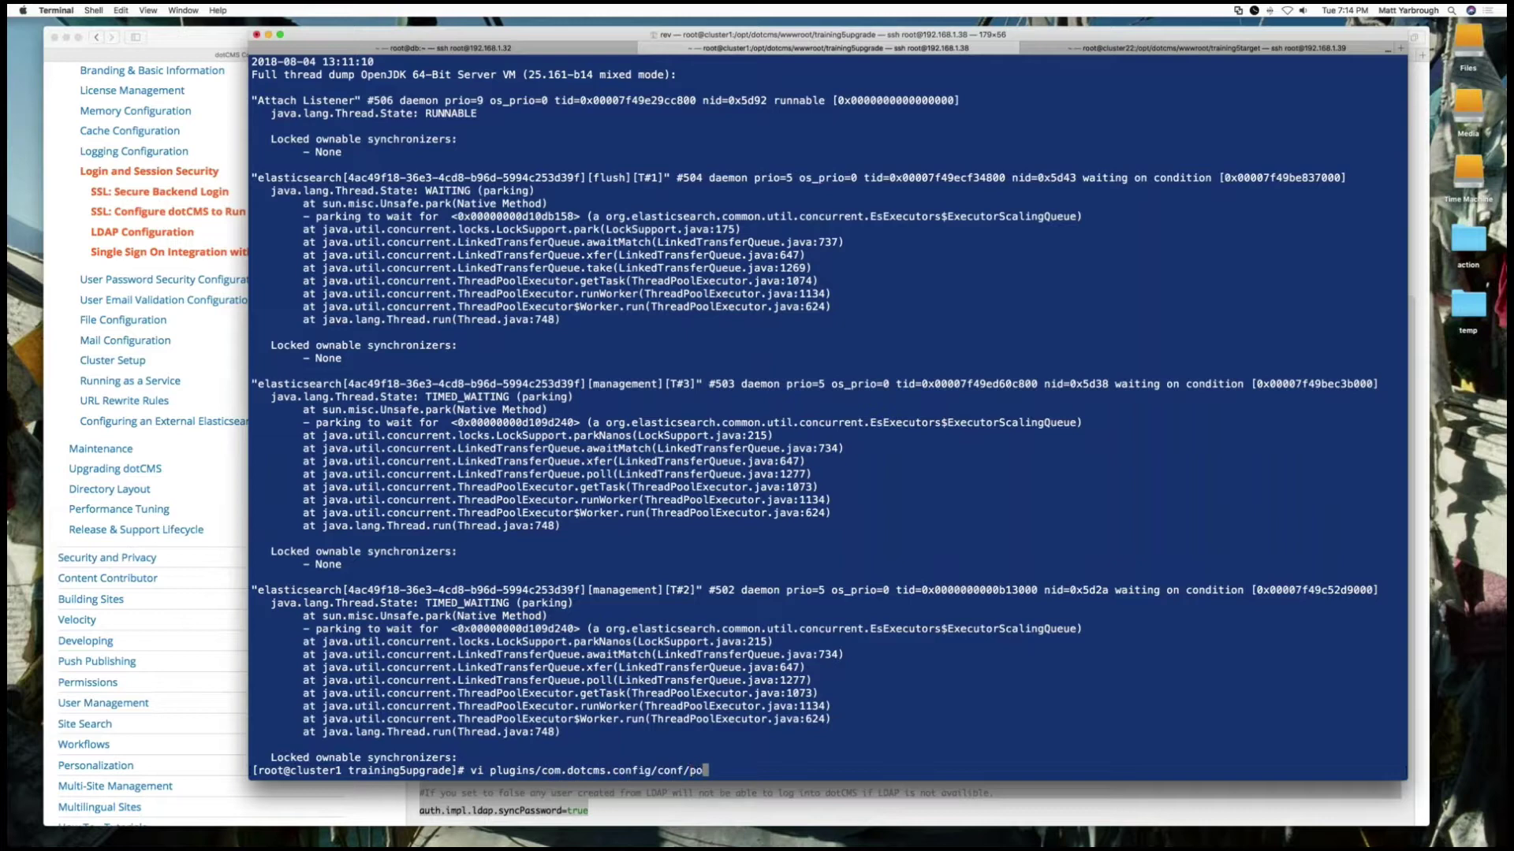
type("rtal-ext.properties")
key("Return")
key("i")
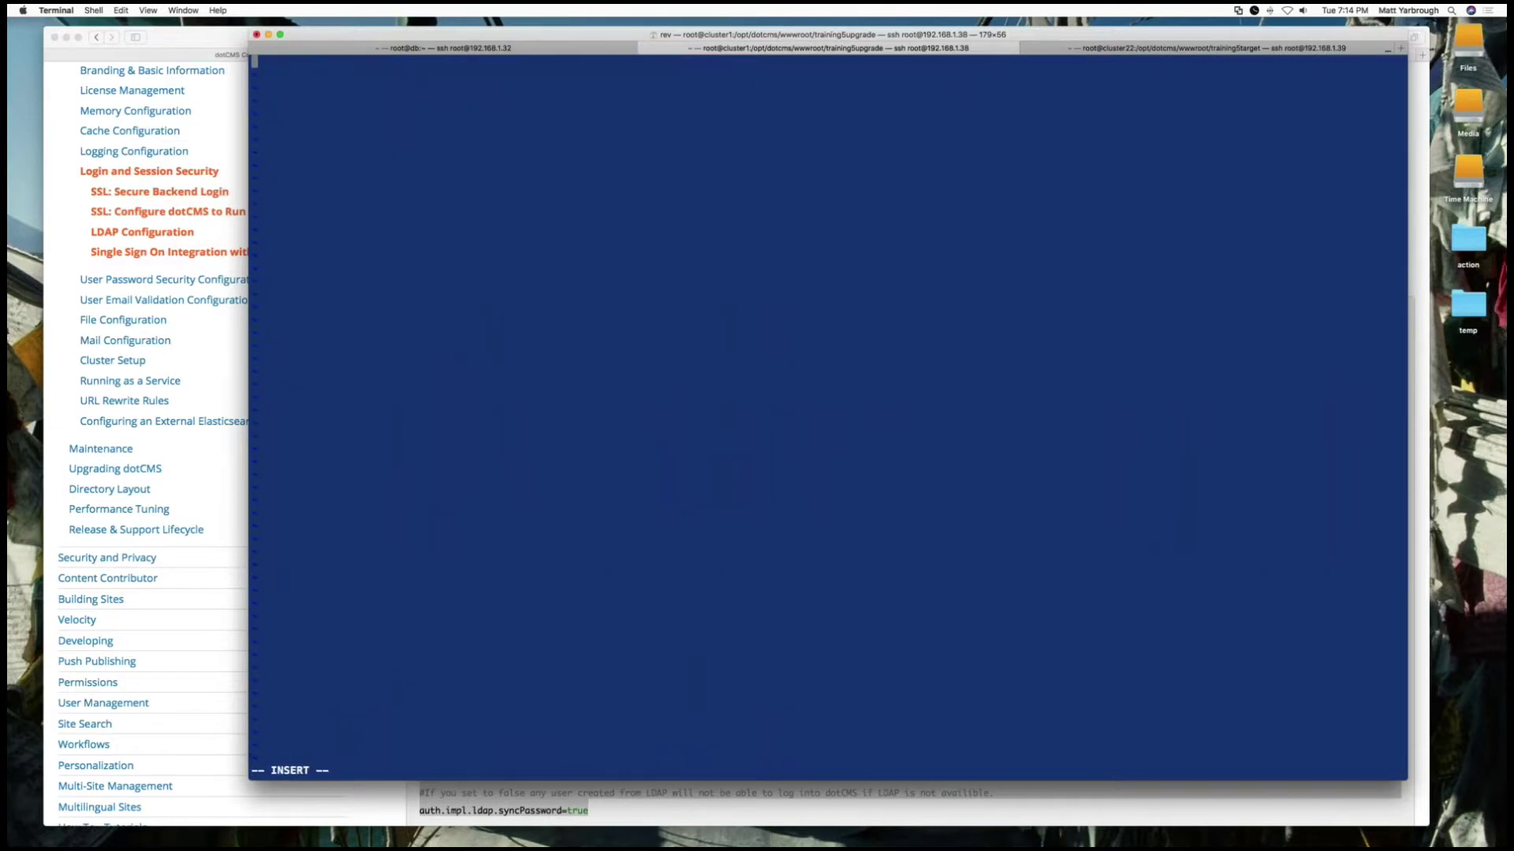
key("cmd+v")
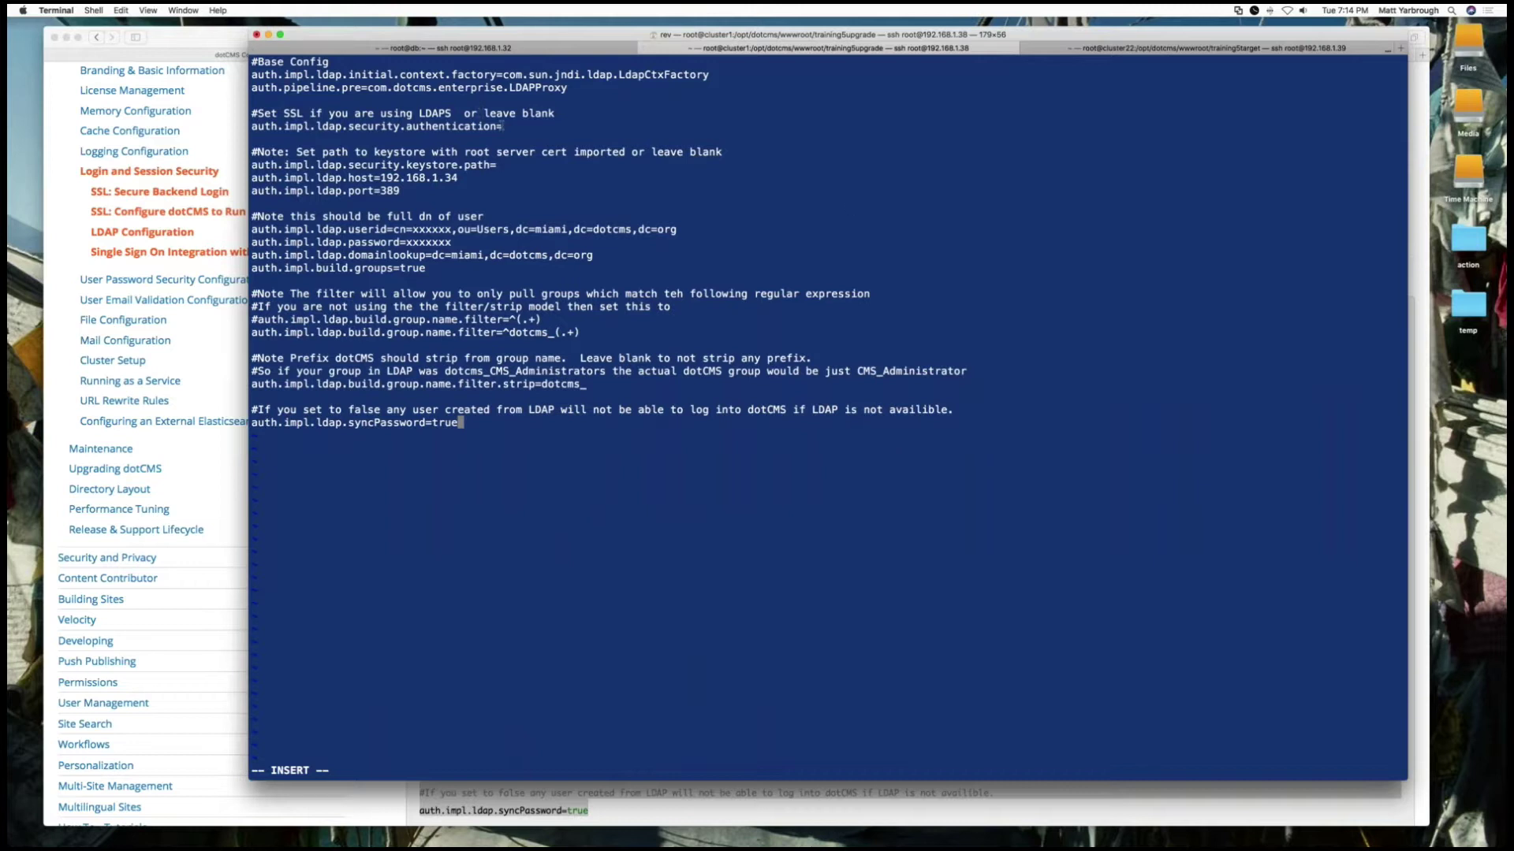
Review the LDAP security authentication, keystore path, host, port, group name filter and filter strip properties in the file.
left_click_drag(502, 126, 250, 127)
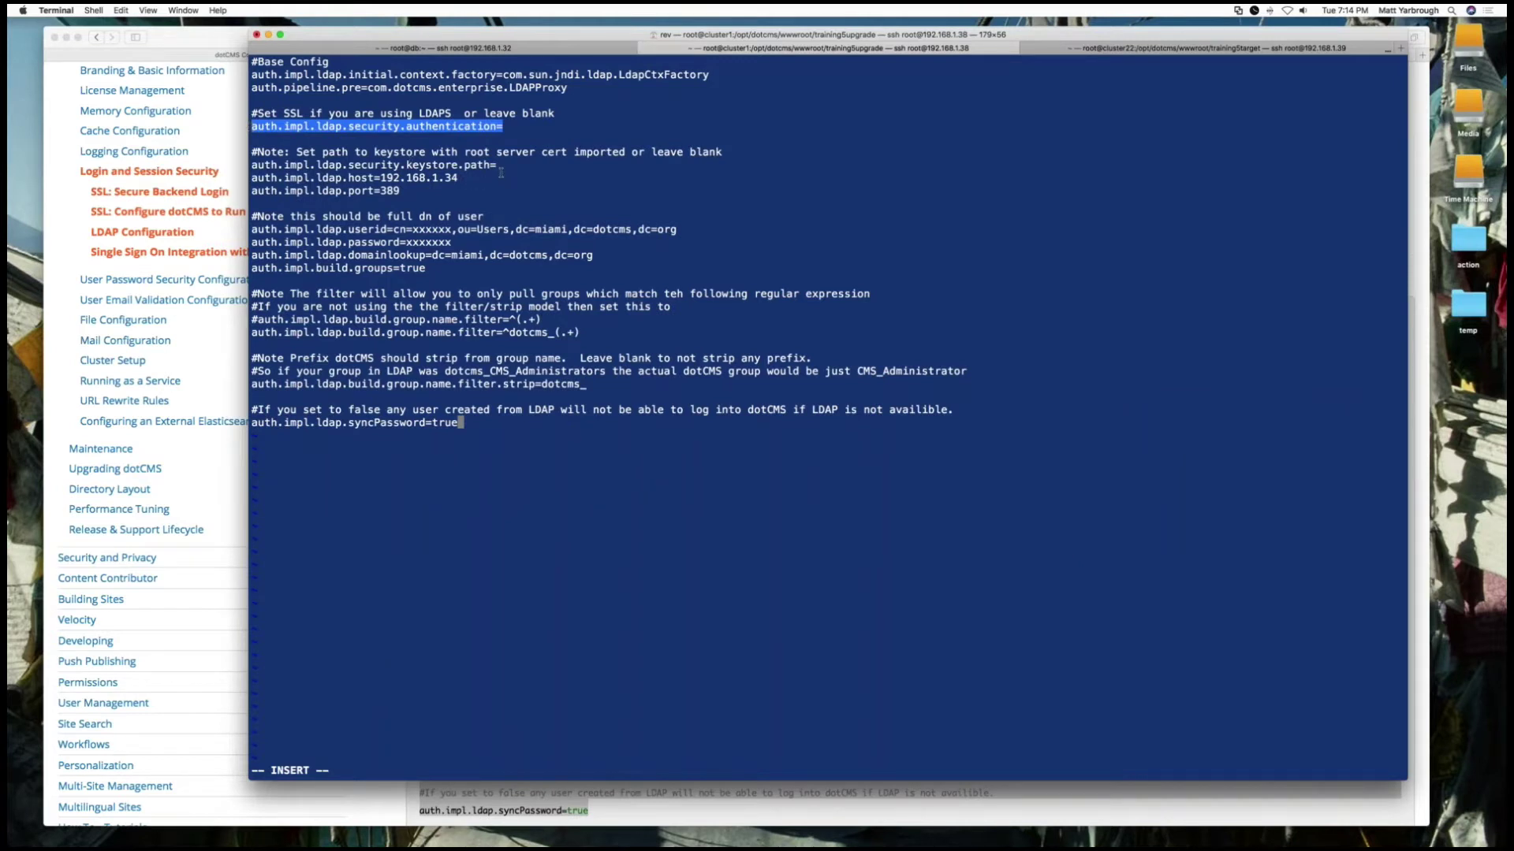
left_click_drag(497, 165, 230, 164)
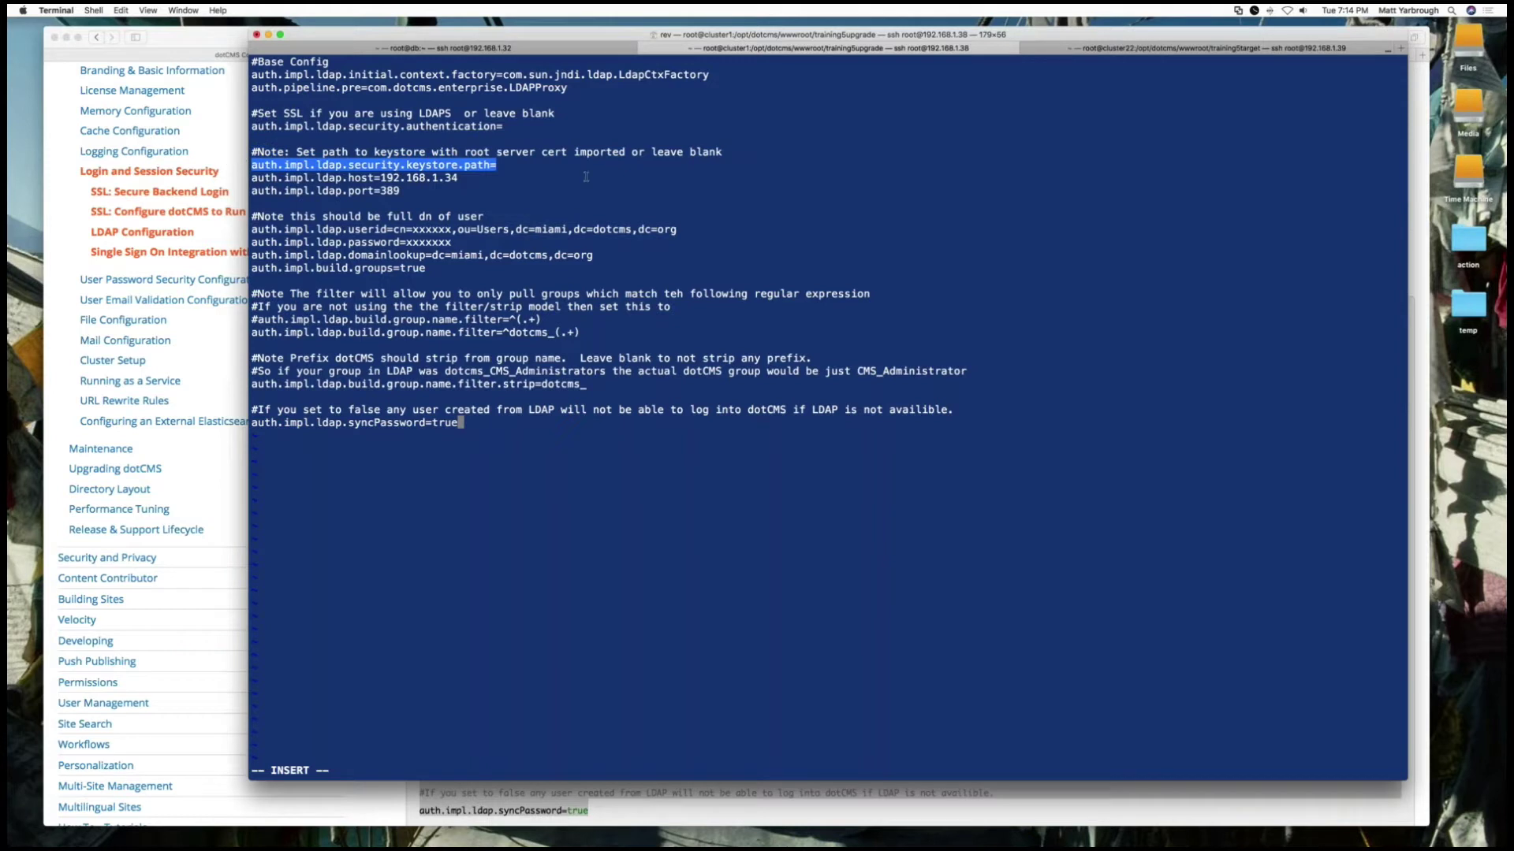
left_click(475, 184)
left_click_drag(379, 179, 459, 178)
triple_click(390, 191)
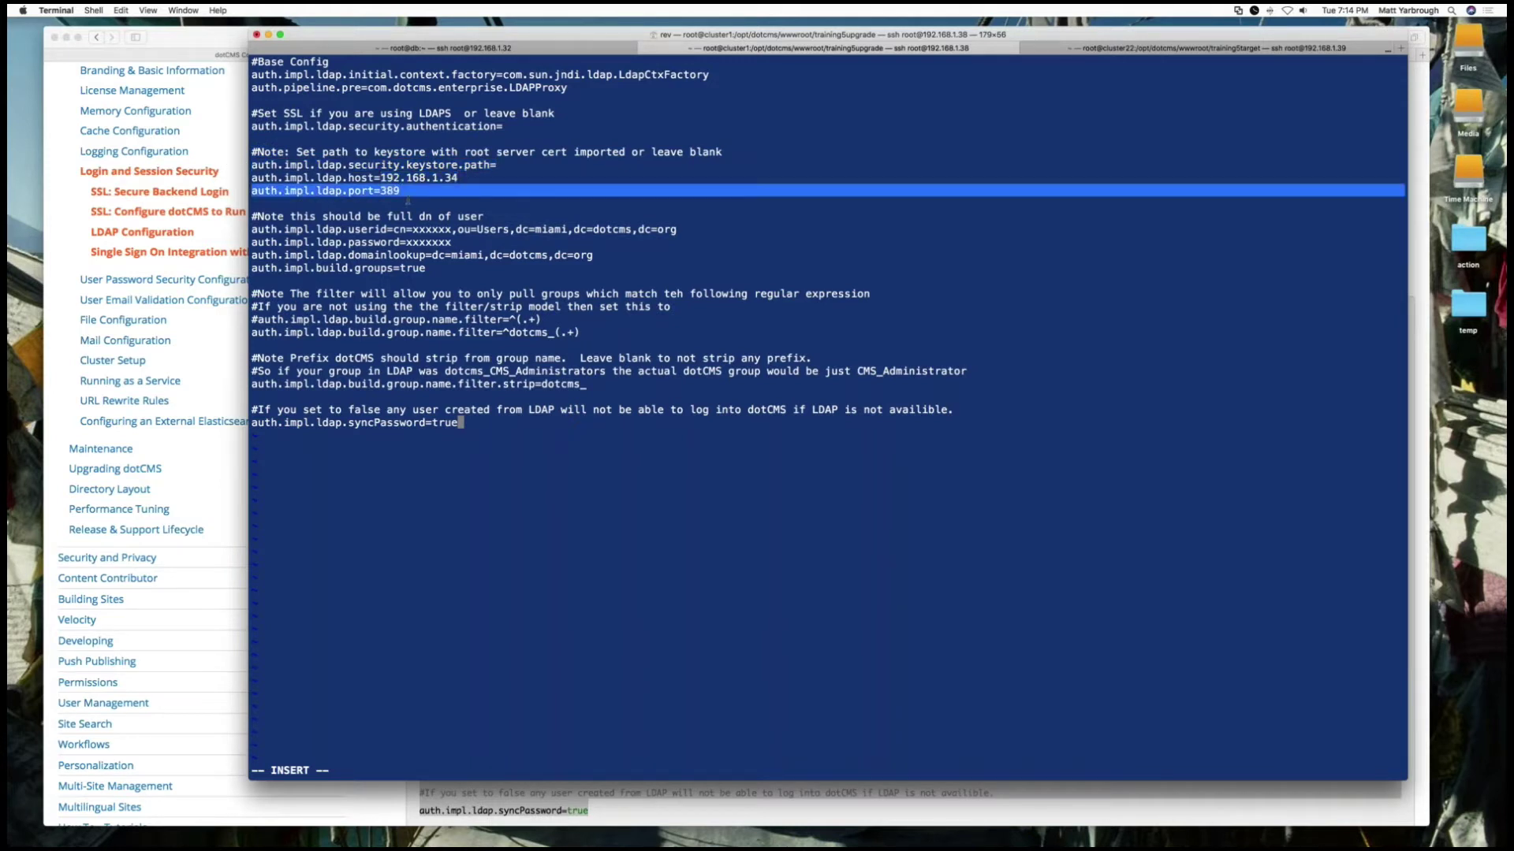
left_click(409, 228)
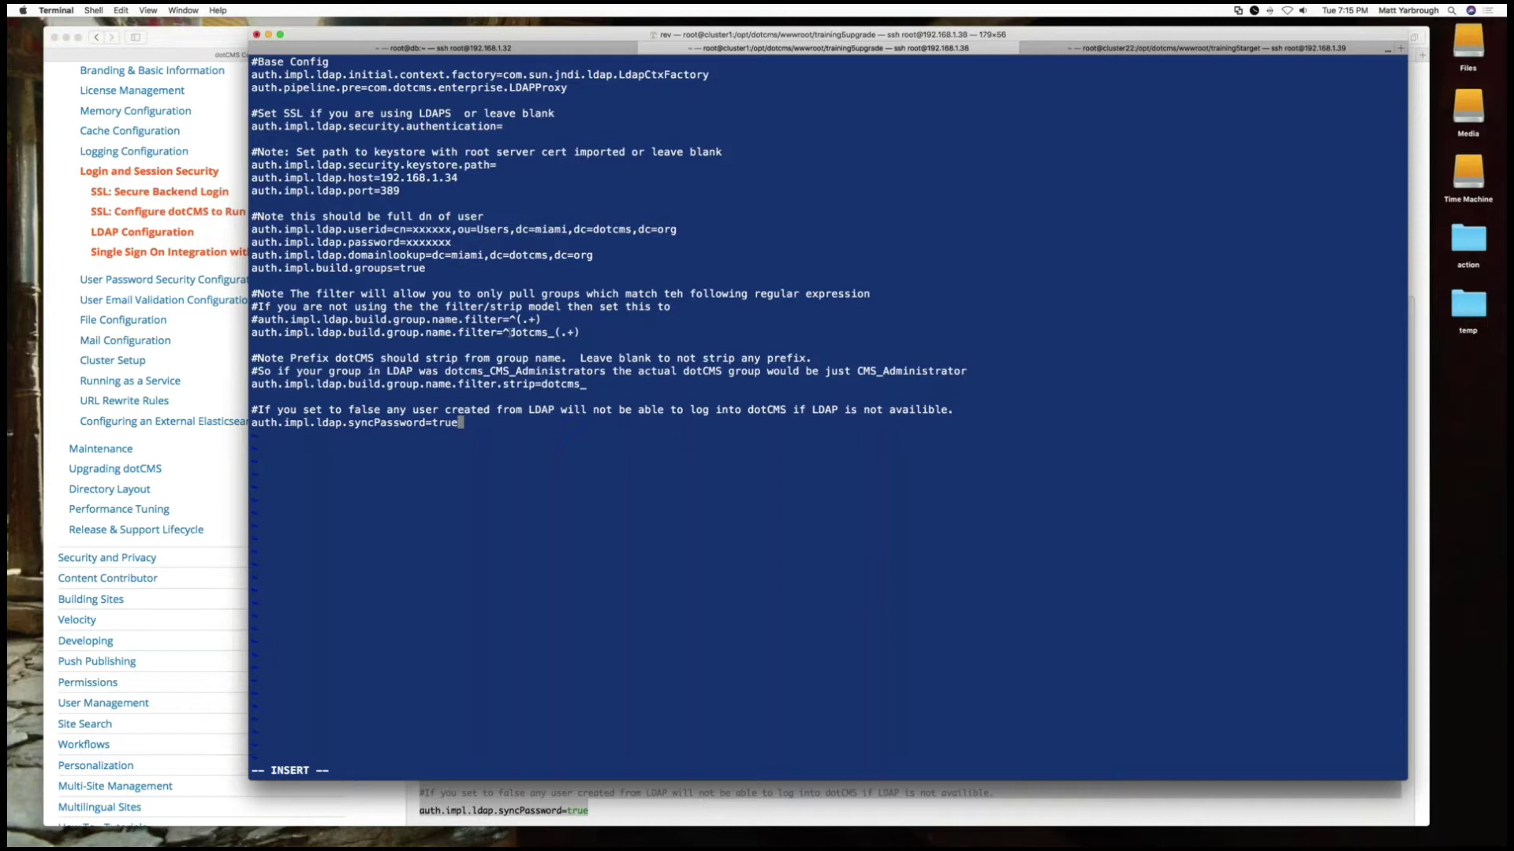
left_click_drag(510, 332, 554, 332)
left_click_drag(534, 384, 452, 384)
Switch back to dotCMS in Safari and open Roles & Tools.
left_click(218, 36)
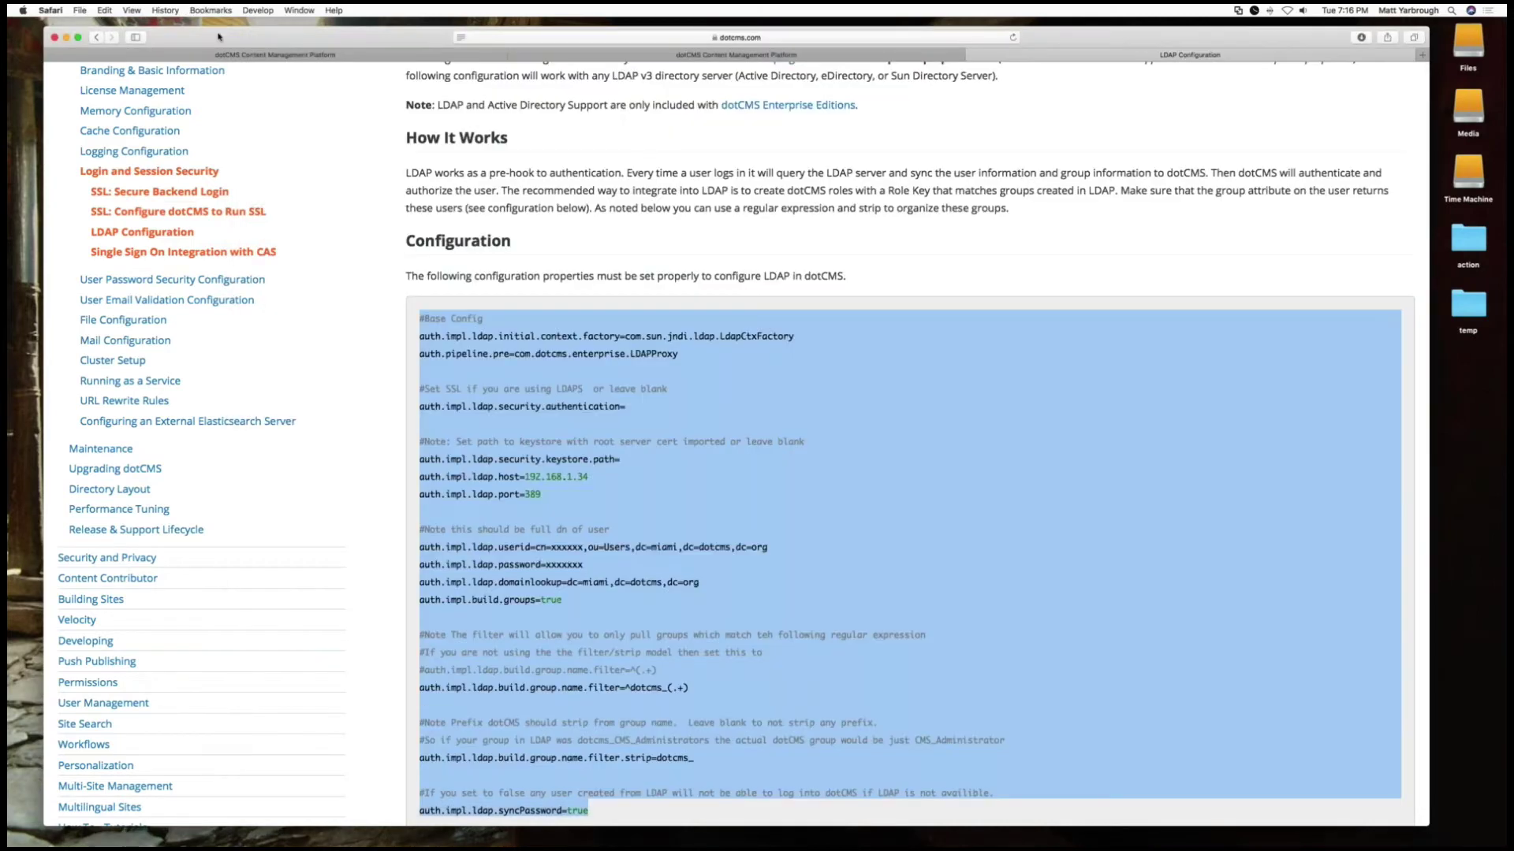
left_click(590, 55)
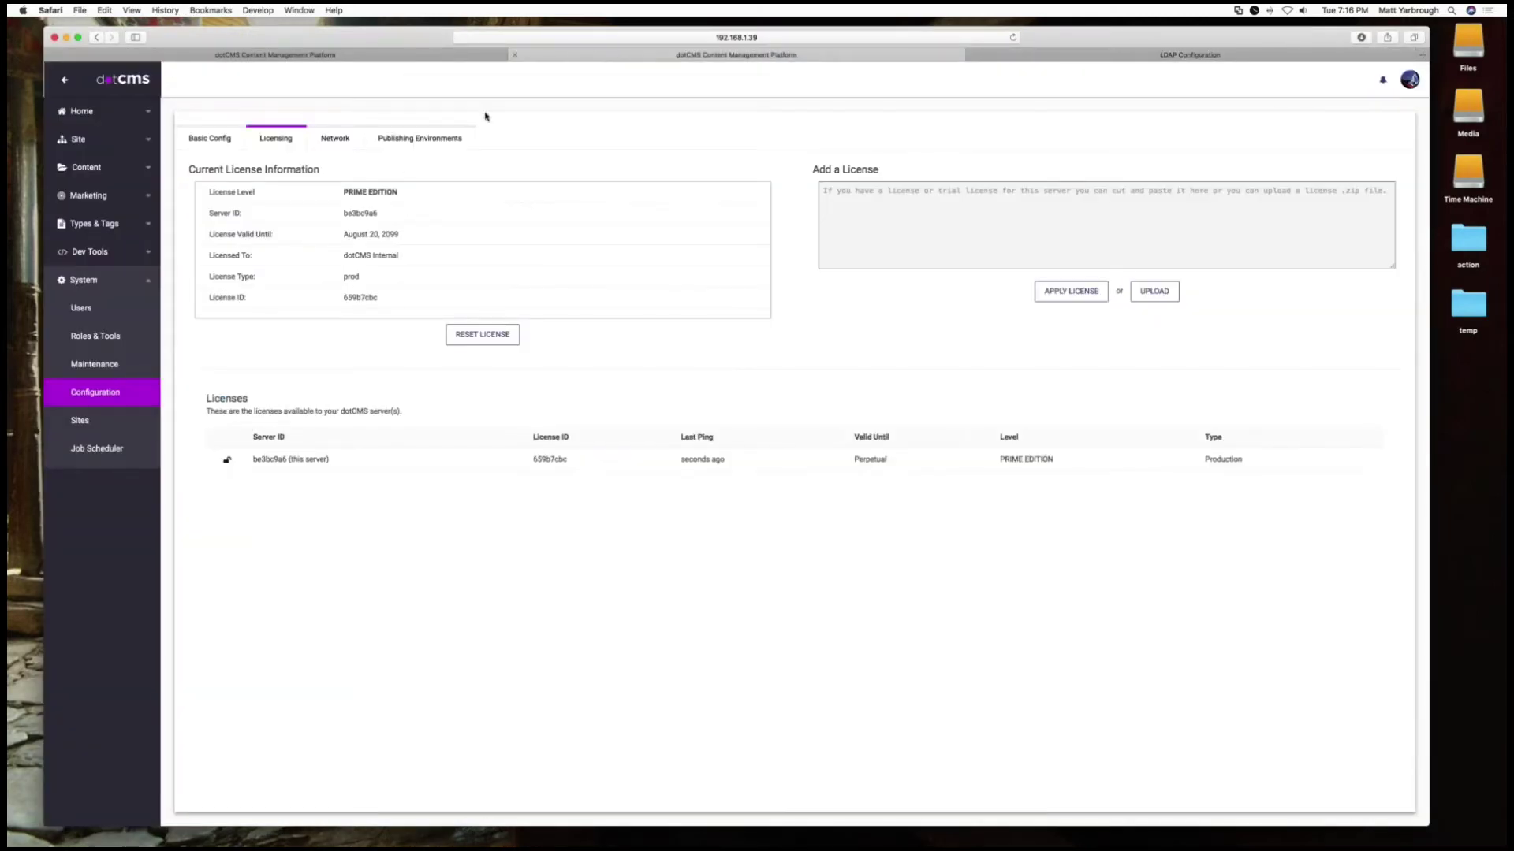
left_click(96, 336)
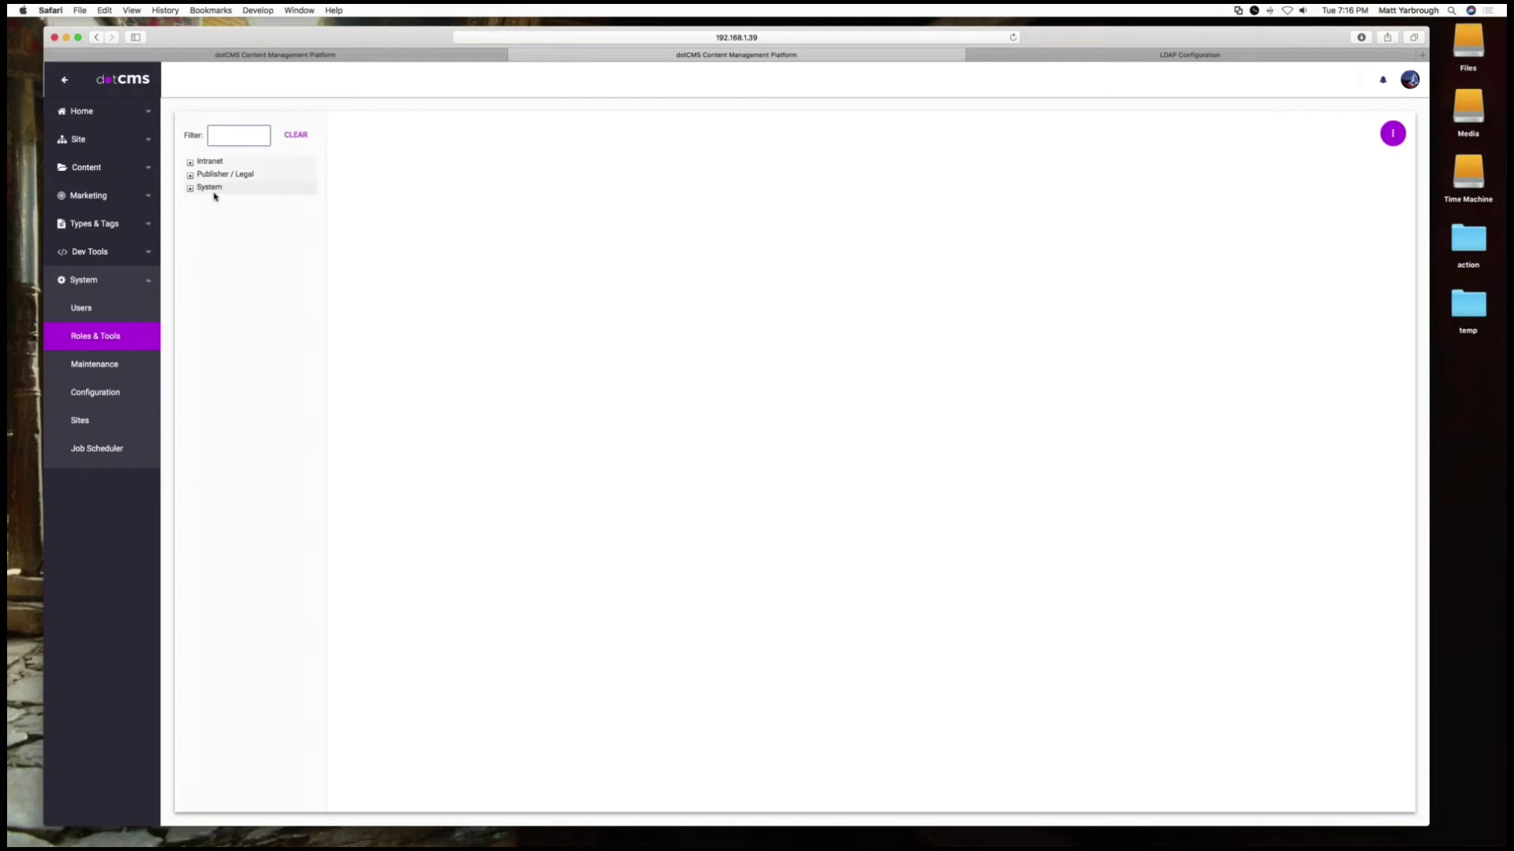
Expand the System roles, and examine the dotcms_ strip prefix and the commented group name filter in Terminal's LDAP properties.
left_click(190, 189)
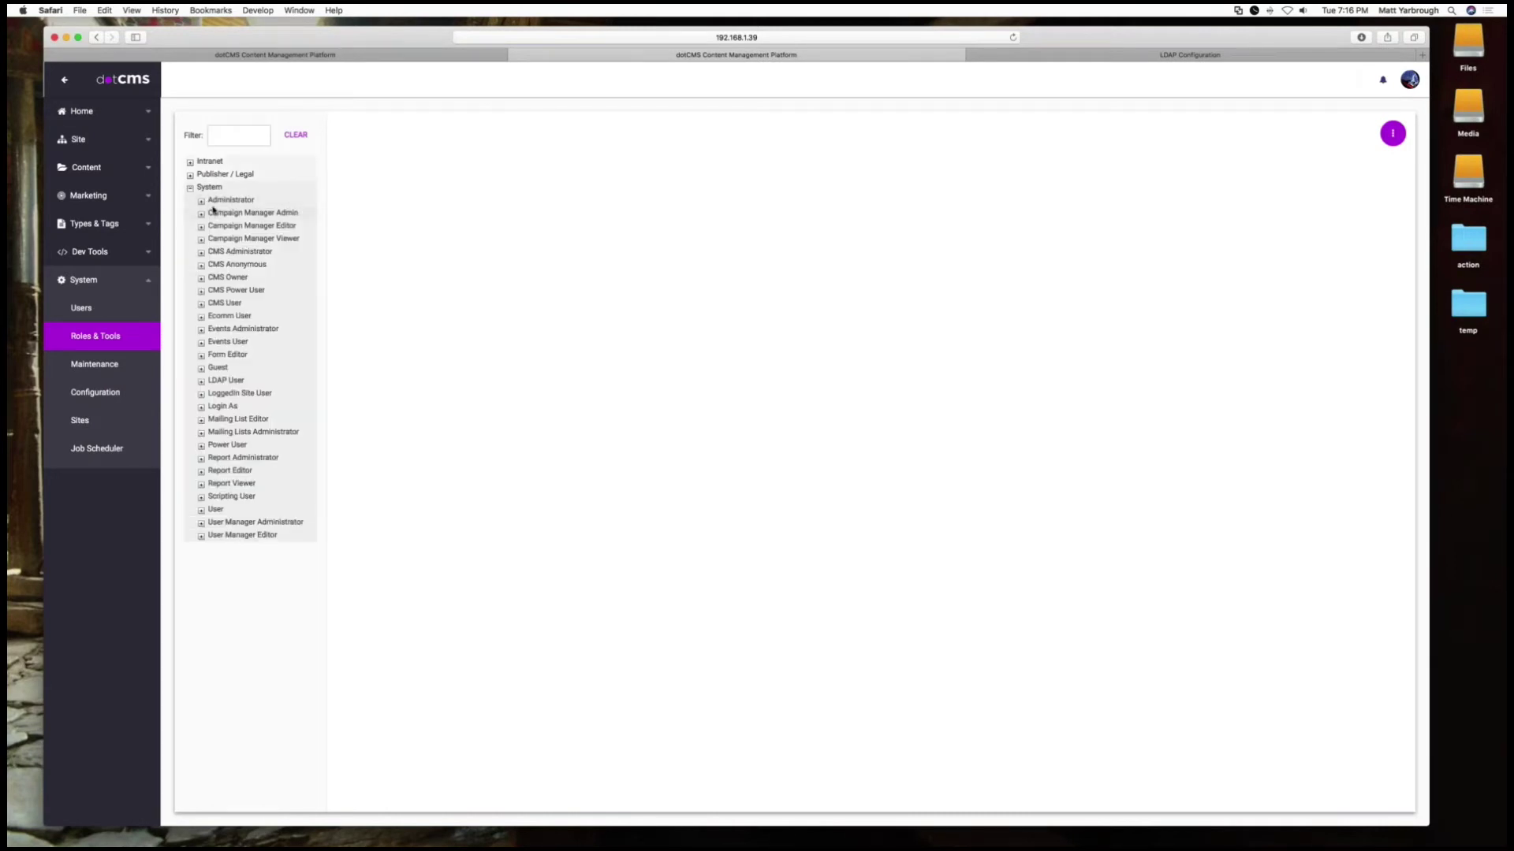
key("super+Tab")
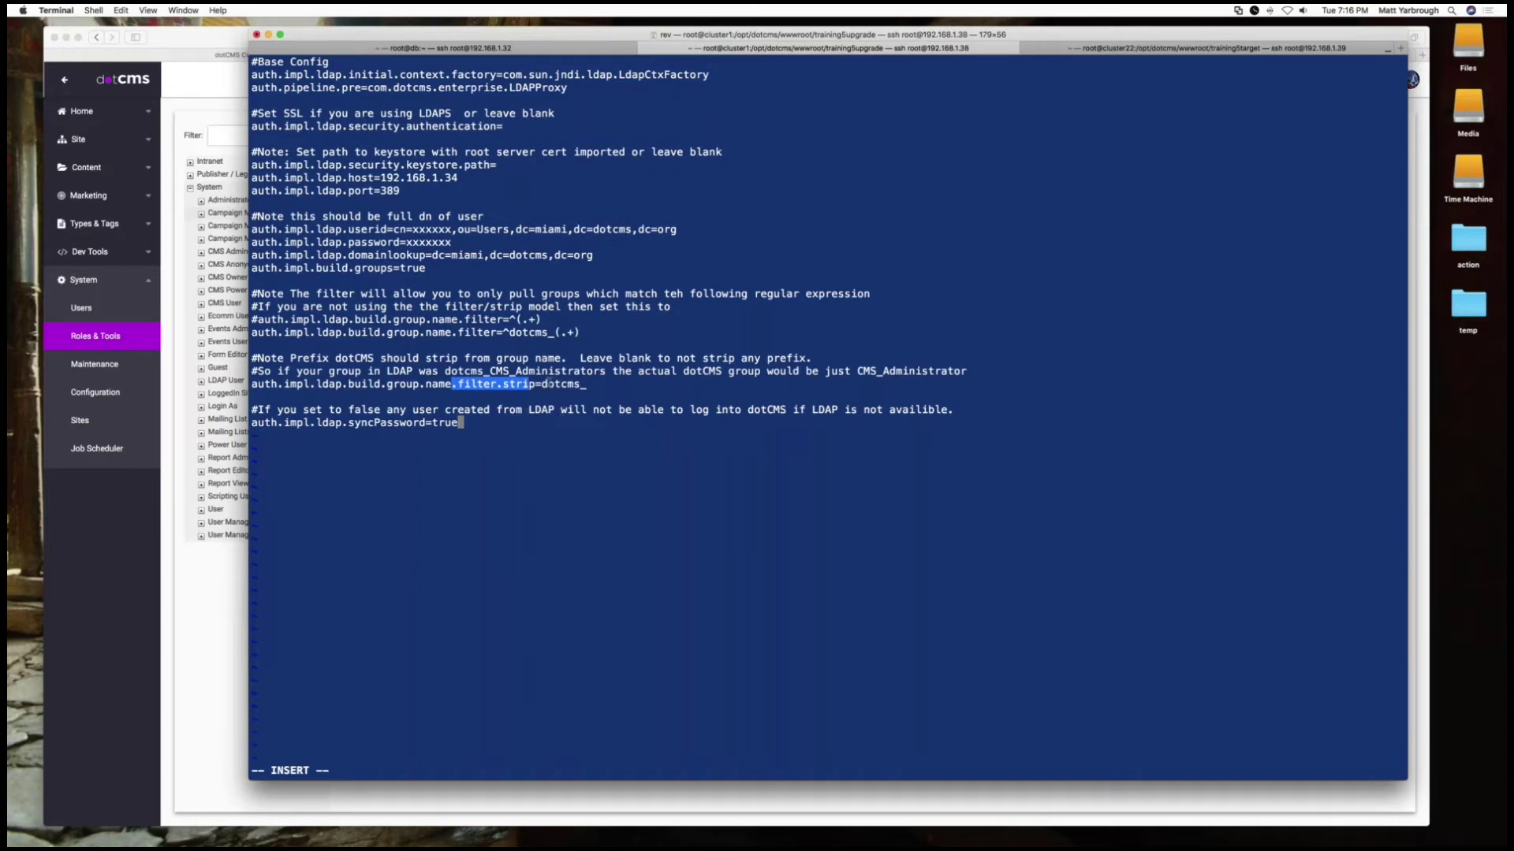
left_click_drag(543, 384, 596, 381)
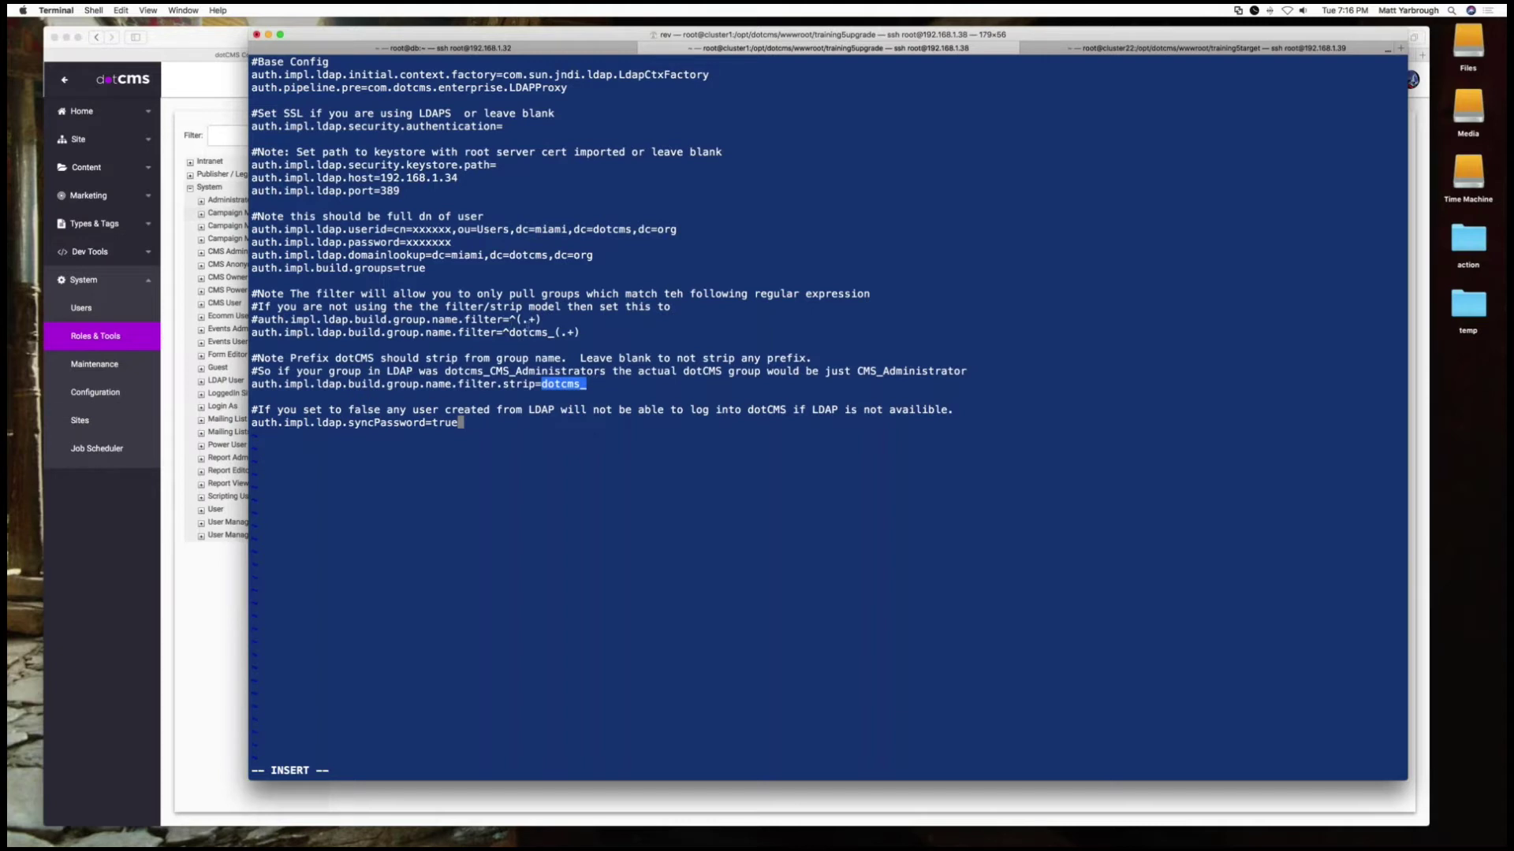
left_click_drag(552, 320, 254, 319)
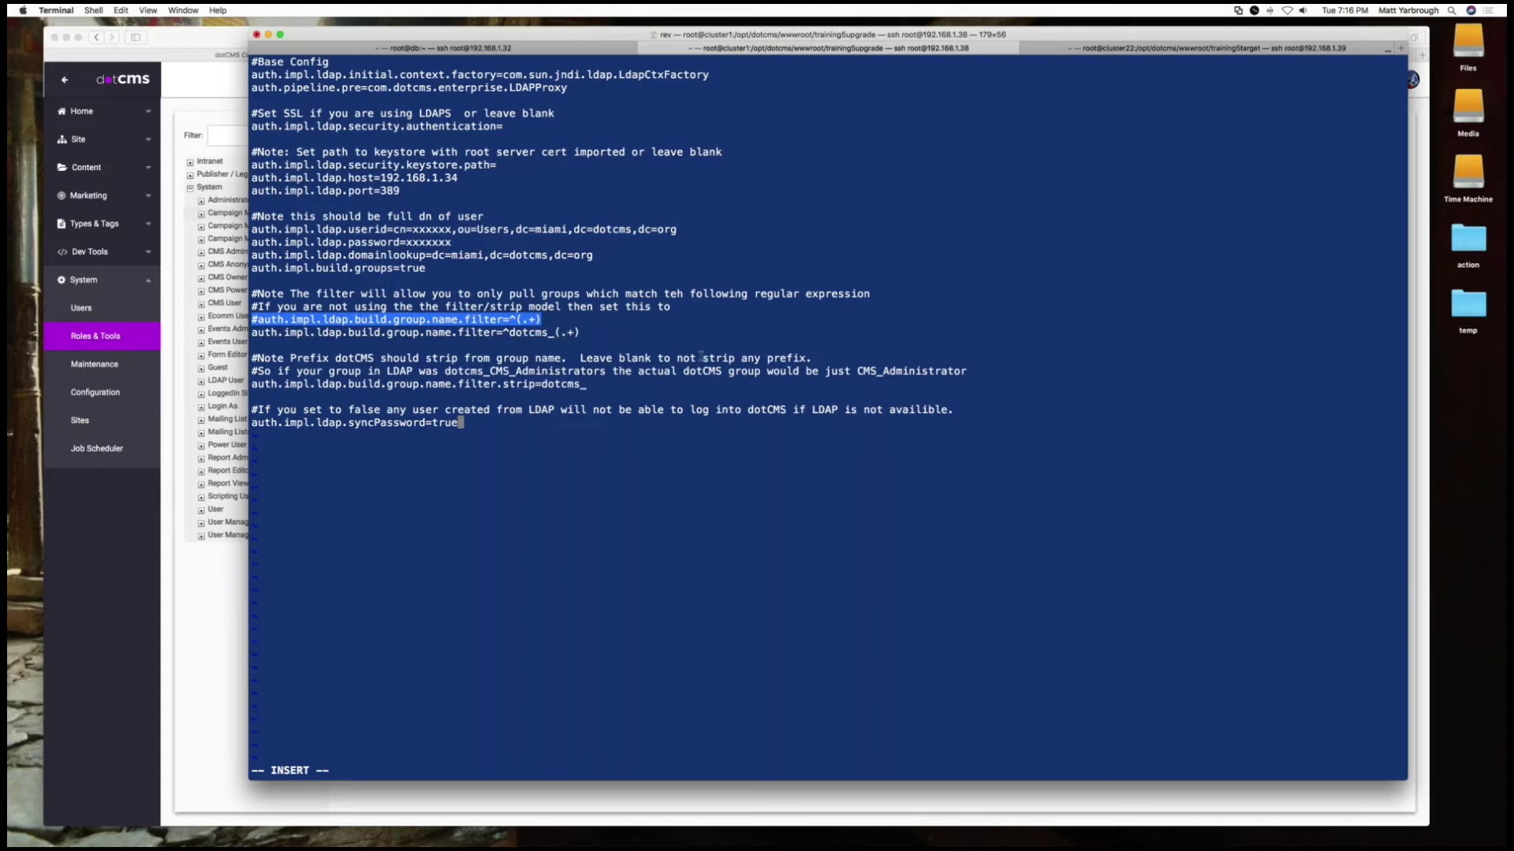
left_click(518, 430)
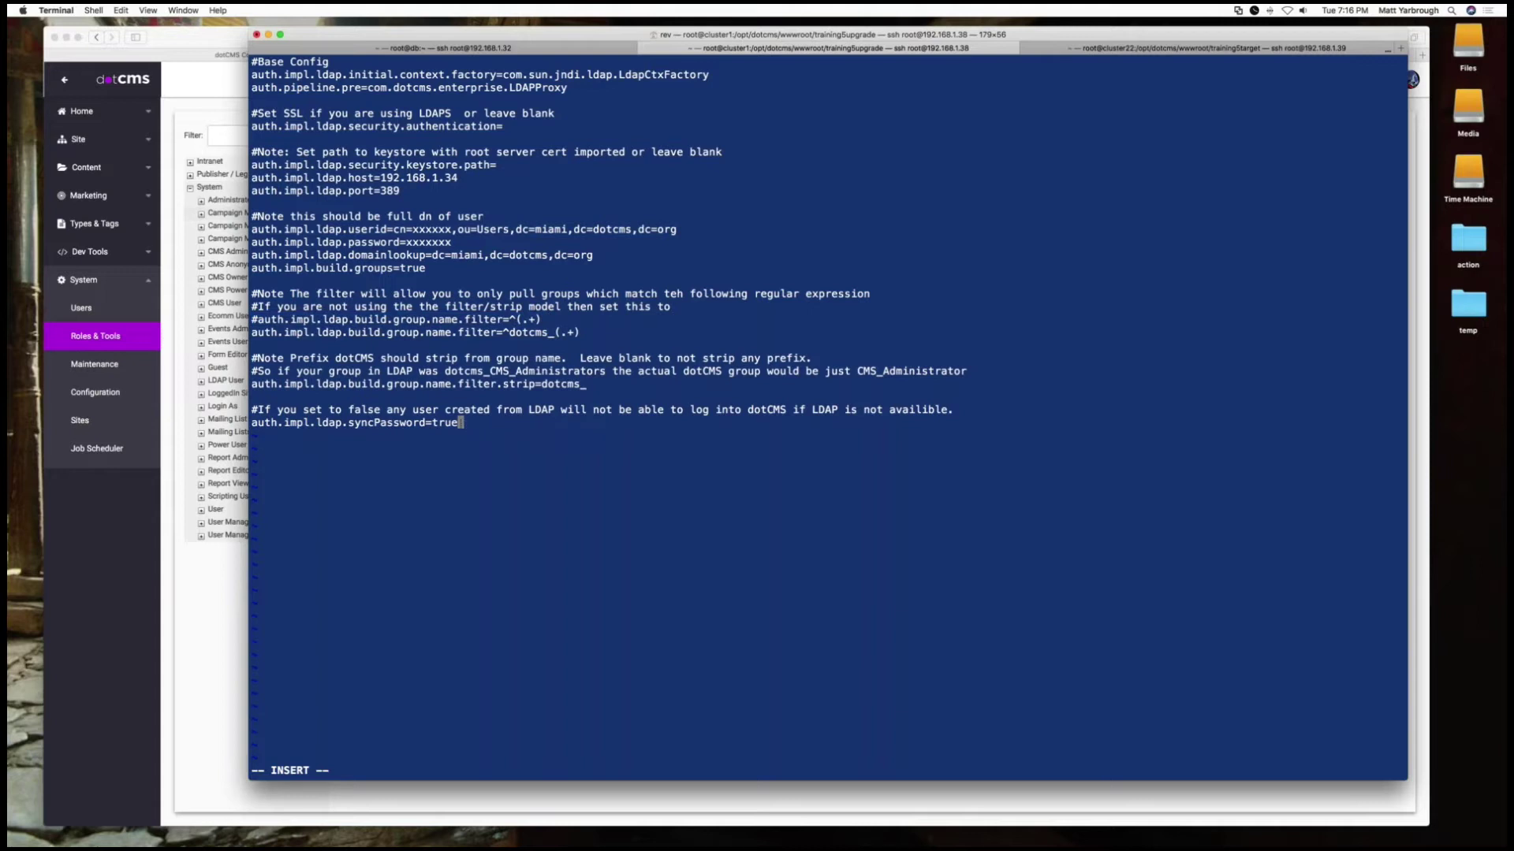
Examine the syncPassword value, the full user DN, the port and the build.groups property in the LDAP configuration.
left_click_drag(462, 423, 432, 424)
left_click(502, 235)
left_click_drag(393, 229, 685, 228)
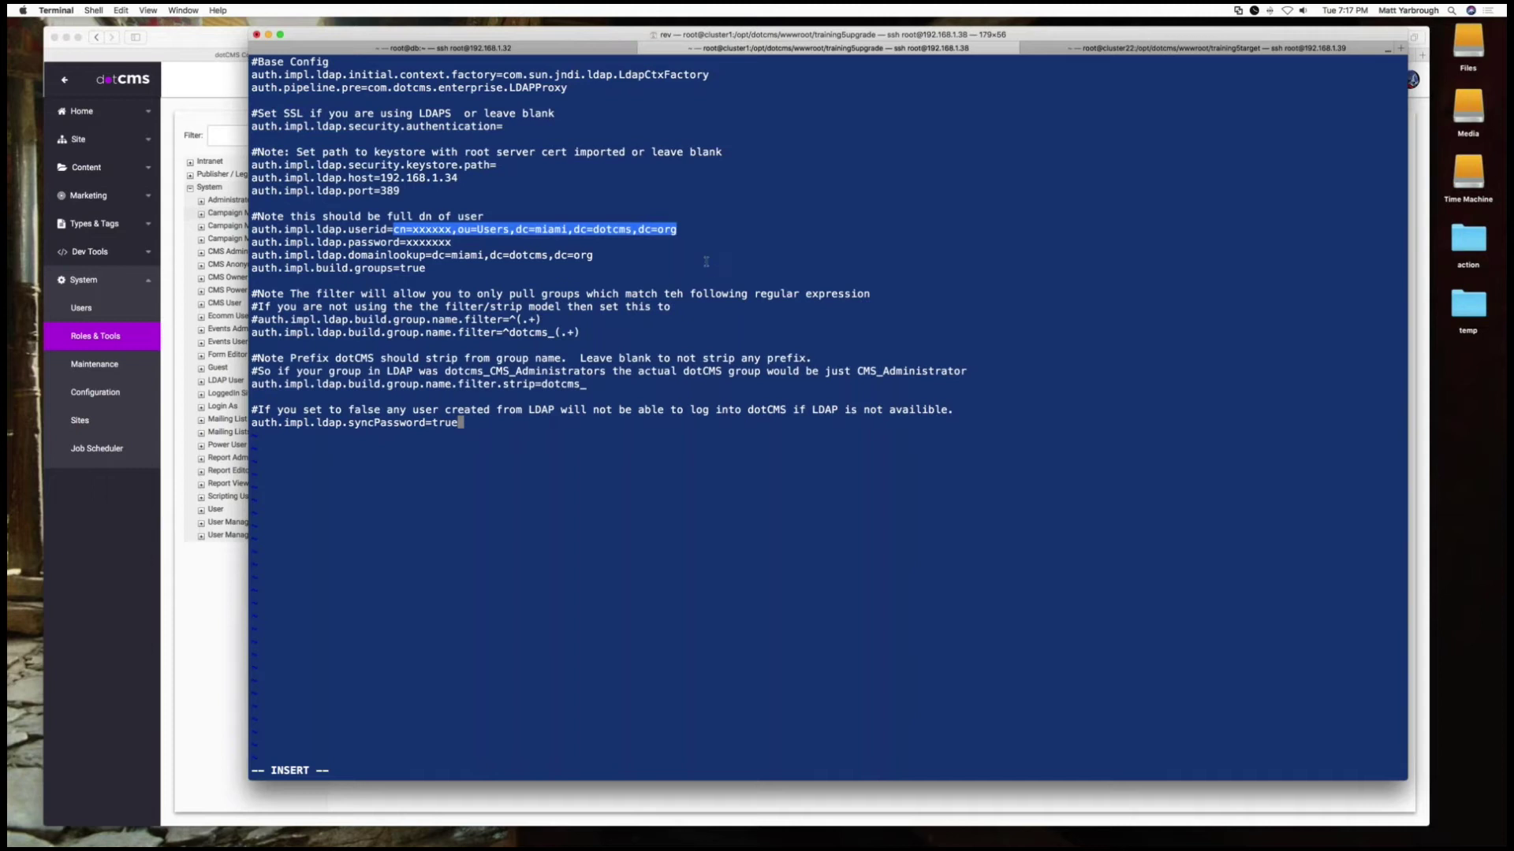
left_click(632, 258)
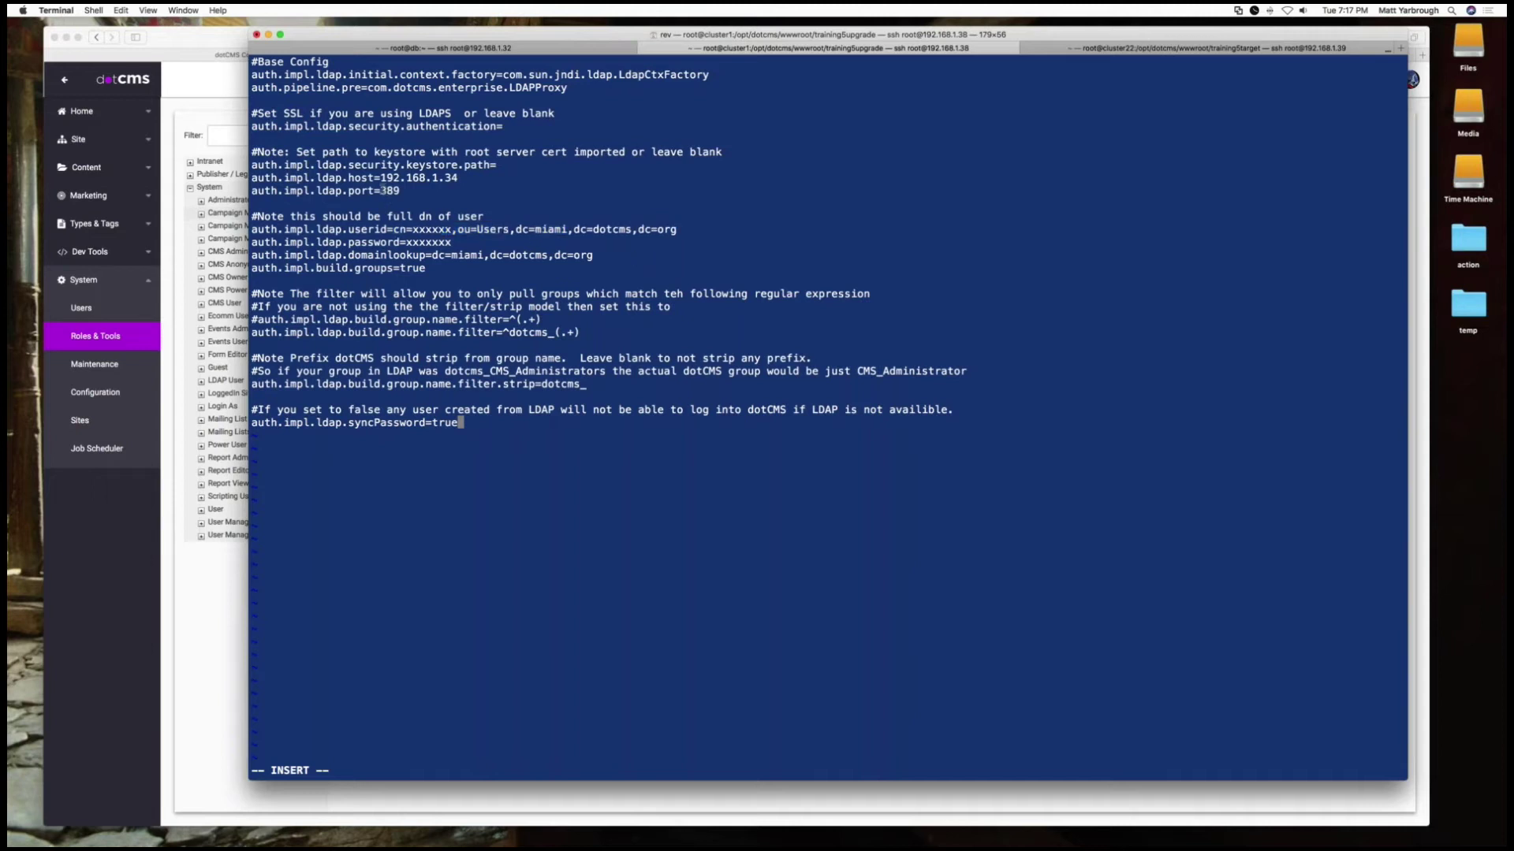
left_click_drag(382, 190, 401, 192)
double_click(412, 269)
left_click(413, 270)
Switch to dotCMS in Safari and view the Publisher / Legal role with its child role Reviewer.
left_click(209, 177)
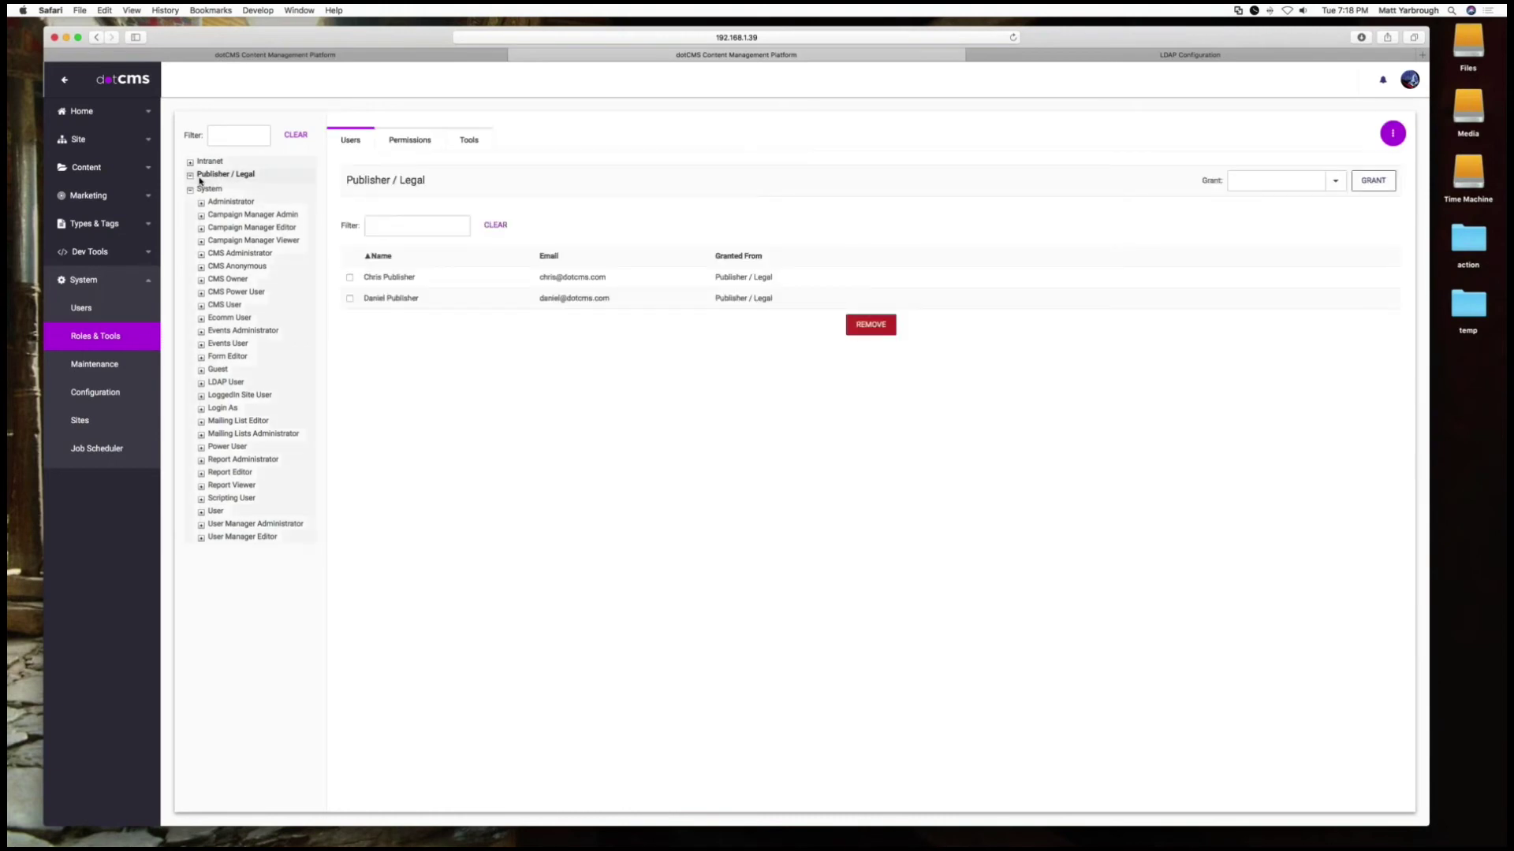
key("super+Tab")
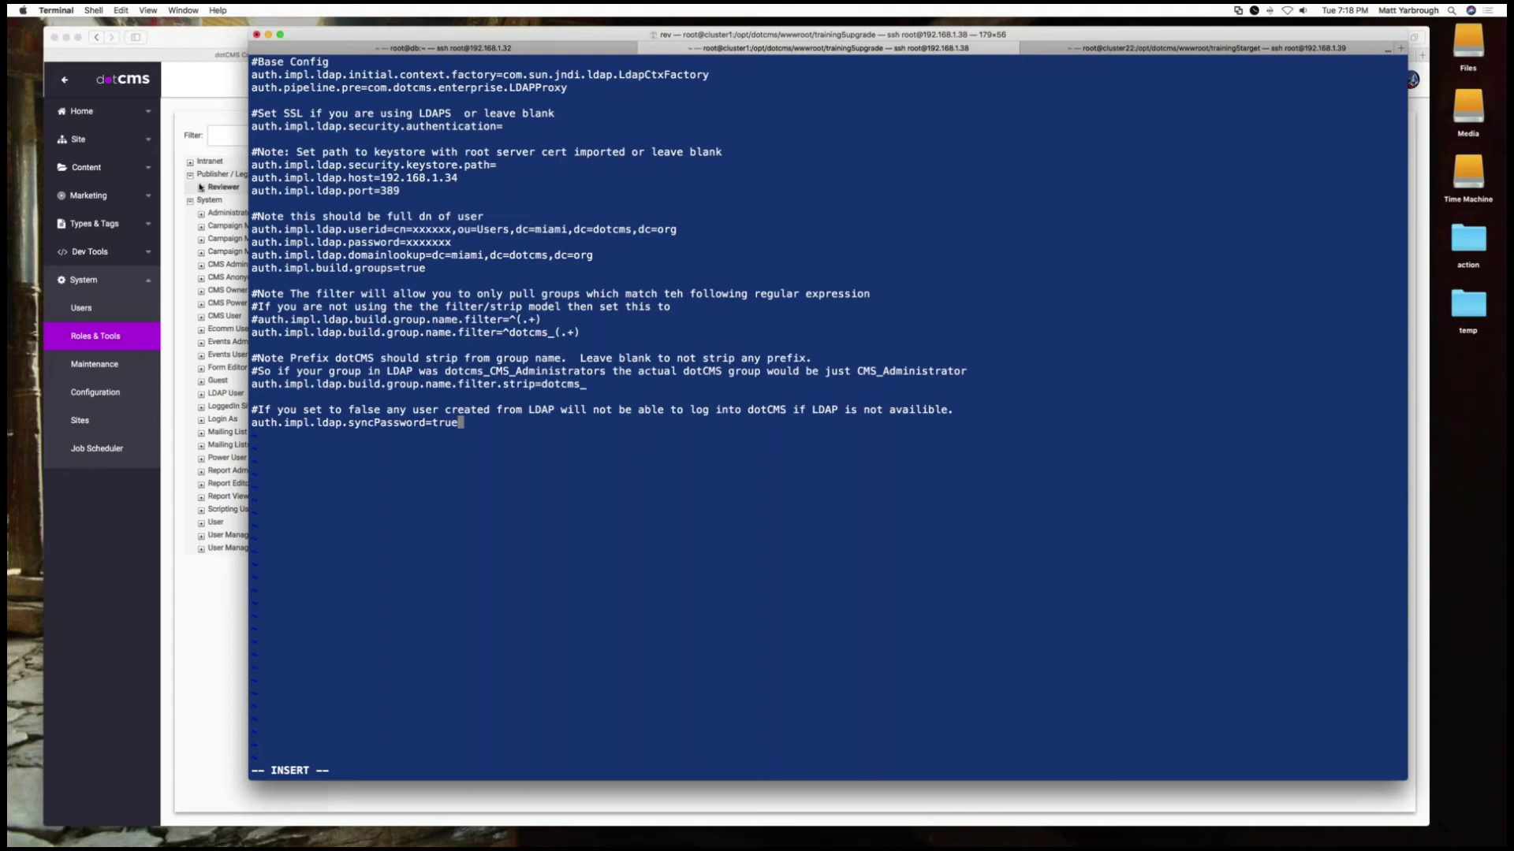
left_click(225, 193)
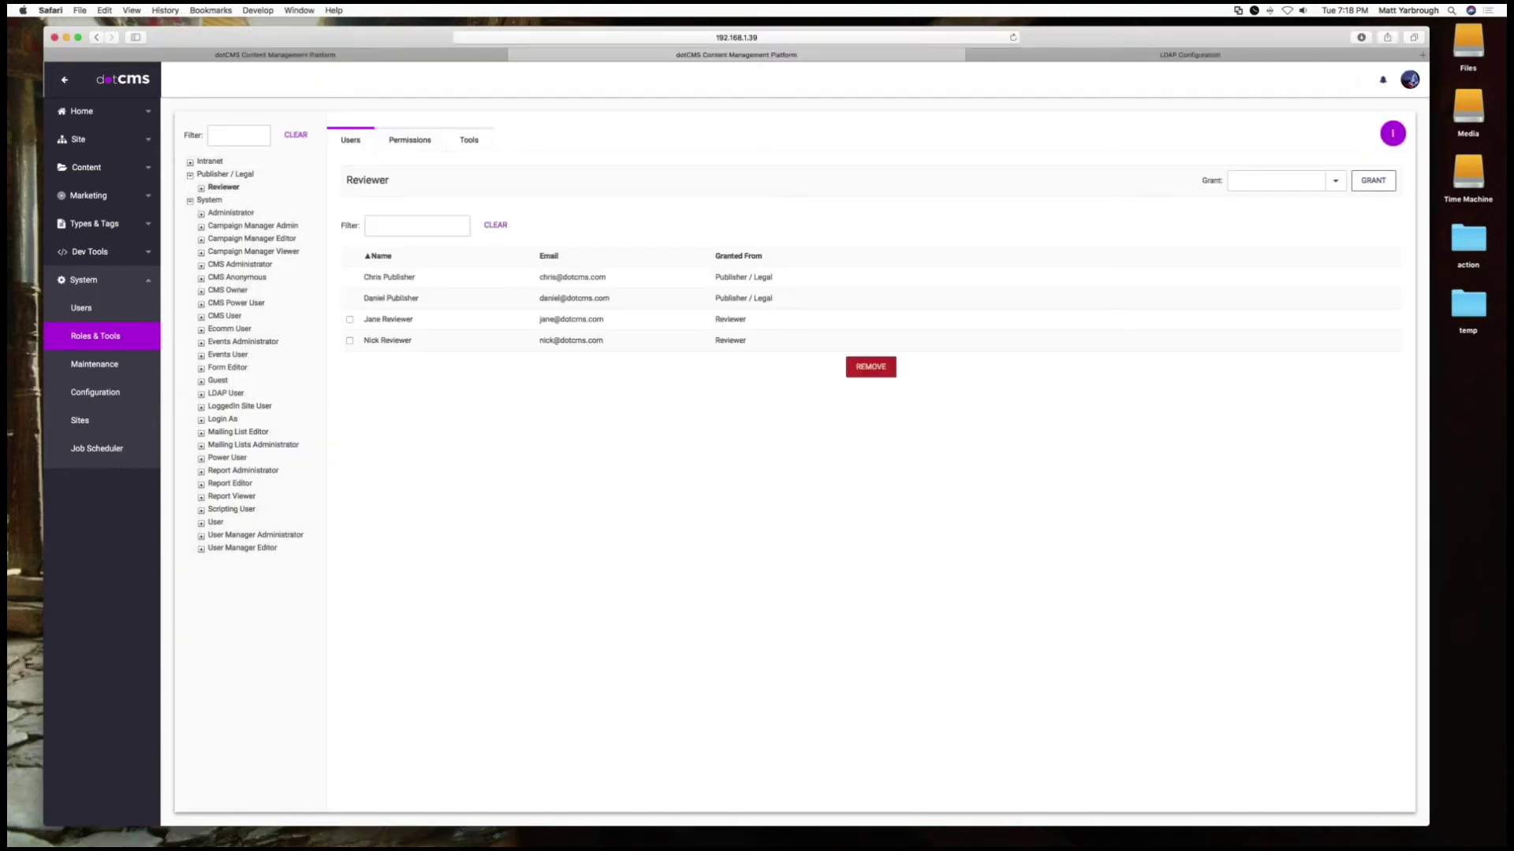
Open the Reviewer role for editing, inspect its role name and close the dialog without saving.
right_click(231, 189)
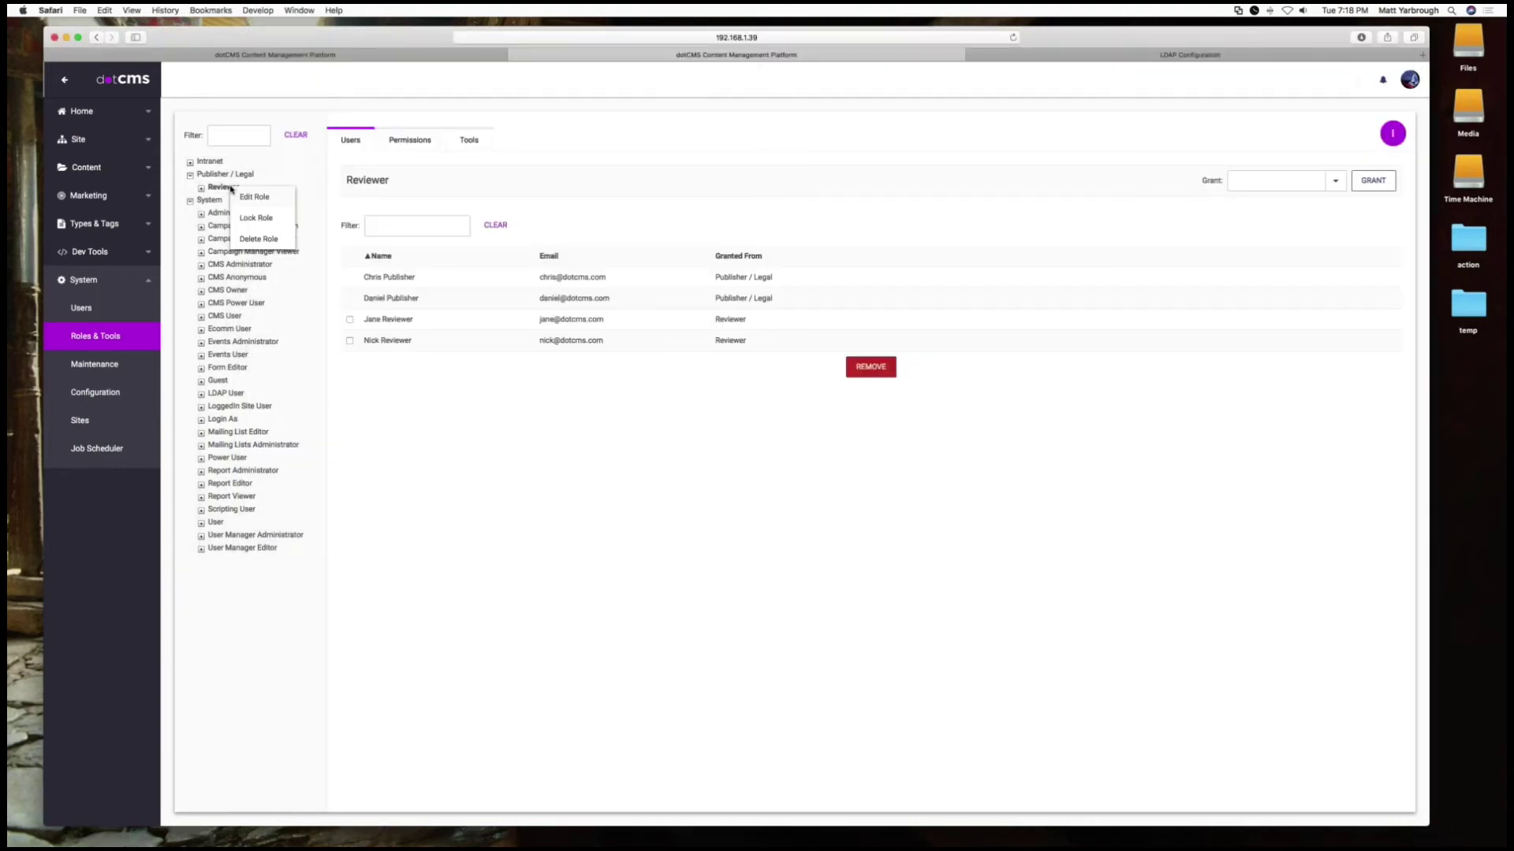
left_click(254, 197)
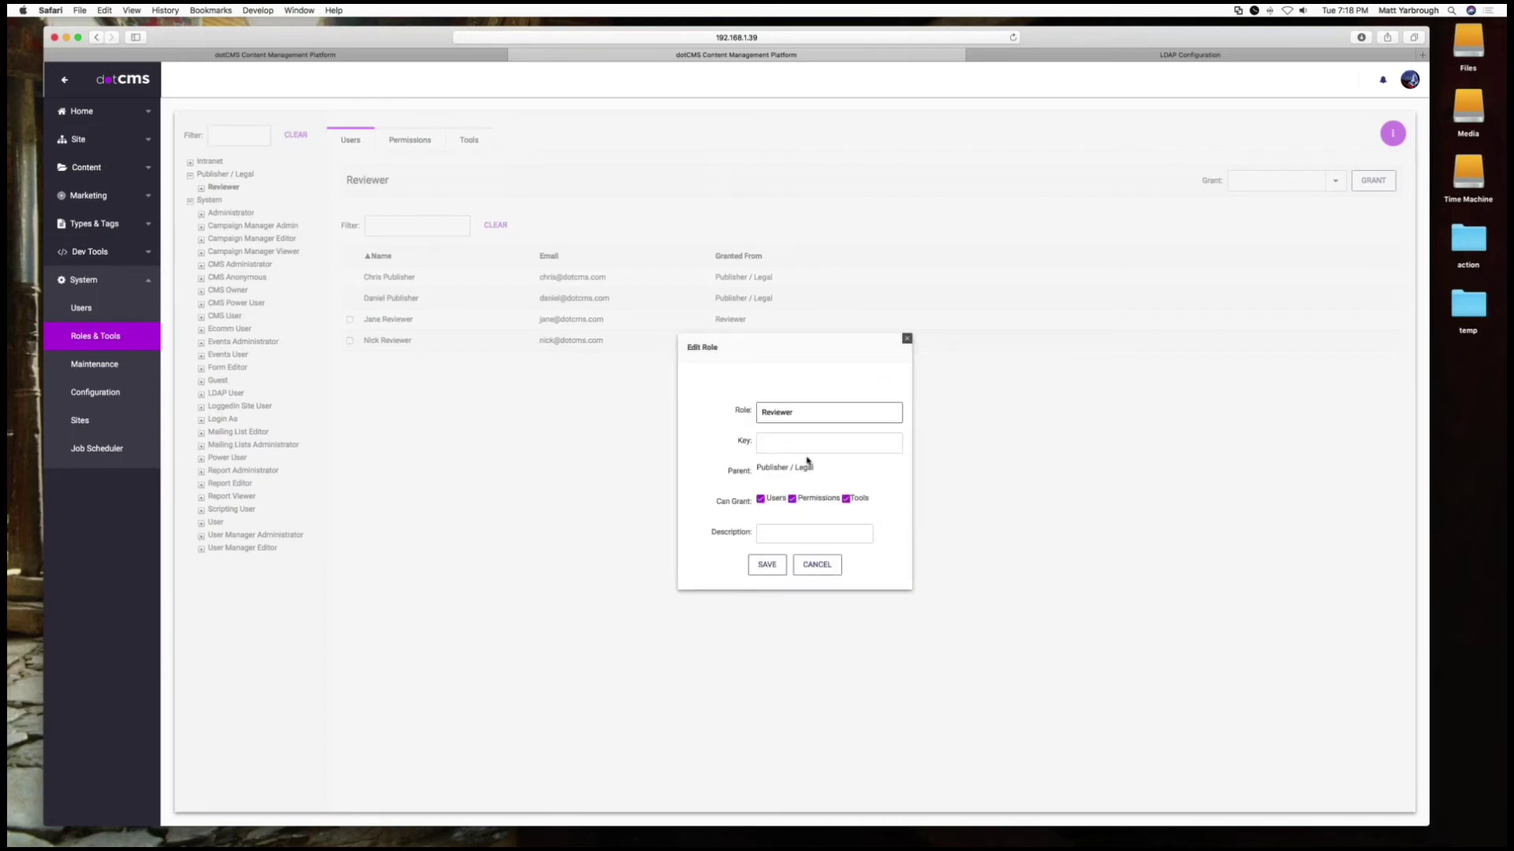
double_click(780, 411)
left_click(906, 339)
Open the Publisher / Legal role for editing, inspect its role name and close the dialog without saving.
left_click(190, 163)
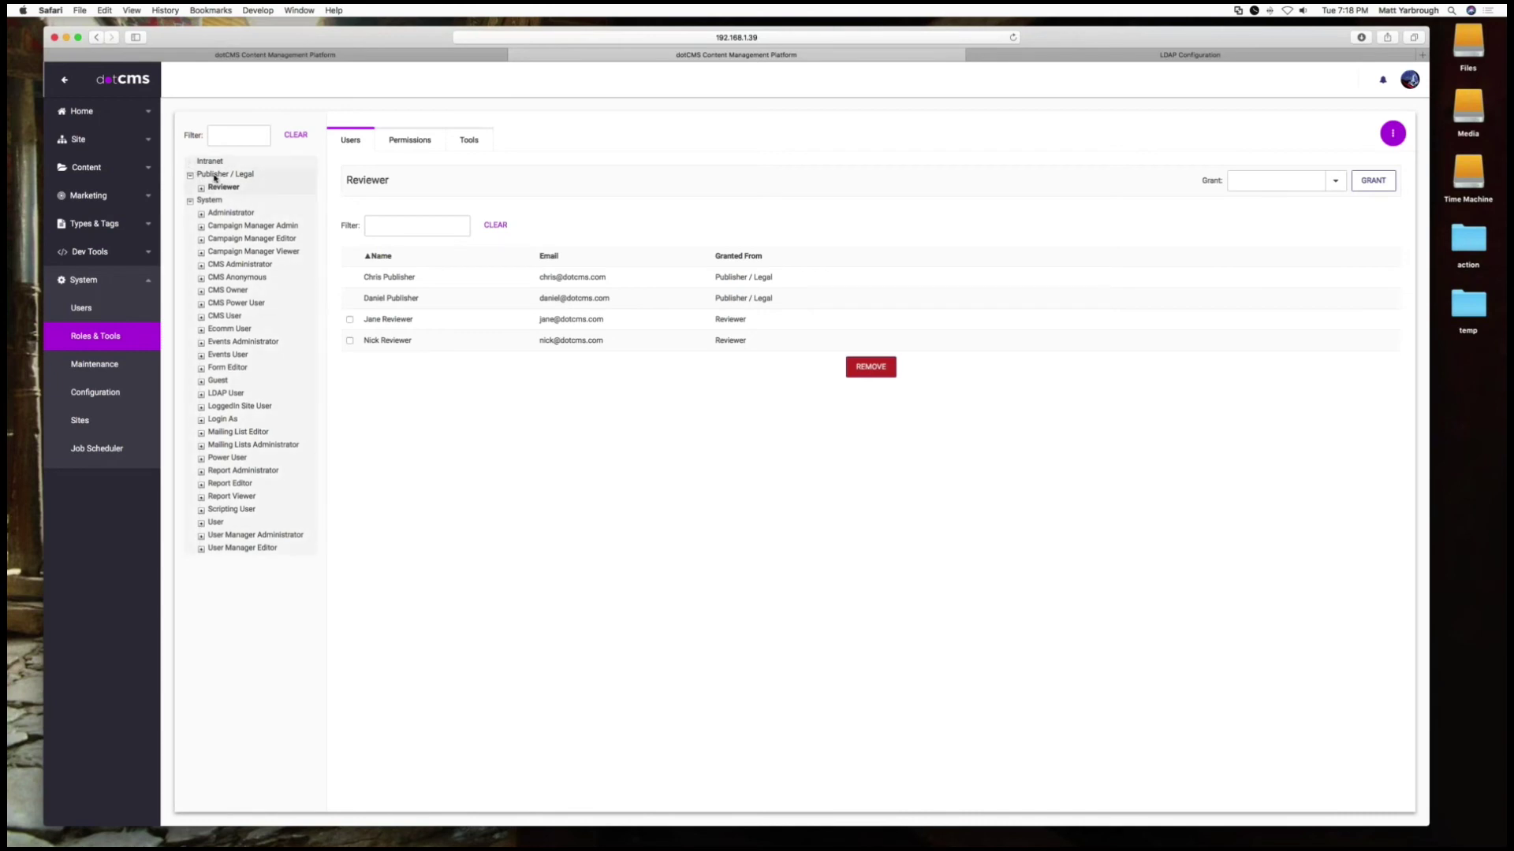
right_click(215, 175)
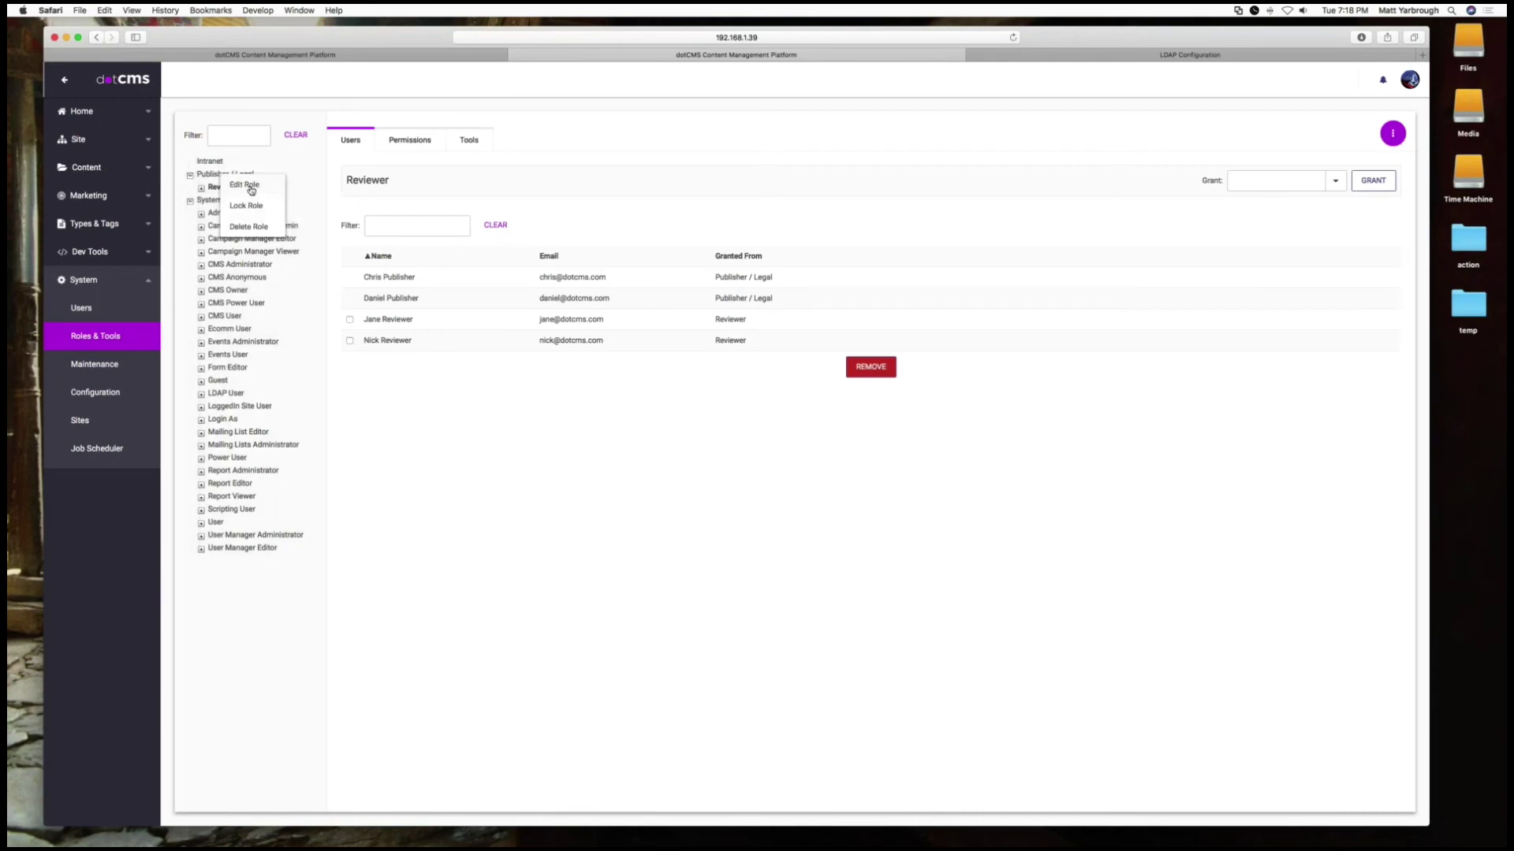
left_click(249, 188)
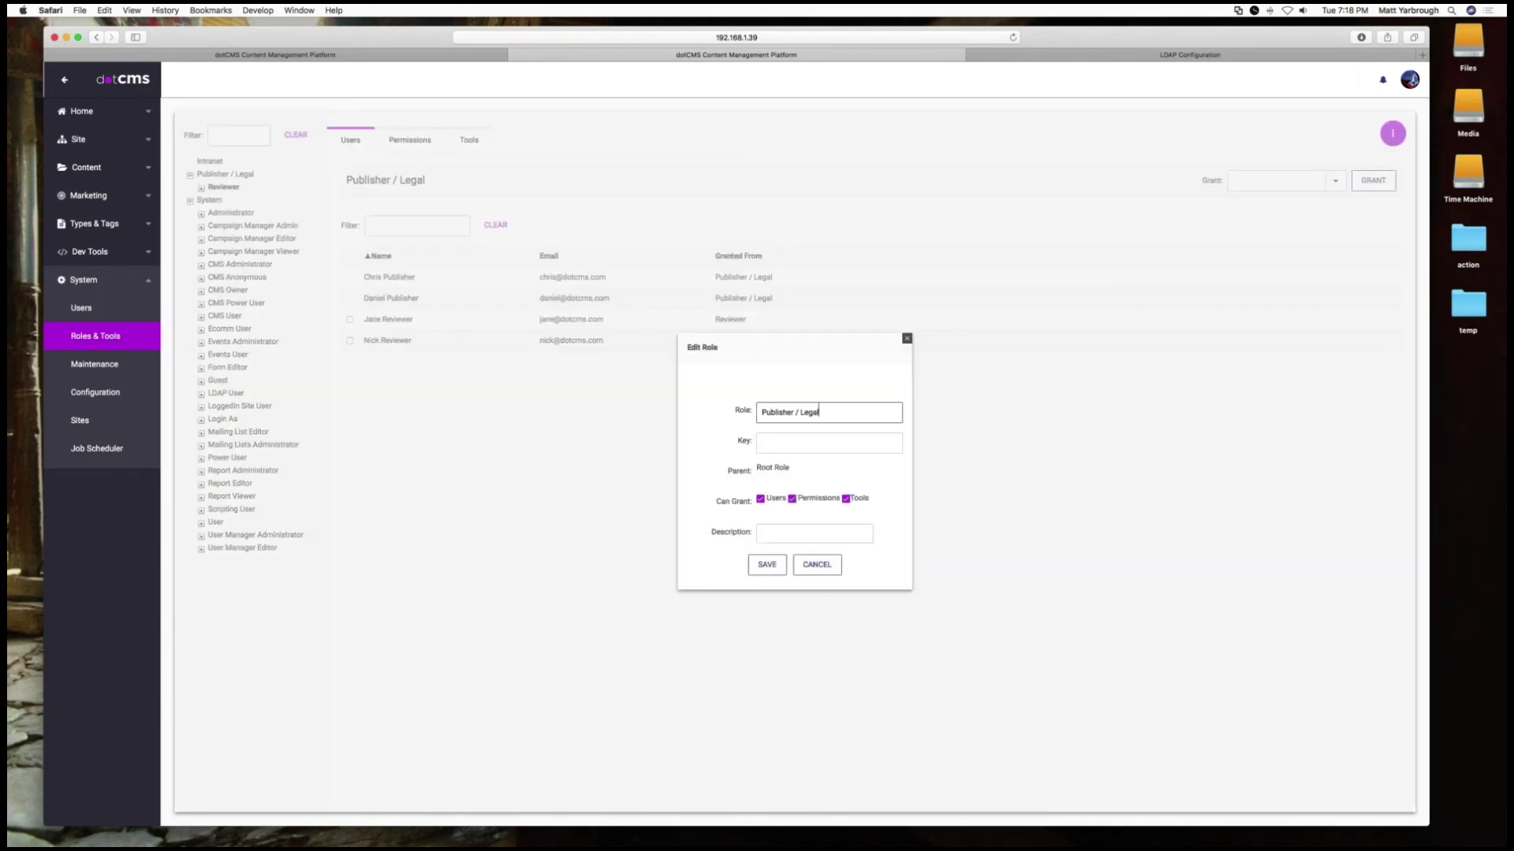
left_click(805, 416)
key("Left")
left_click(907, 338)
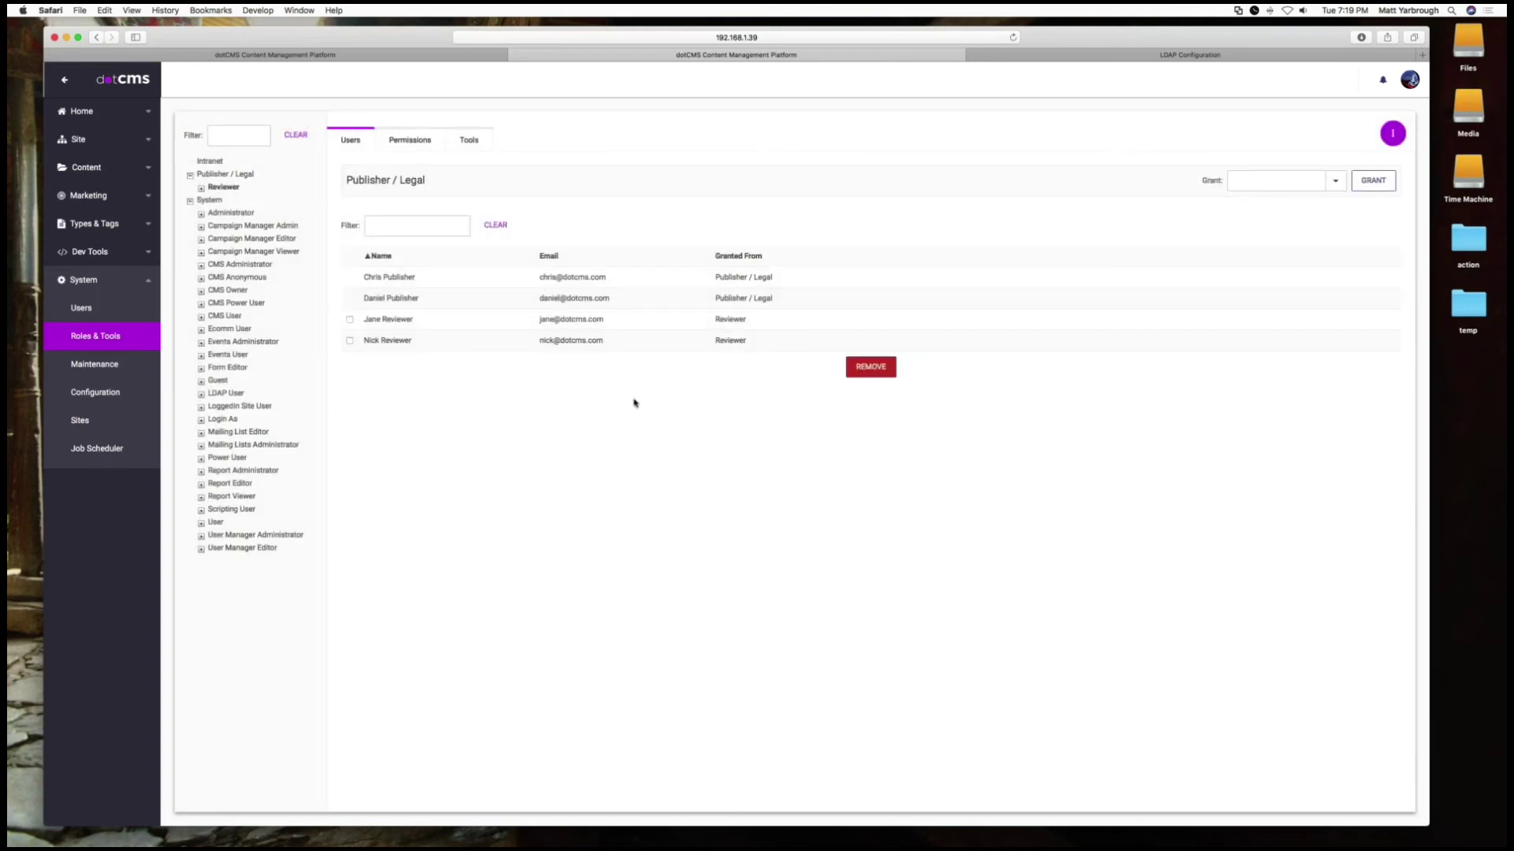
key("super+Tab")
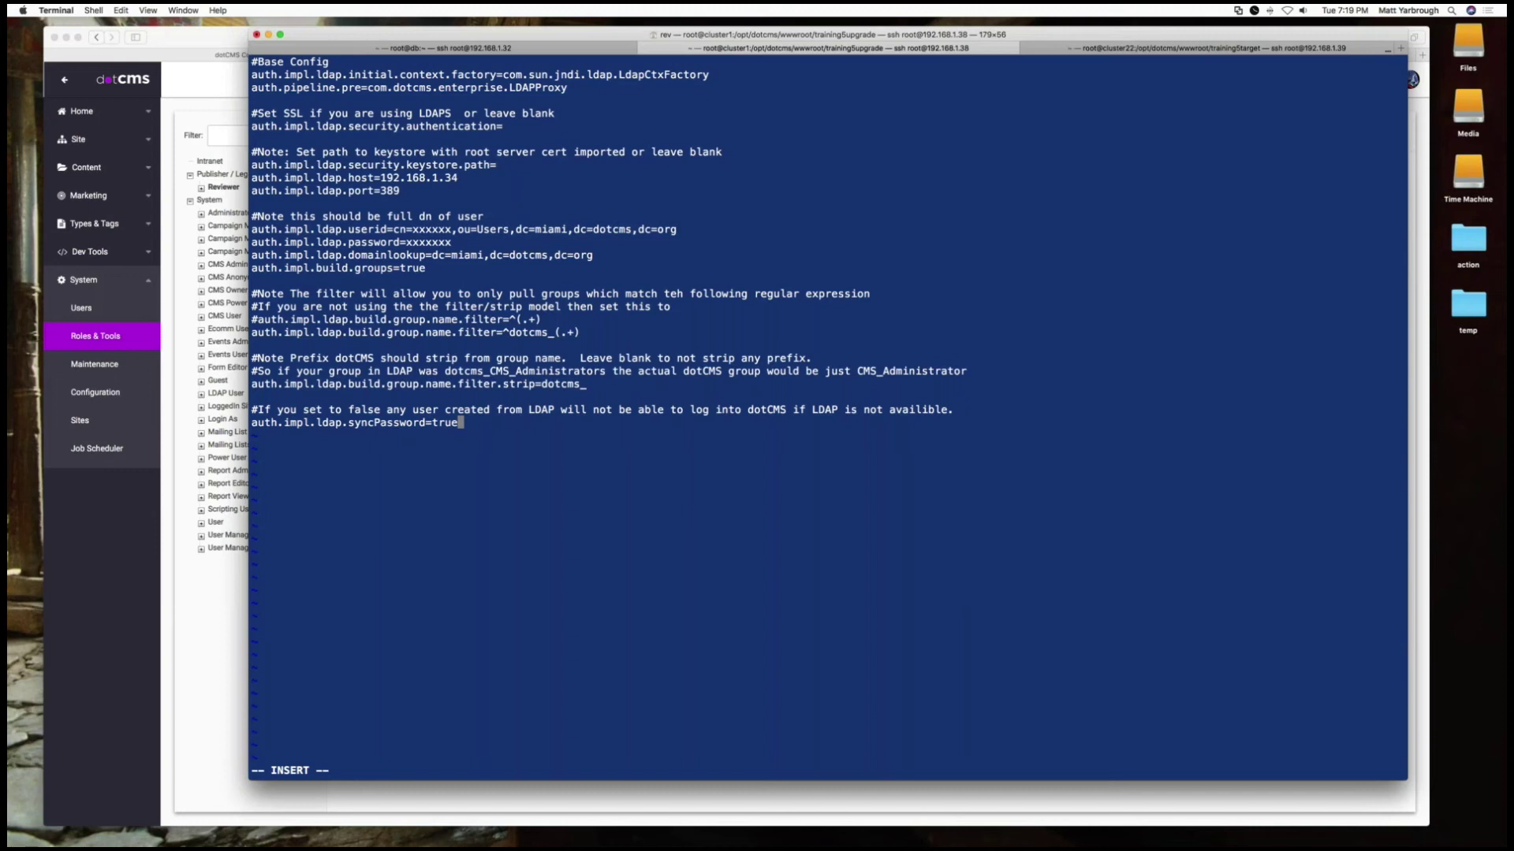
key("super+Tab")
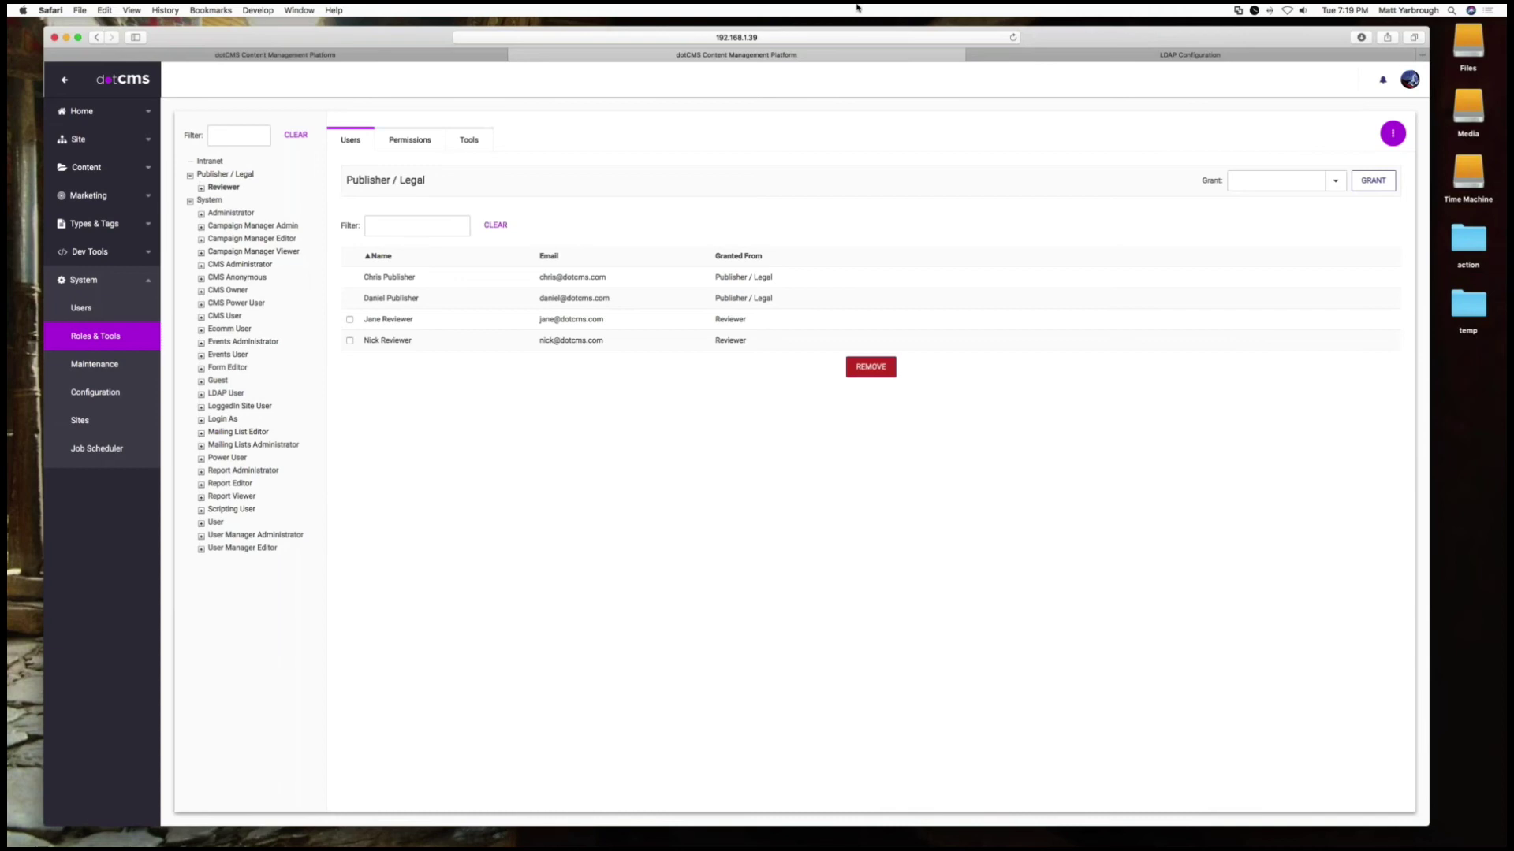
Load dotcms.com in place of the LDAP Configuration documentation and open the site's Codeshare page.
left_click(1130, 55)
left_click(901, 41)
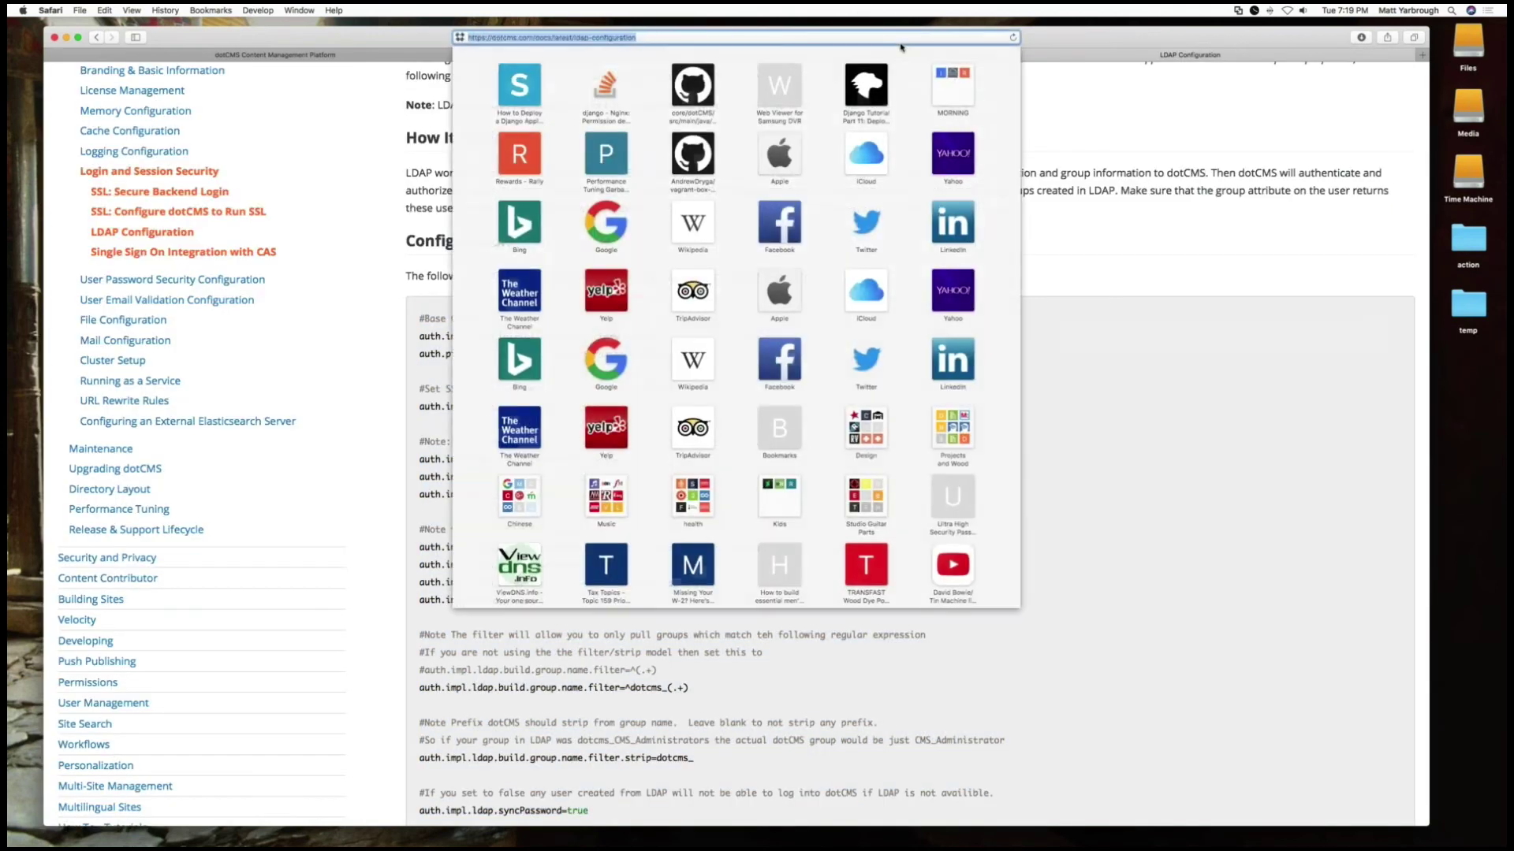
type("dotcms.com")
key("Return")
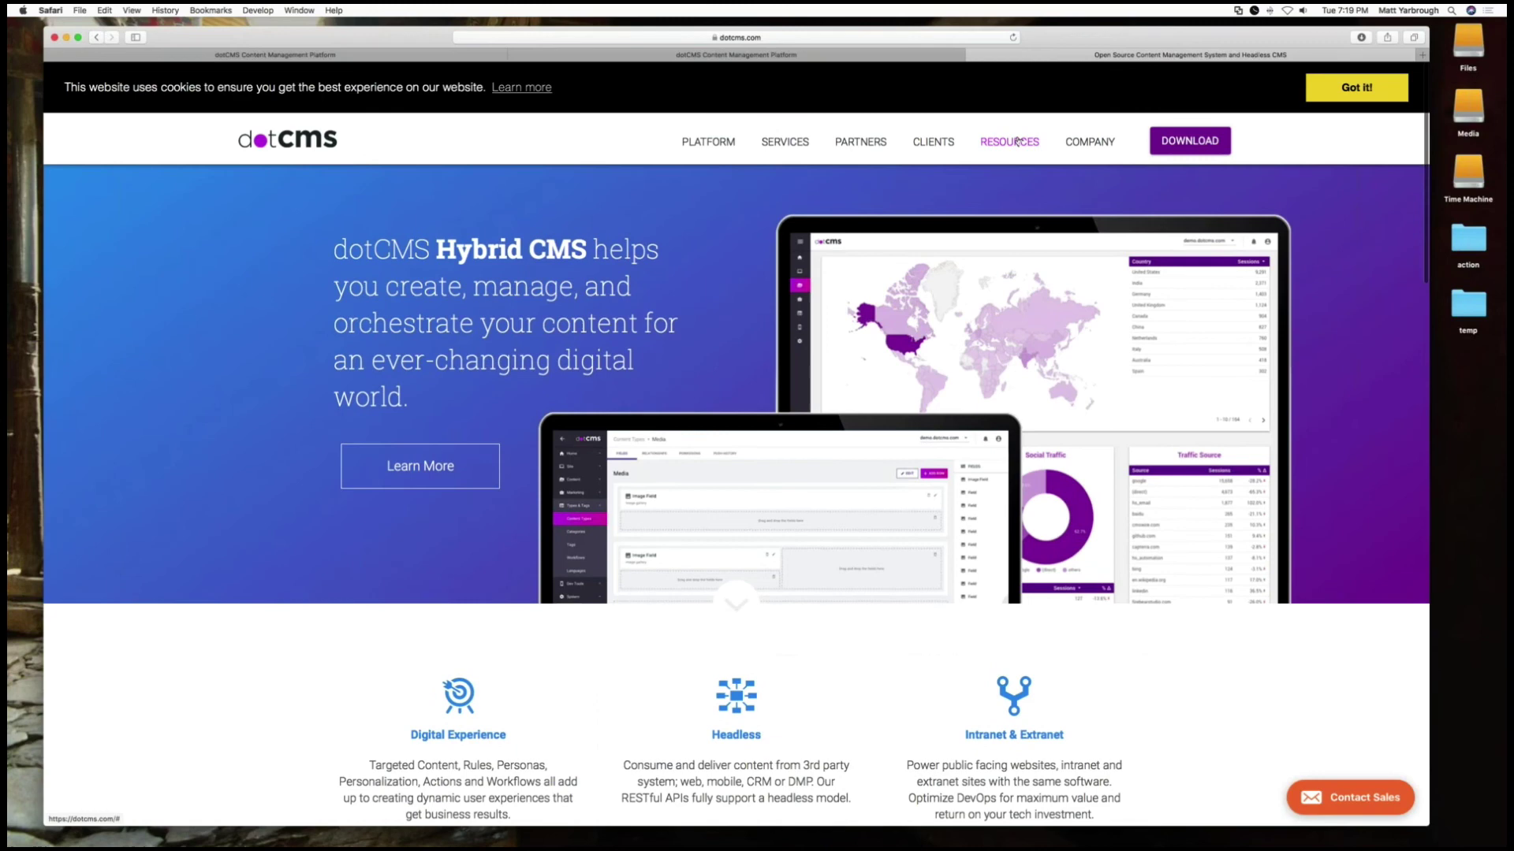
mouse_move(1009, 143)
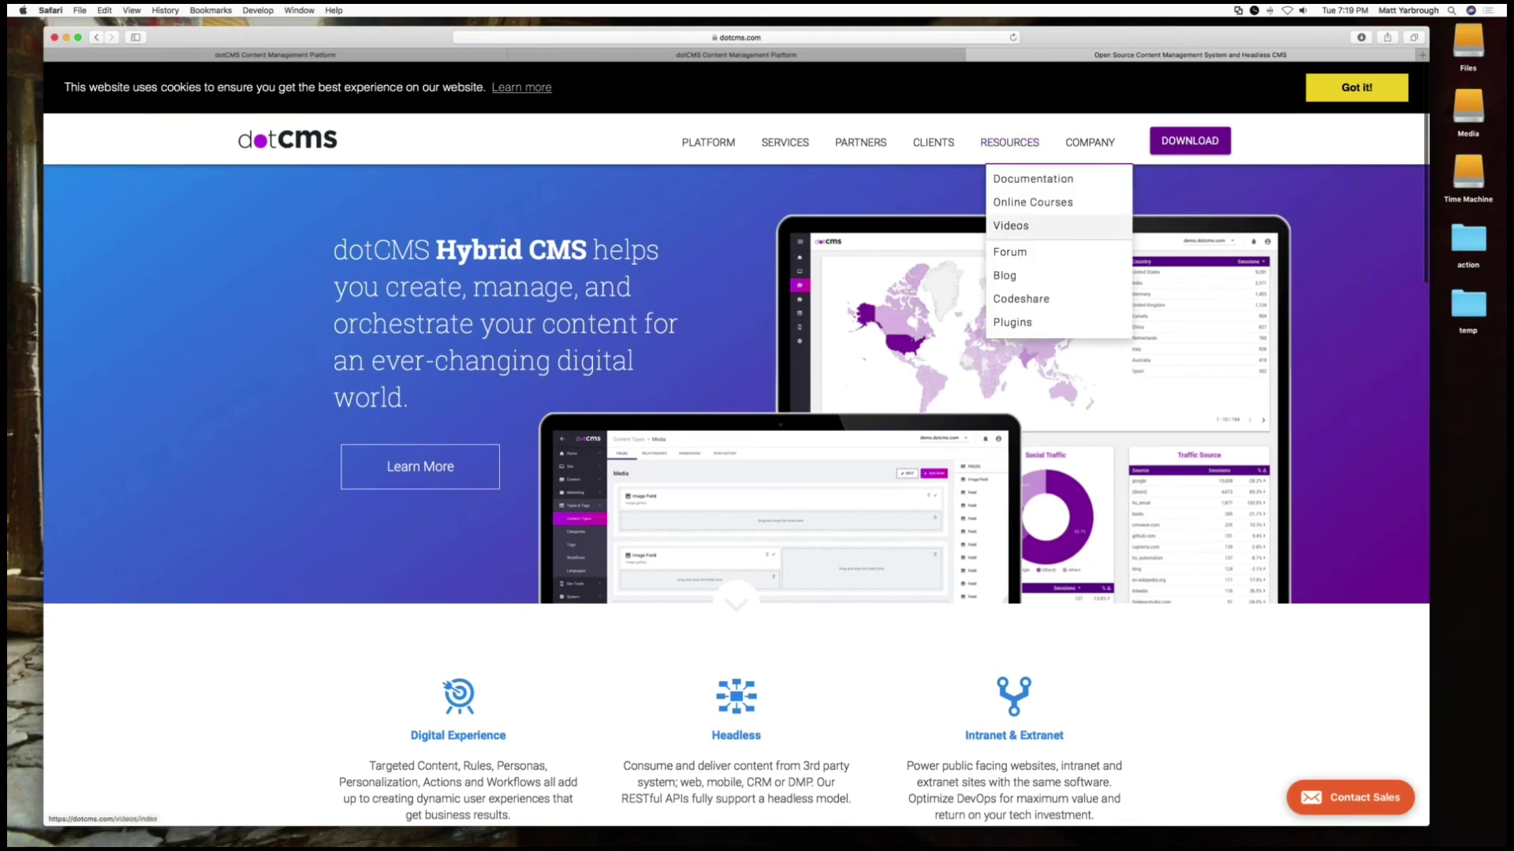
left_click(1017, 296)
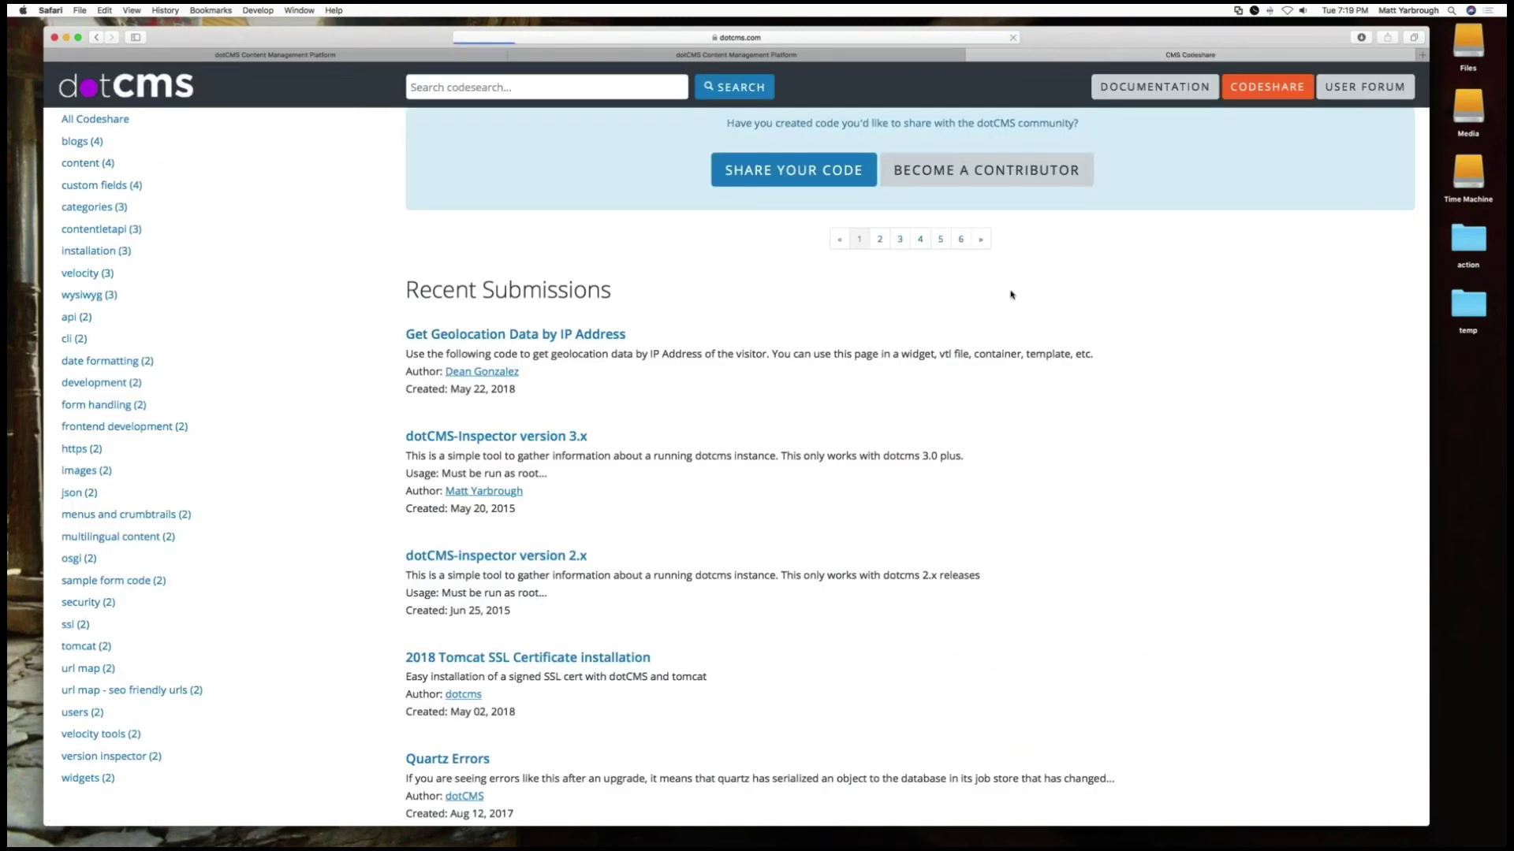
Search Codeshare for OAUTH and repeat the search with the spelling OAuth.
left_click(506, 88)
type("OAUTH")
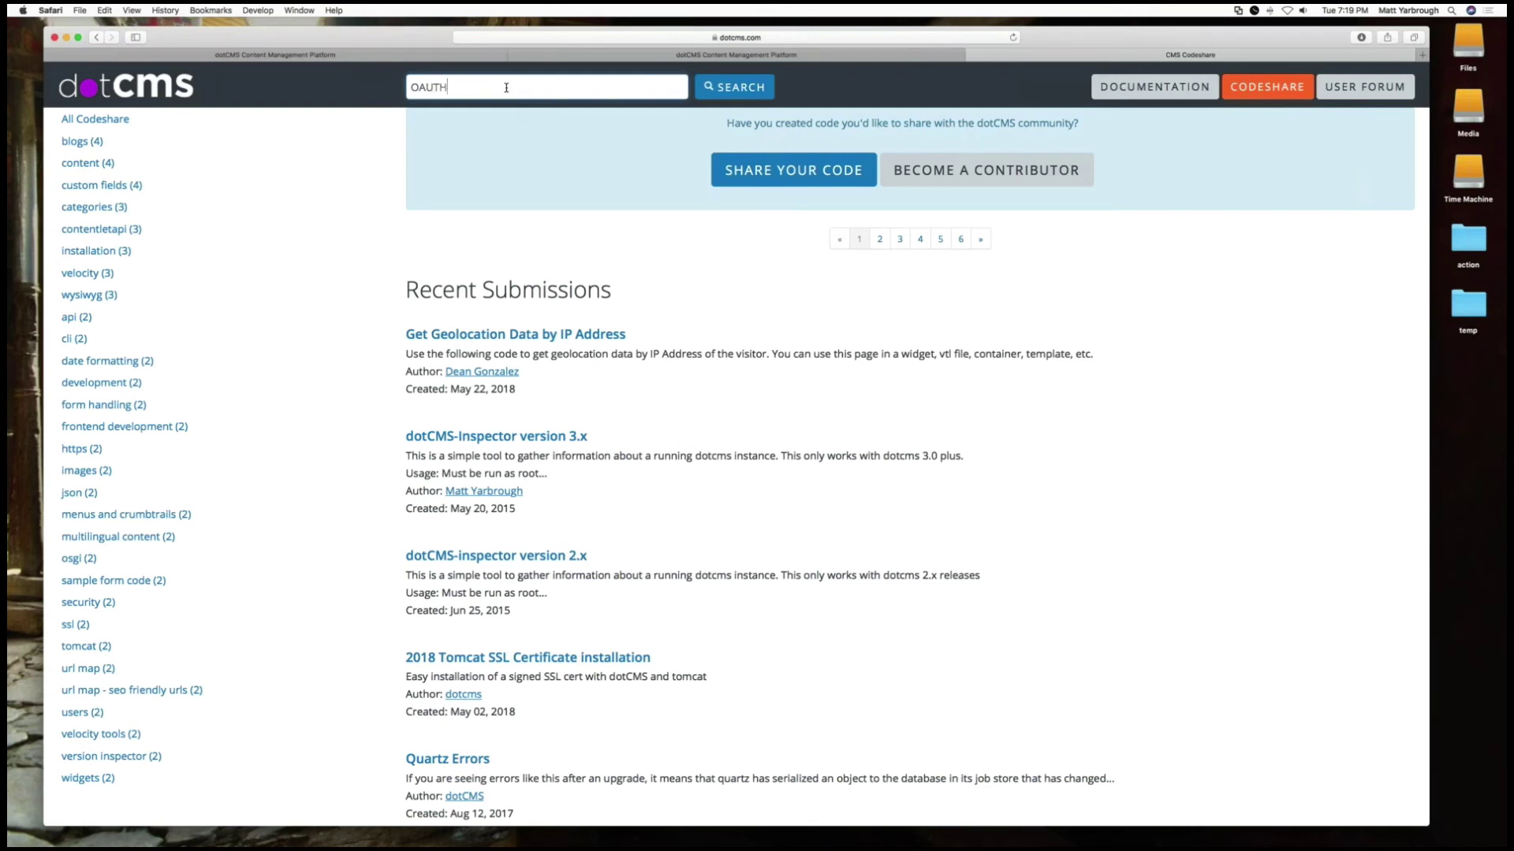
key("Return")
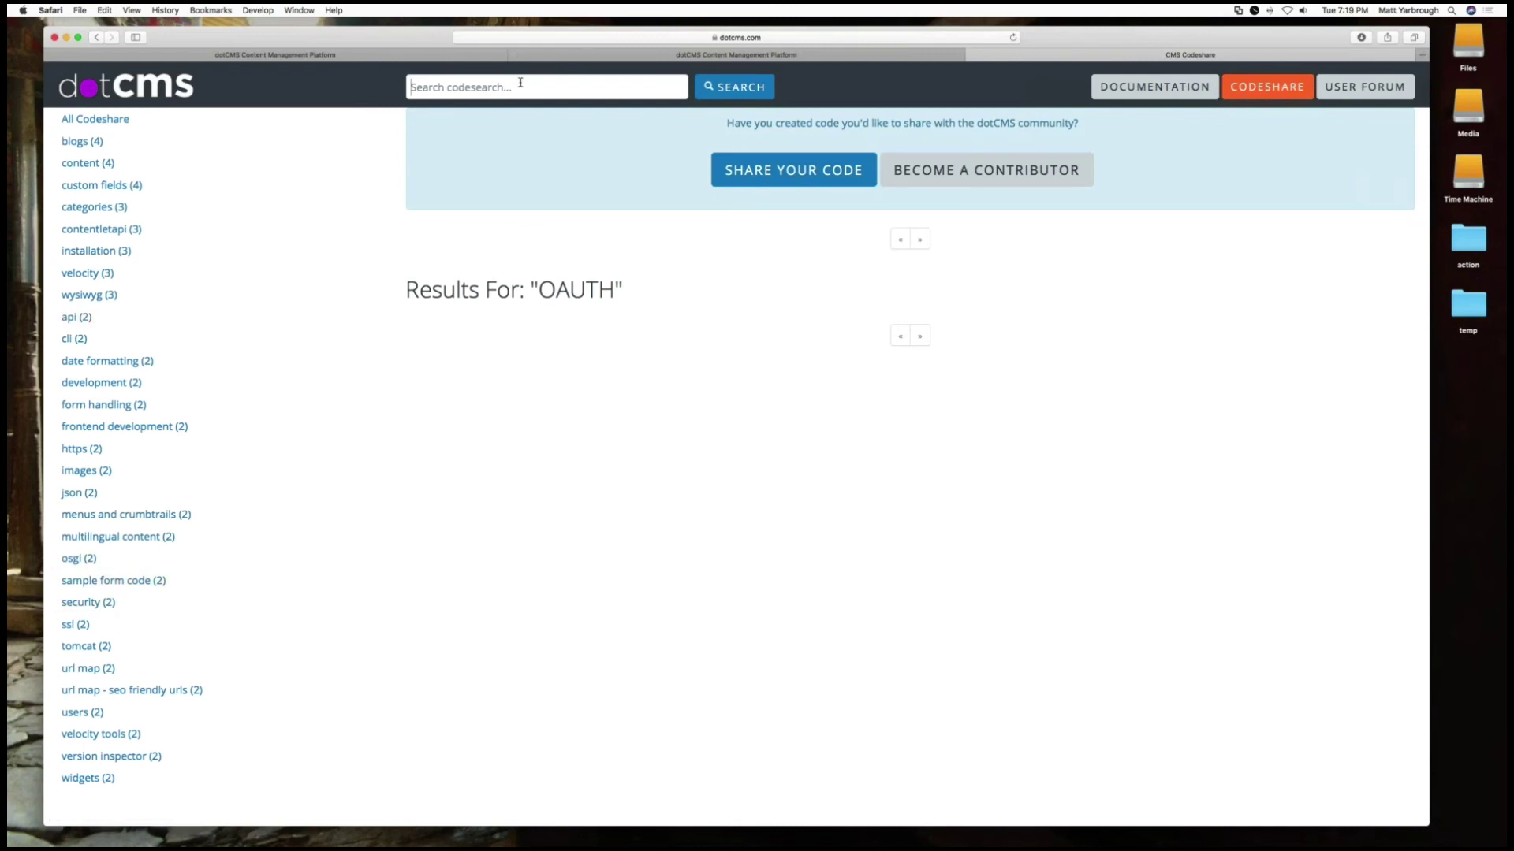
type("Oa")
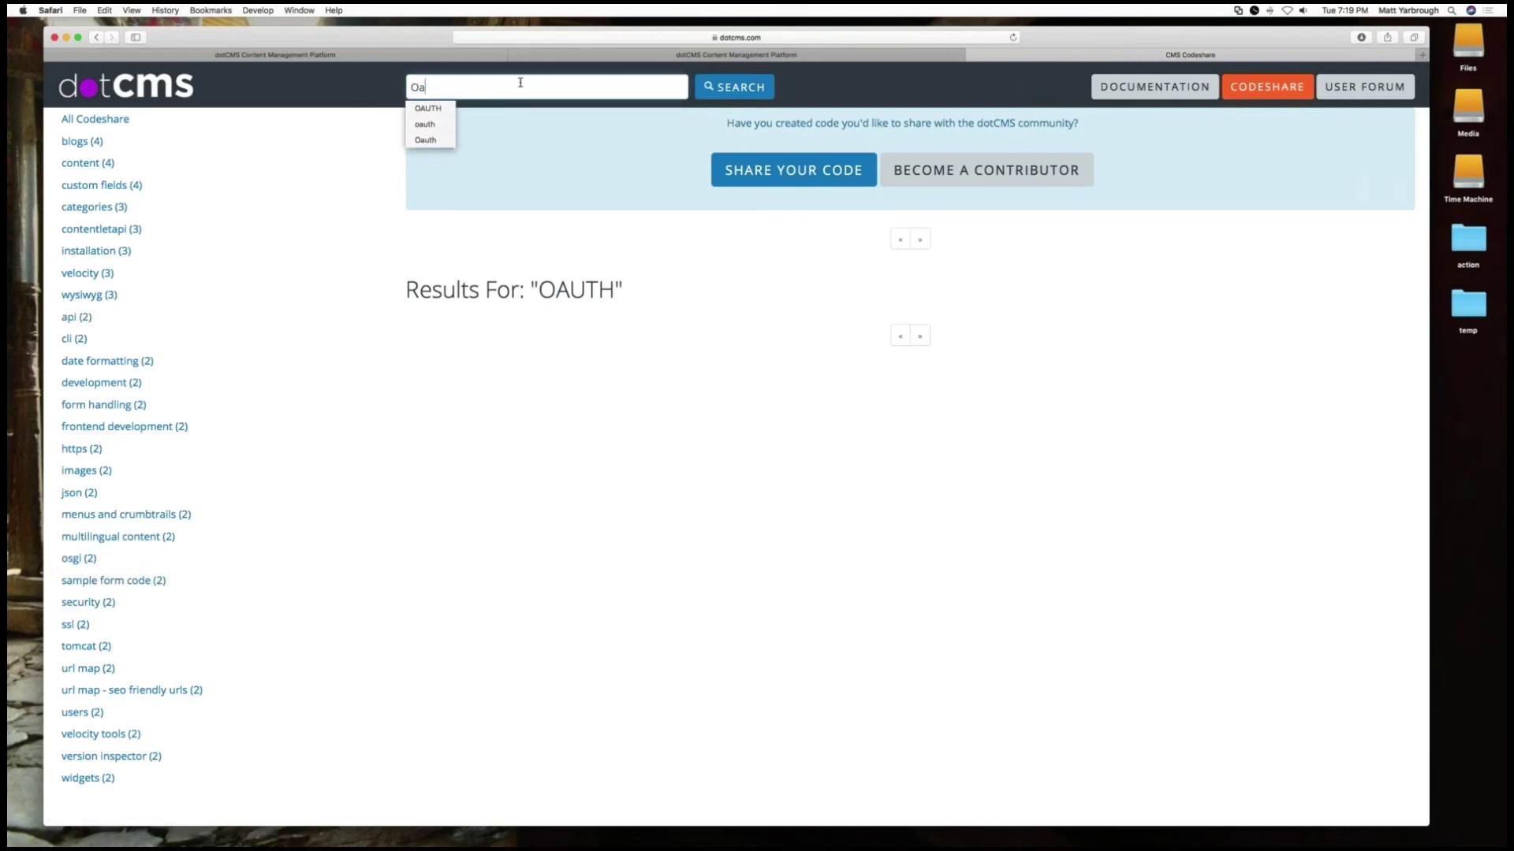
key("BackSpace")
type("Ai")
type("uth")
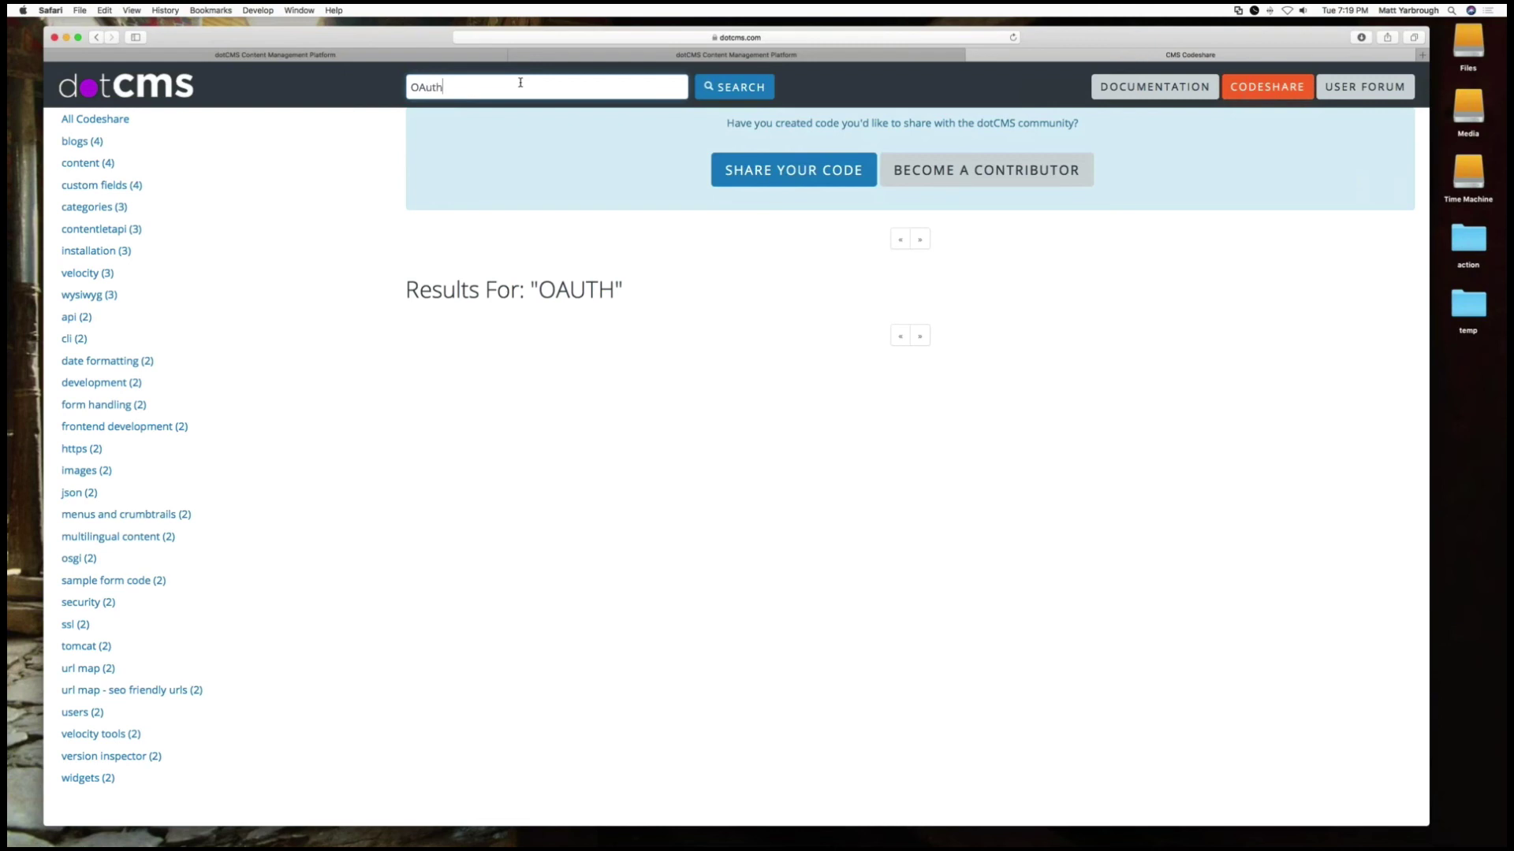
key("Return")
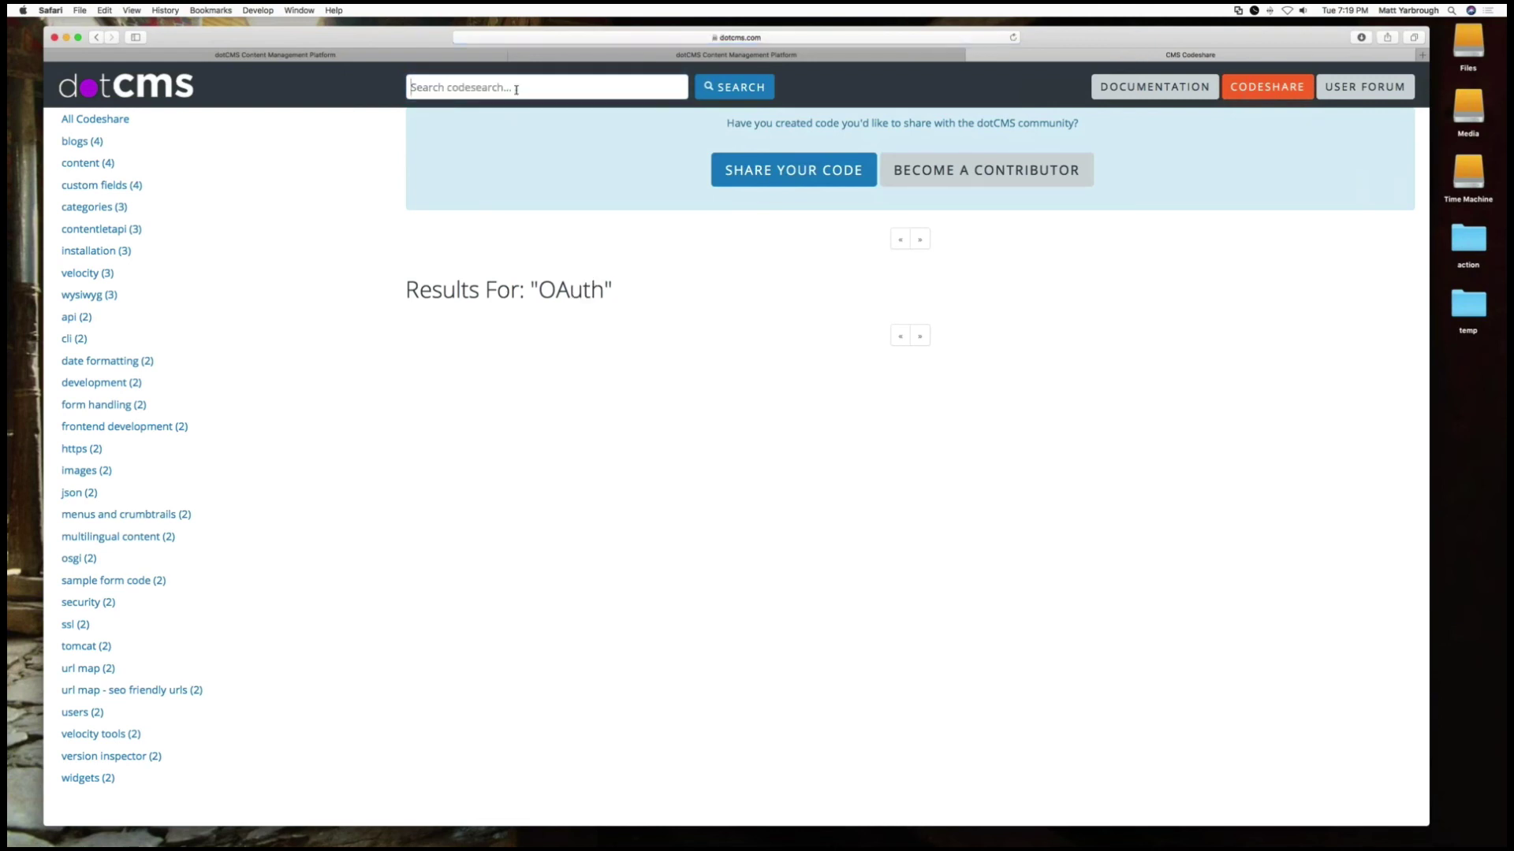
Search Codeshare for the lowercase term oauth, correcting the misspelled query oauthh.
type("oauthh")
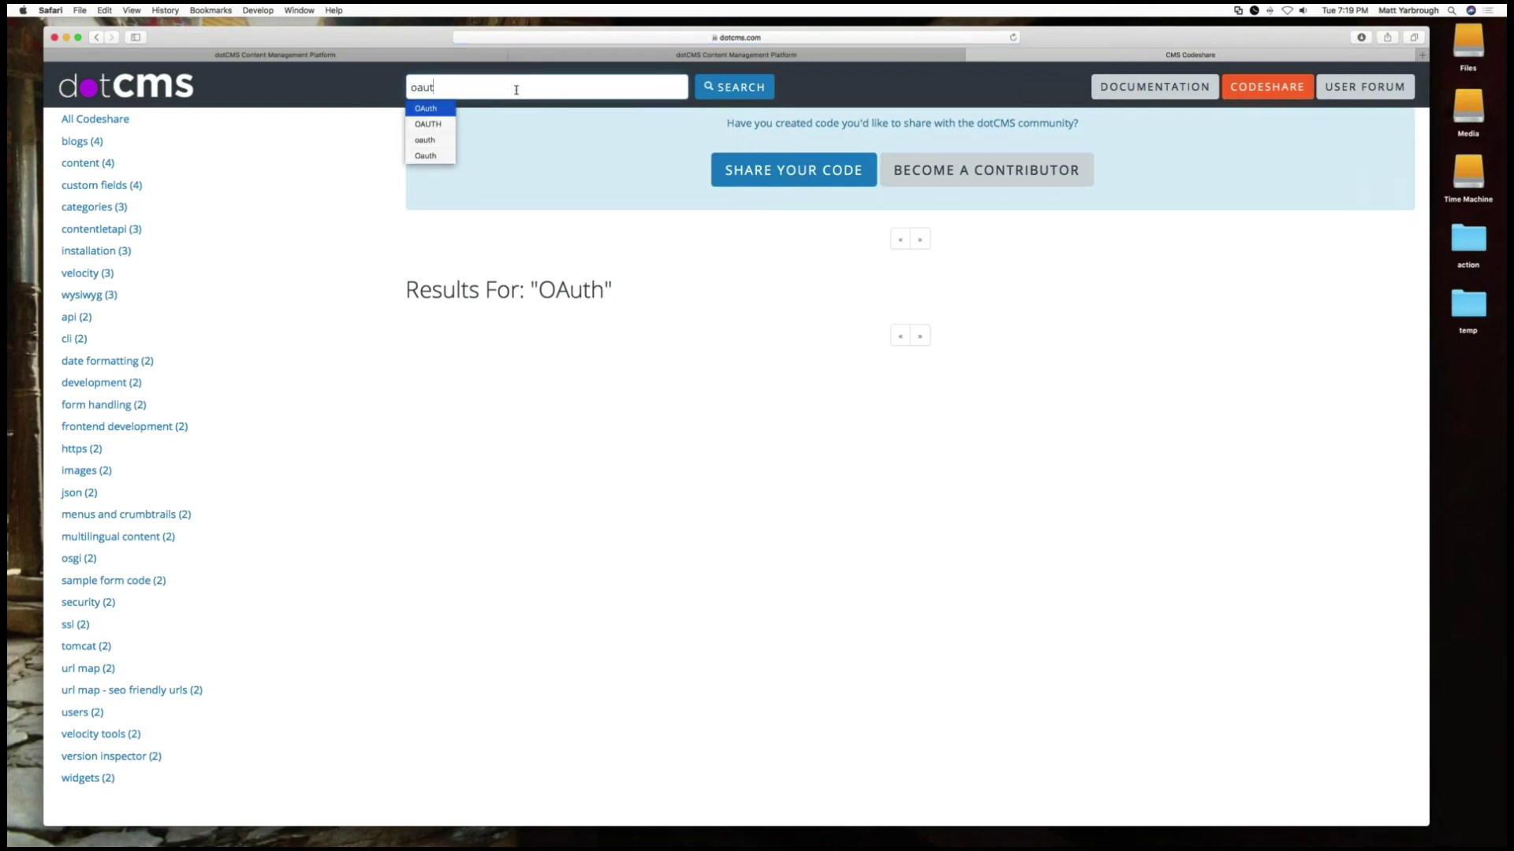
key("Return")
left_click(545, 85)
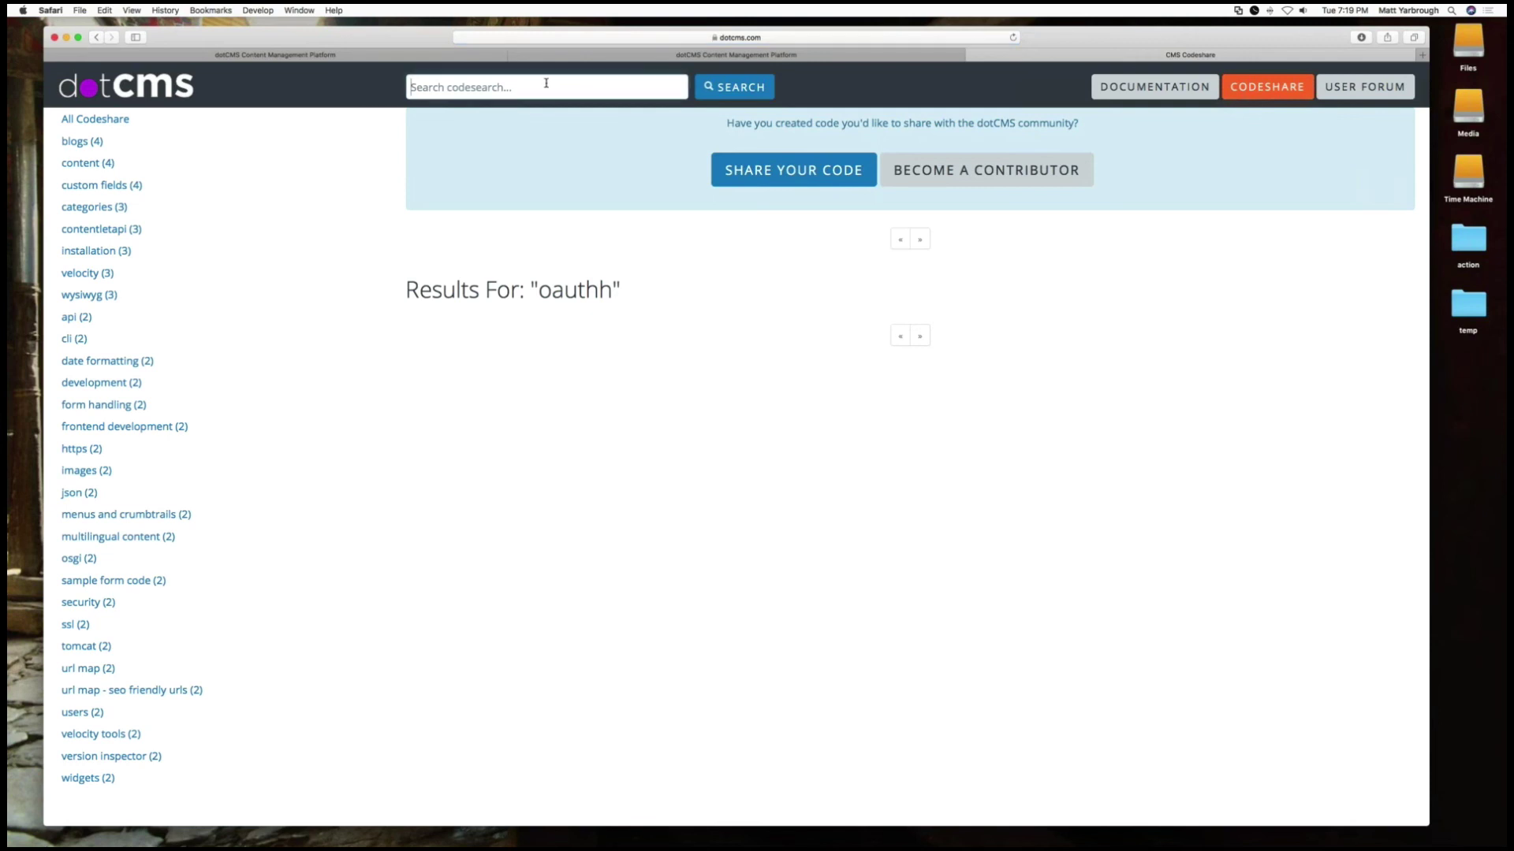
type("oaut")
key("BackSpace")
key("BackSpace")
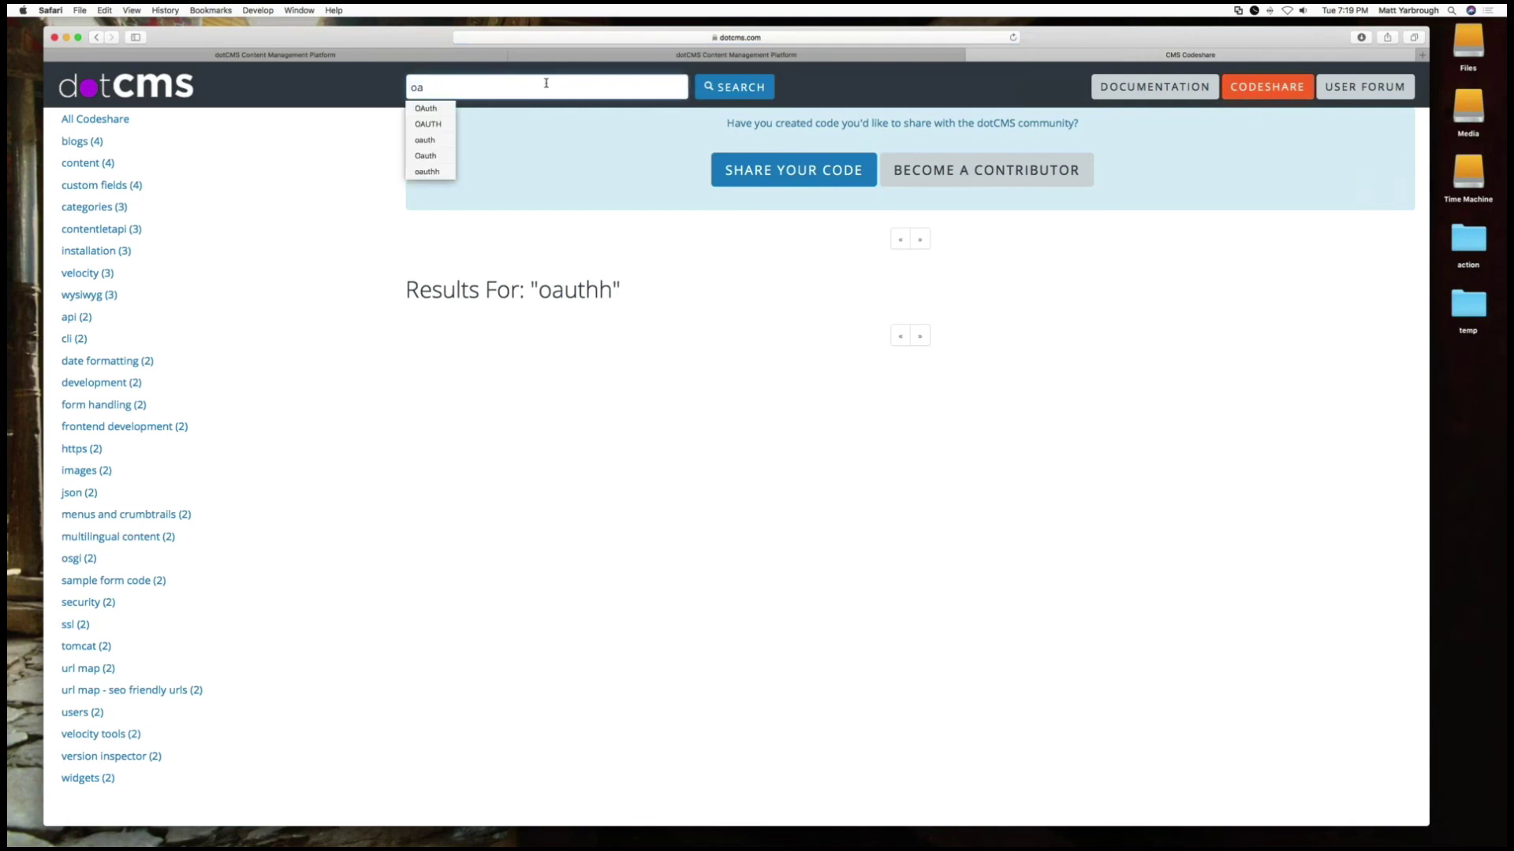
type("auth")
key("Return")
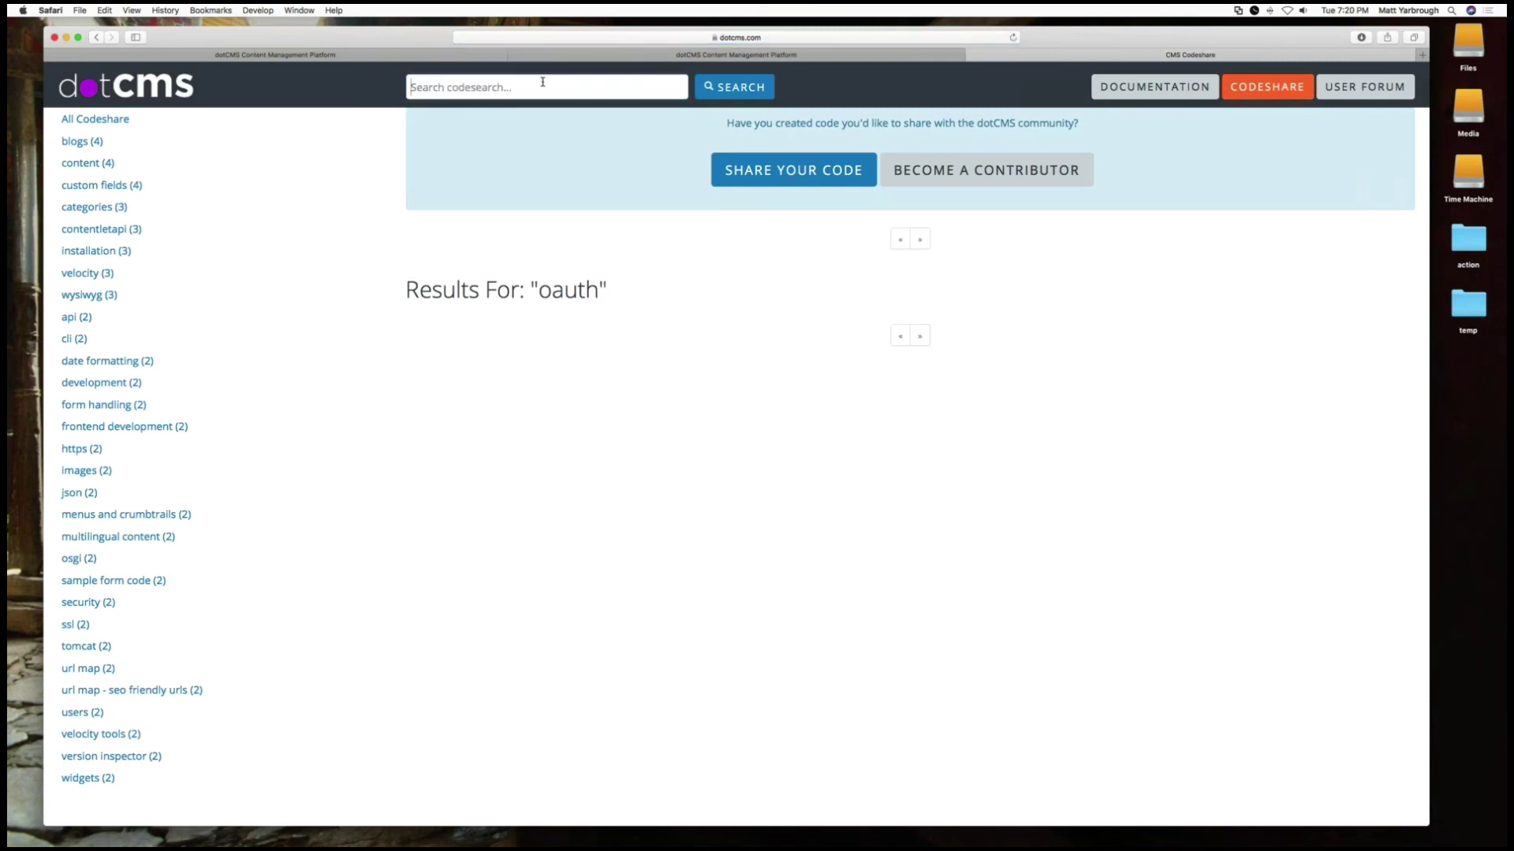
Search Codeshare for saml, browse the entries tagged security, and close the page to return to Roles & Tools.
type("saml")
key("Return")
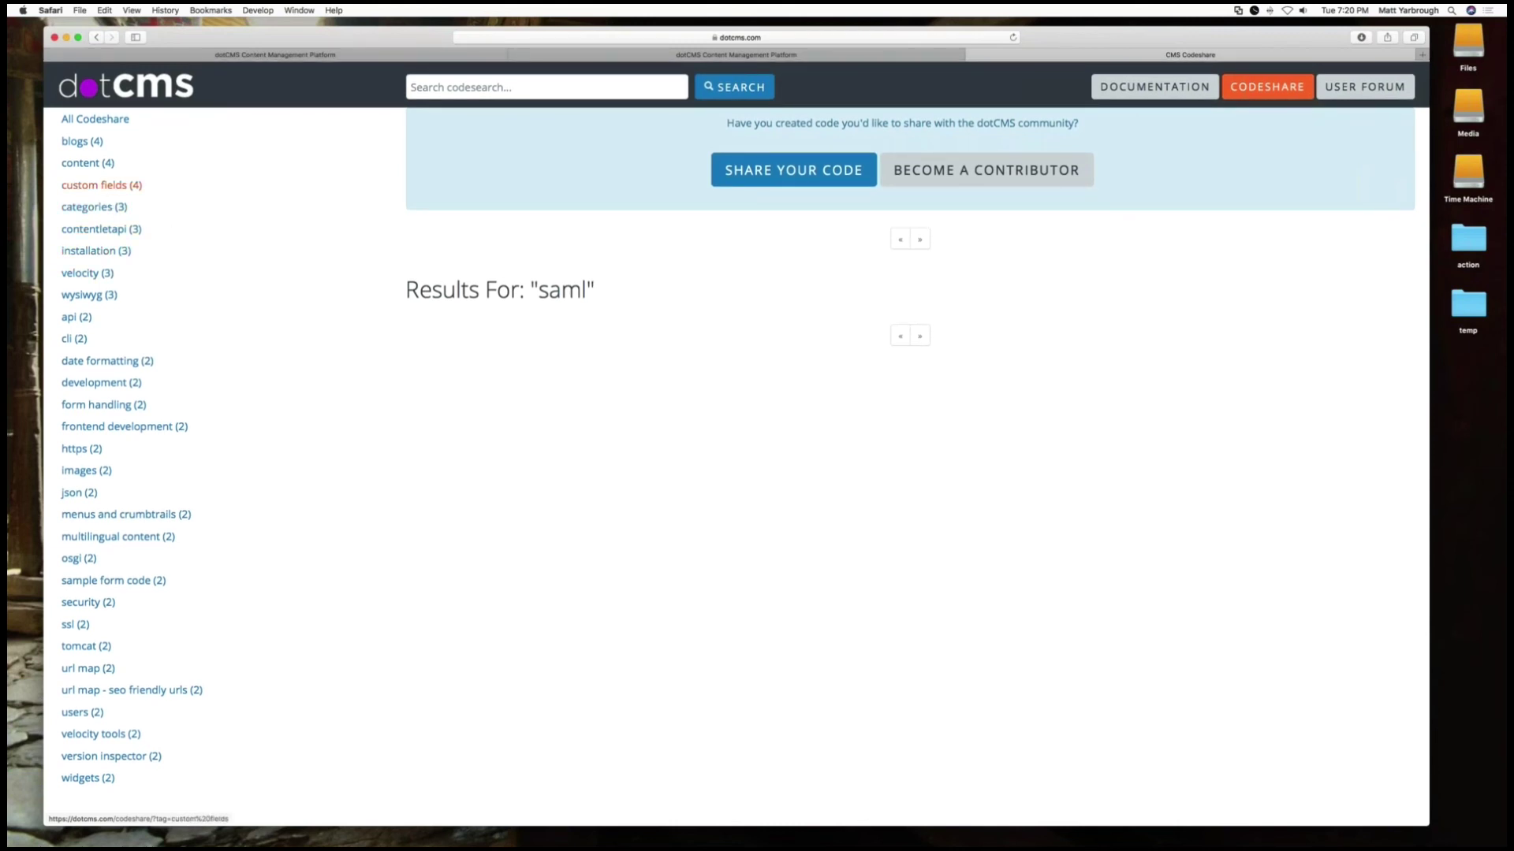
left_click(87, 602)
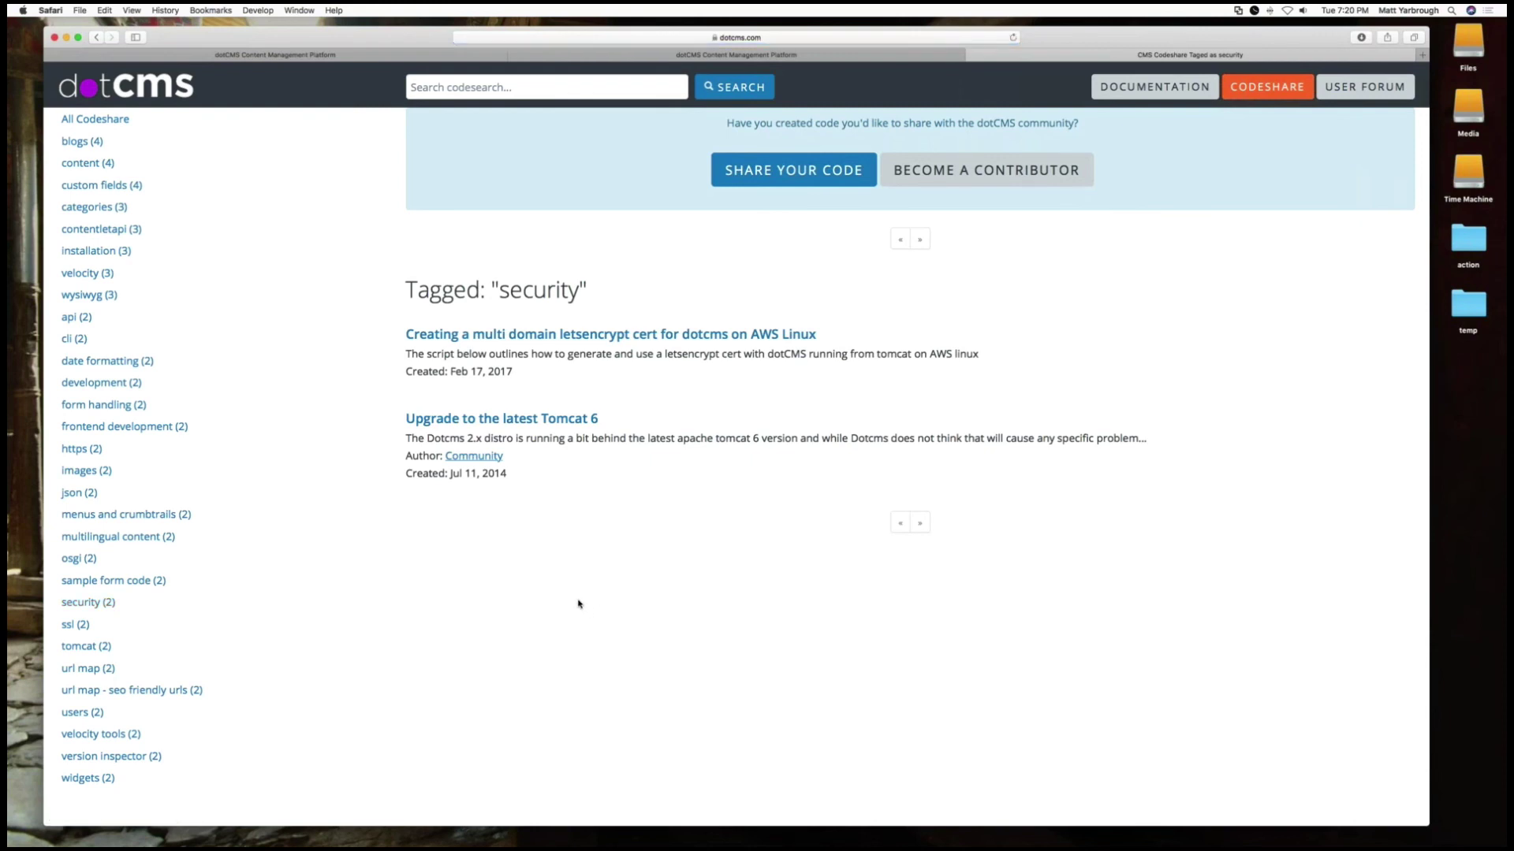
left_click(973, 56)
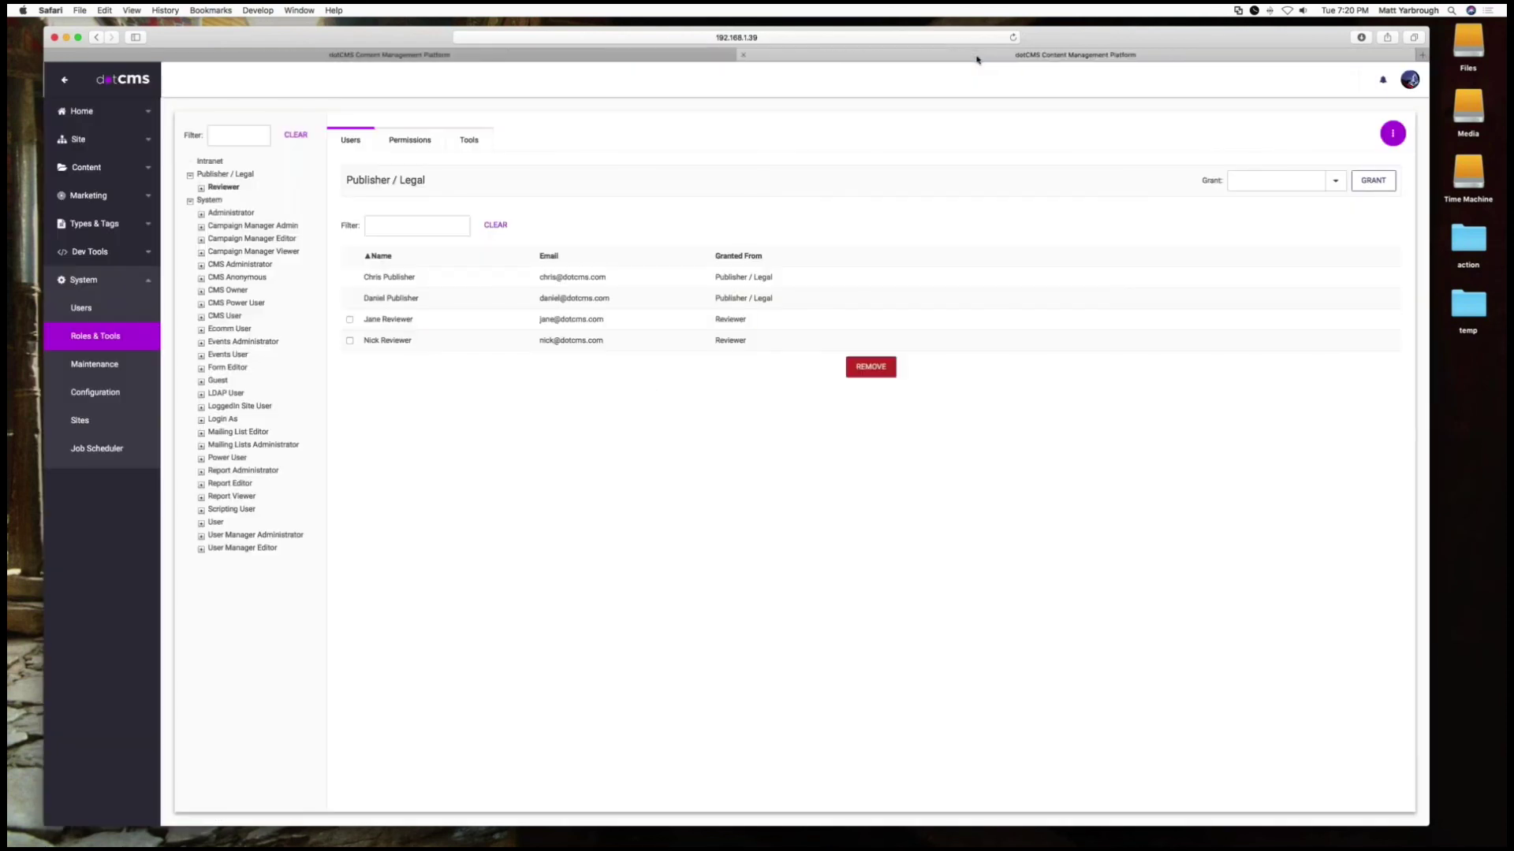